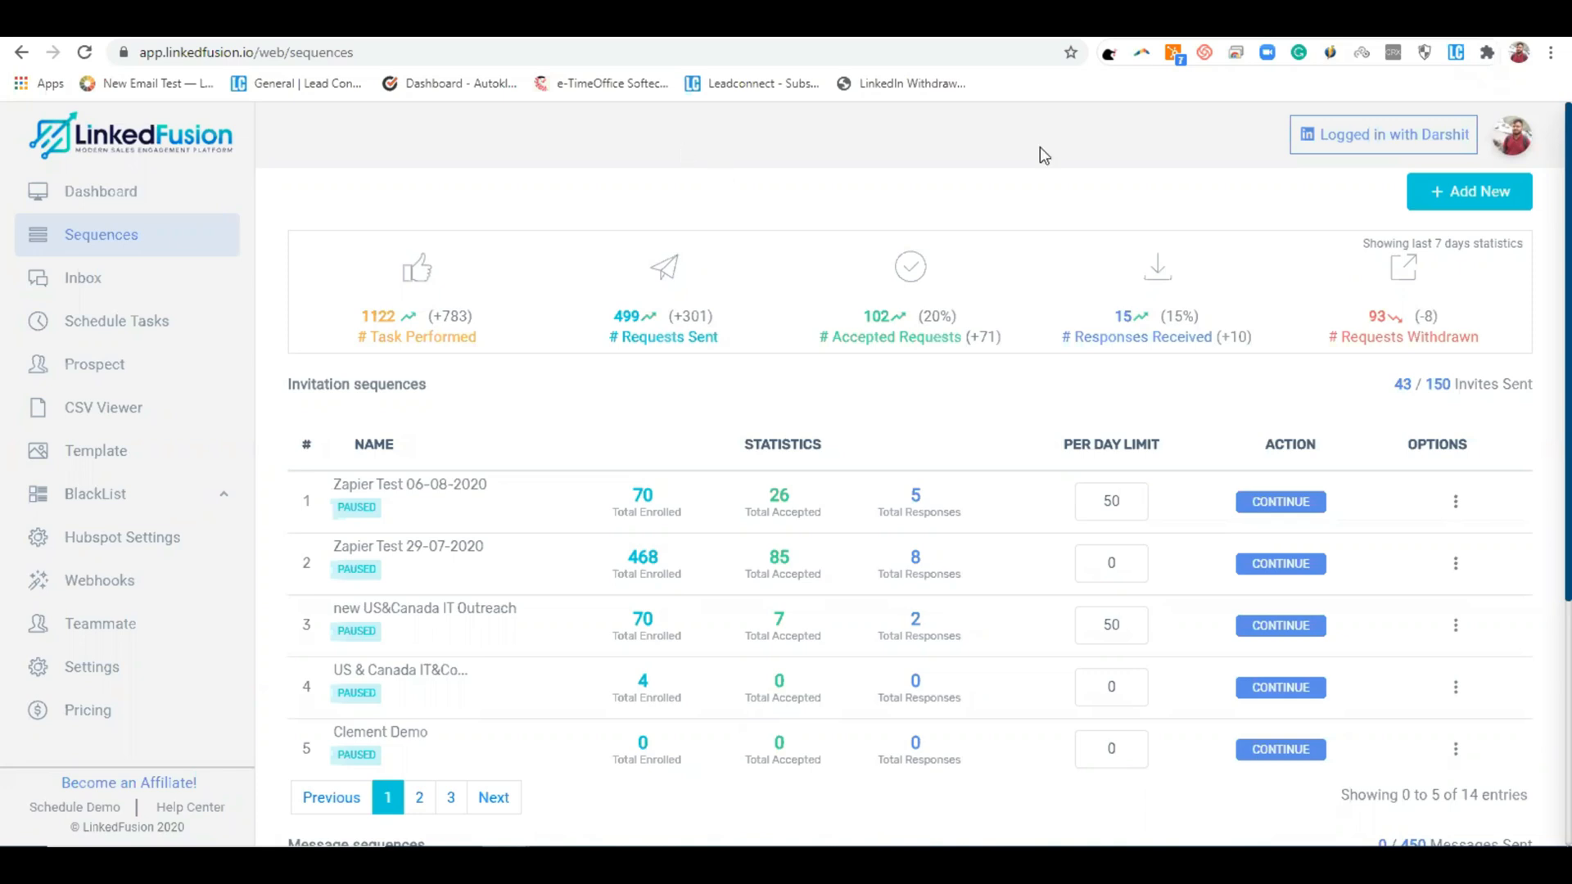
# Create an invitation sequence named "Google Sheet Integration Test Sequence" with Full Day working hours and proceed to the target audience
pyautogui.click(1502, 203)
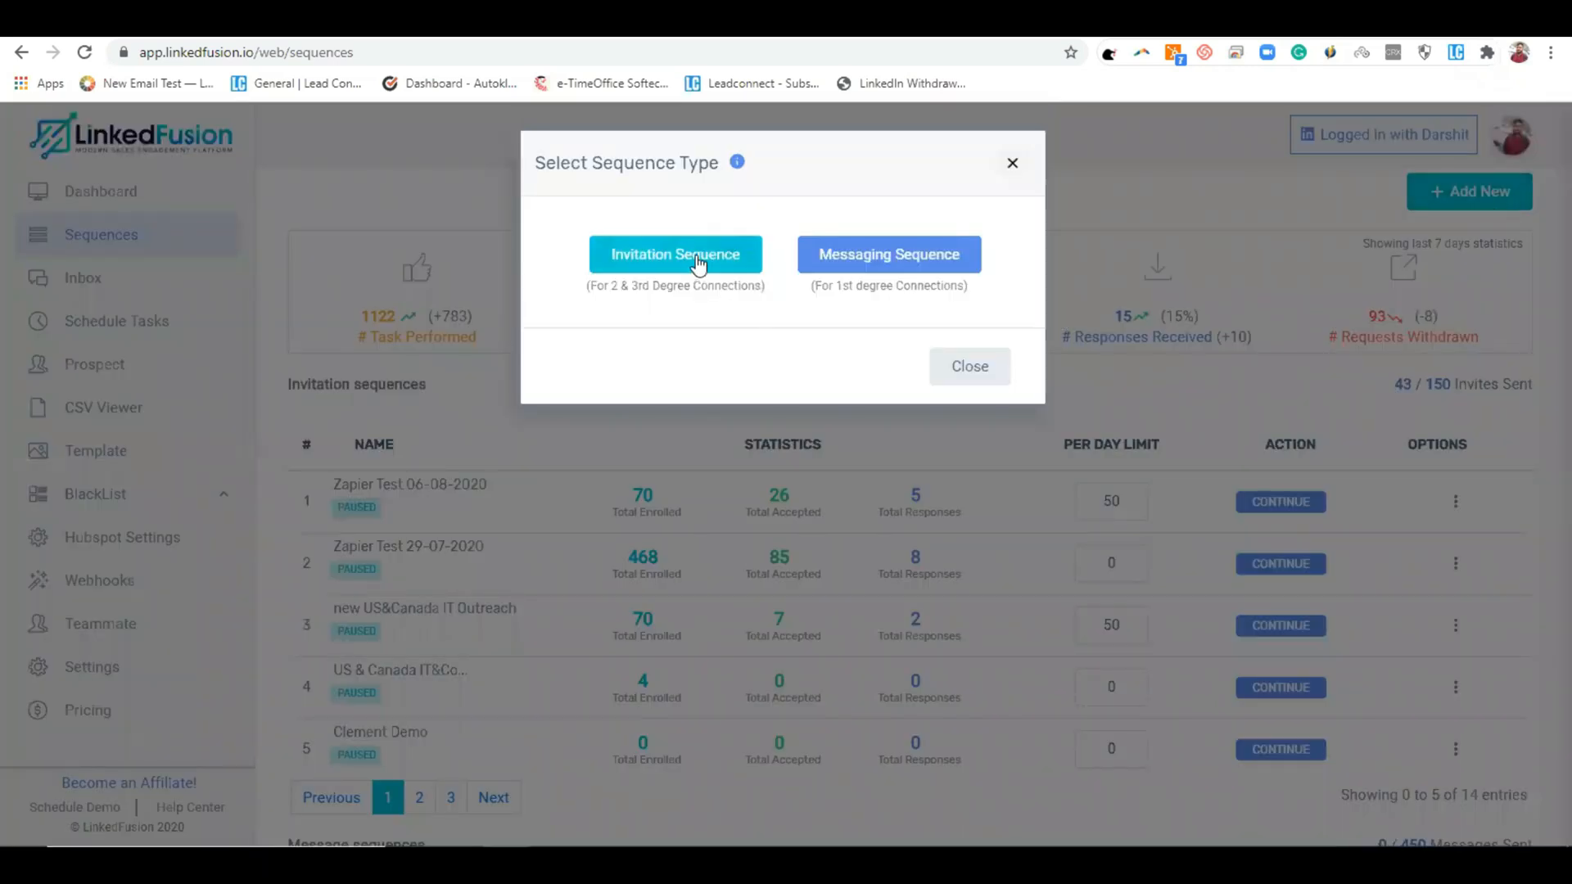
pyautogui.click(697, 262)
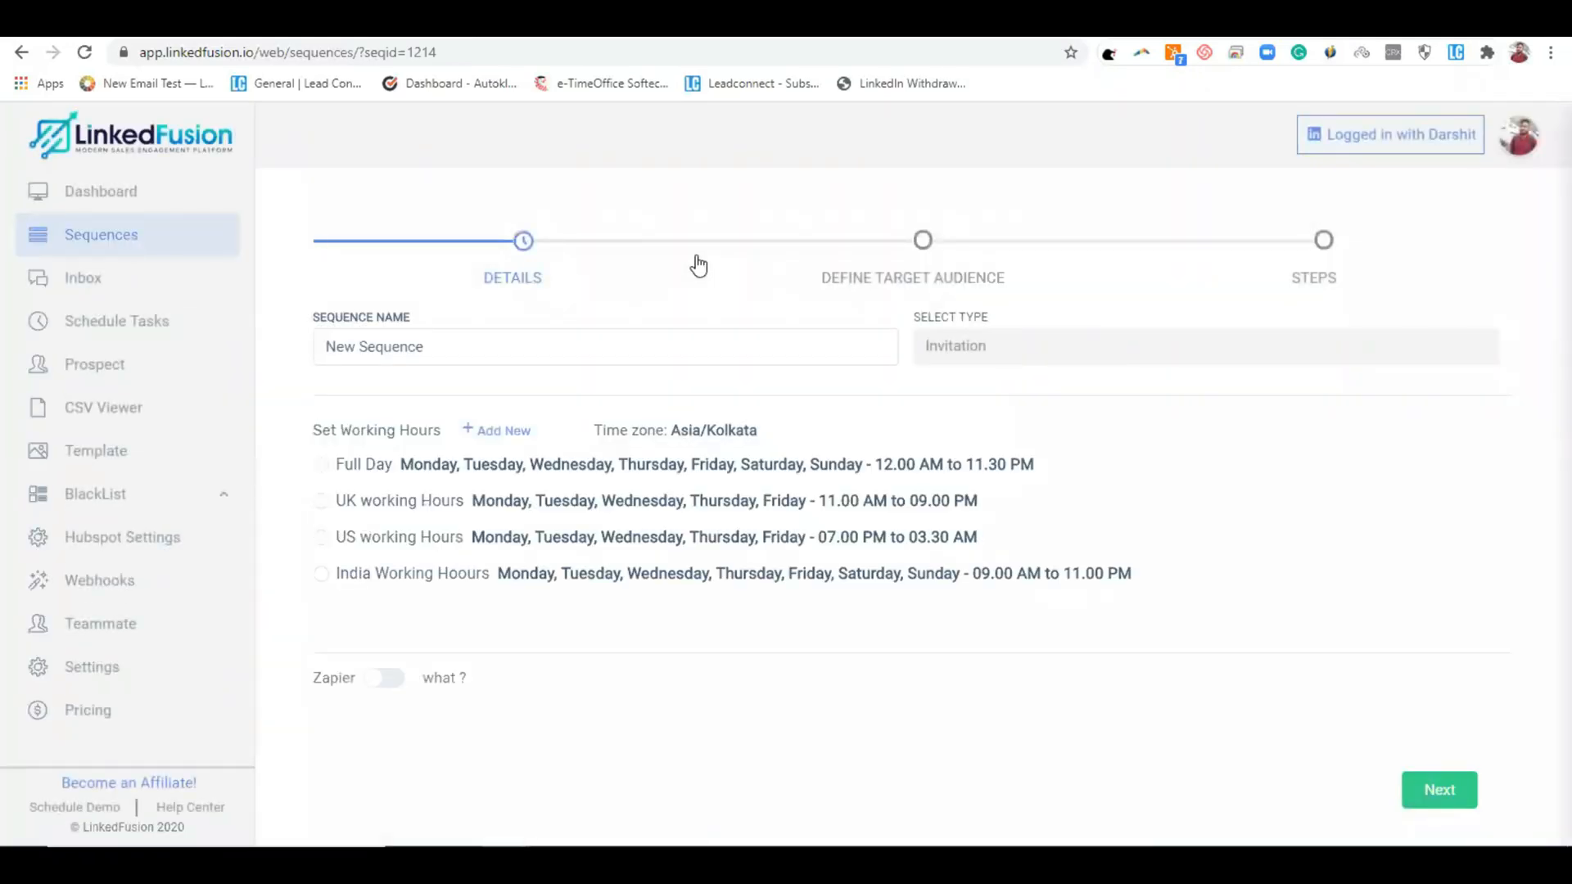
pyautogui.click(586, 343)
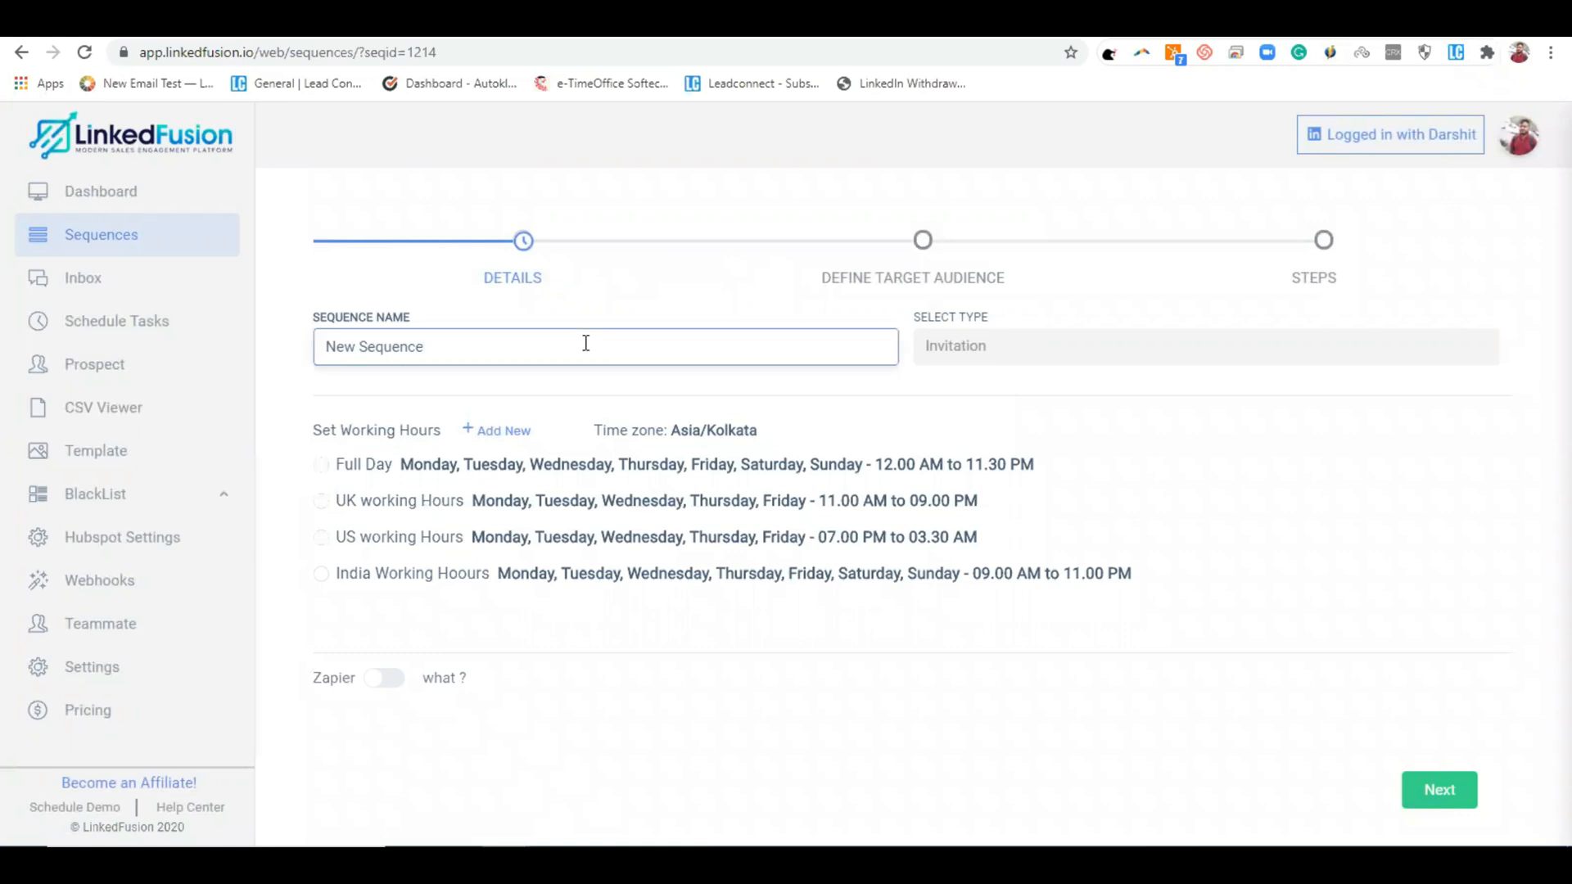
pyautogui.hotkey('ctrl', 'a')
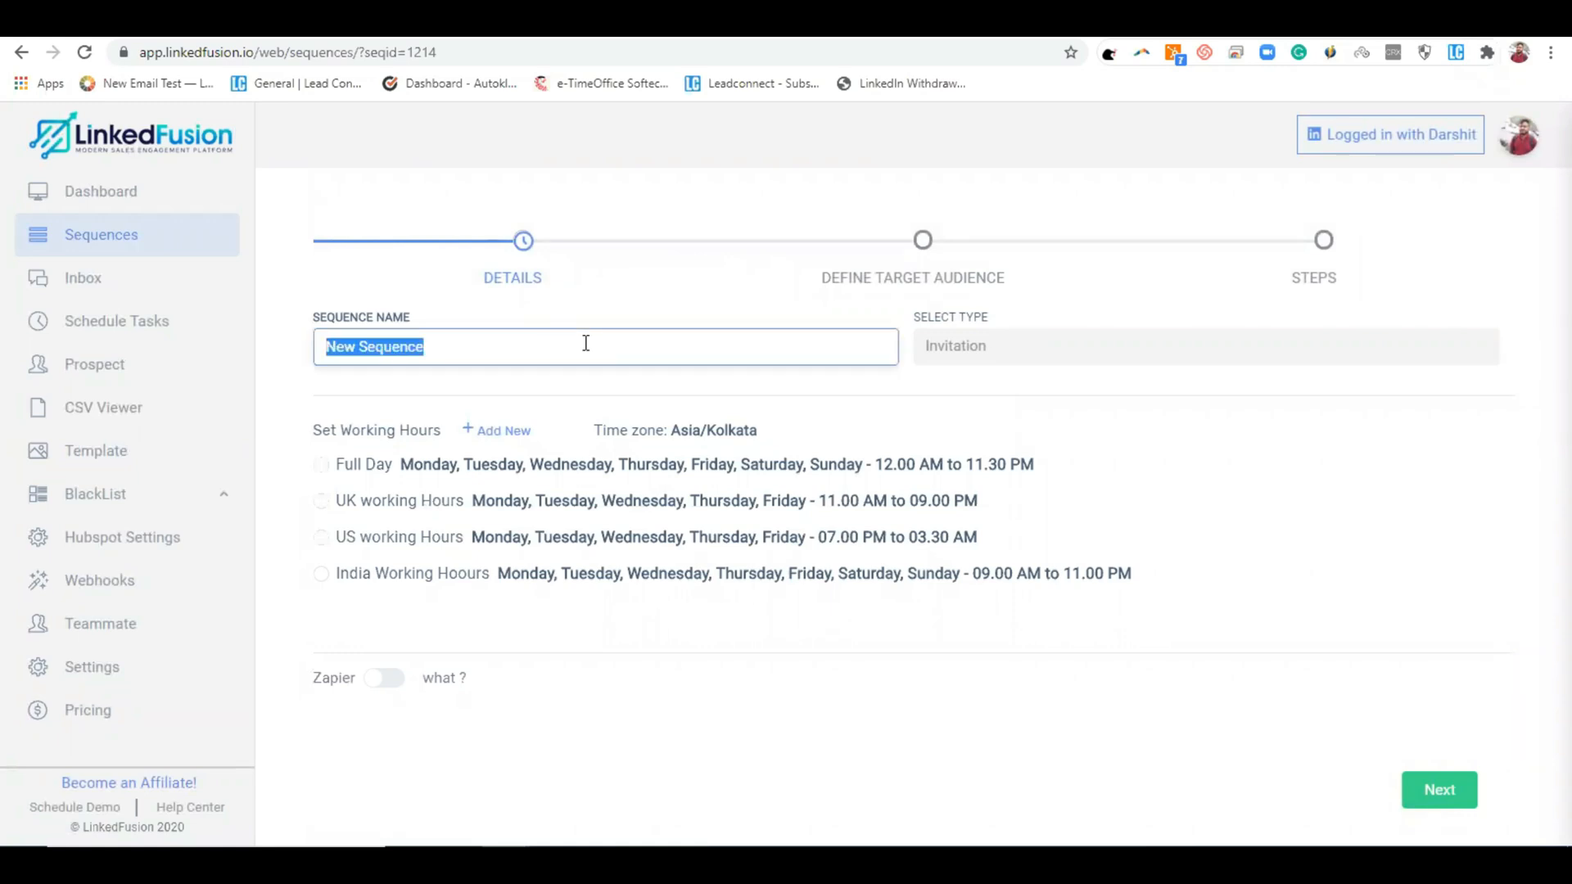
pyautogui.write('google')
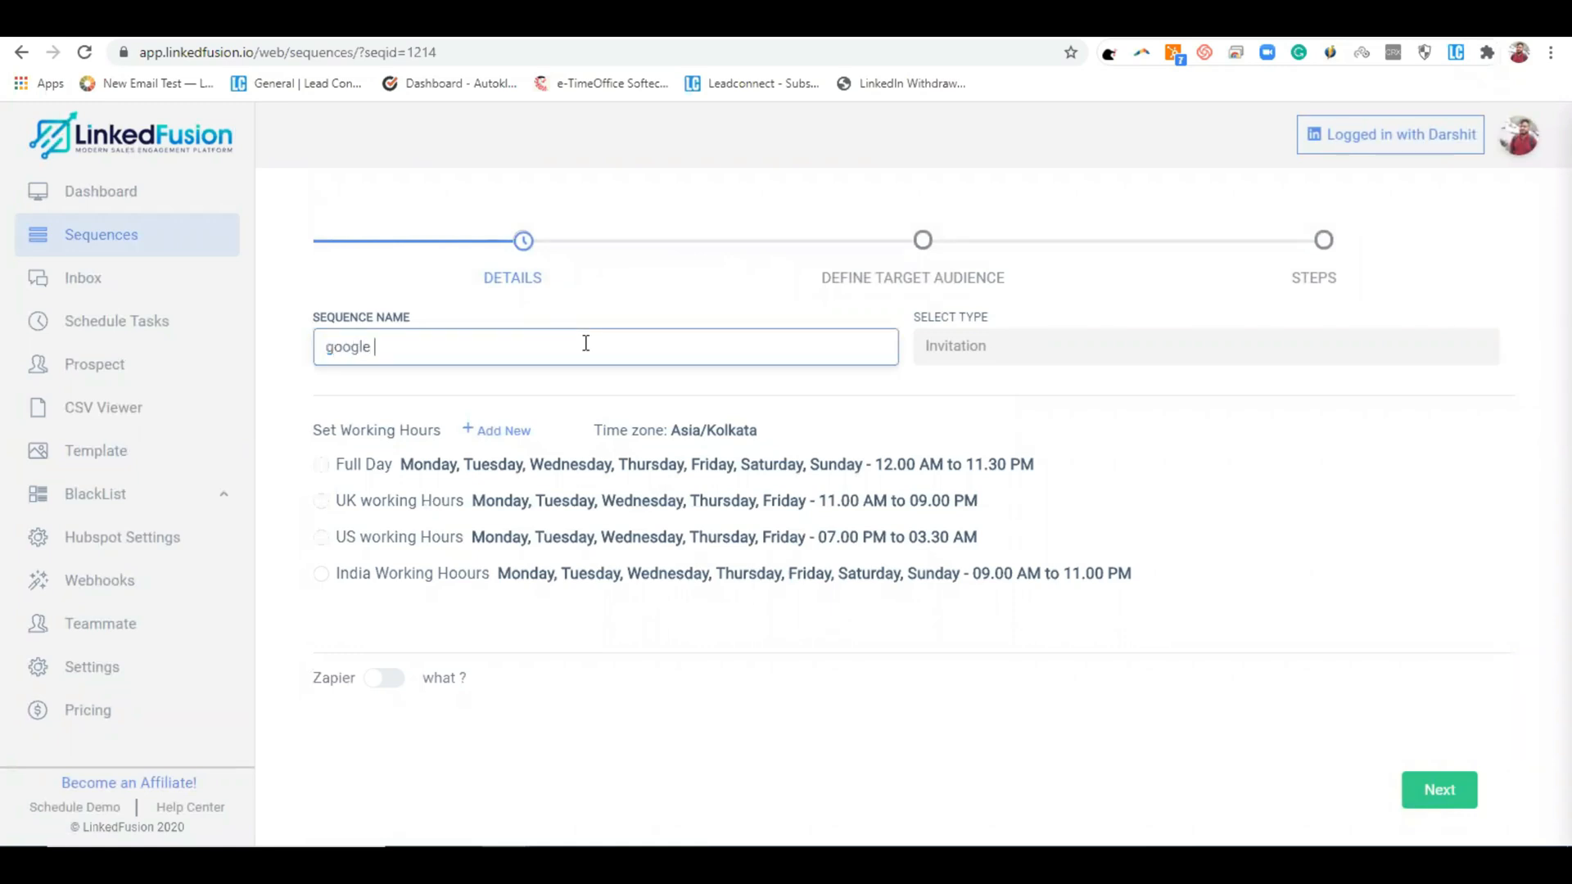
pyautogui.press('Home')
pyautogui.press('Delete')
pyautogui.write('G')
pyautogui.press('End')
pyautogui.write('Sheet Integration T')
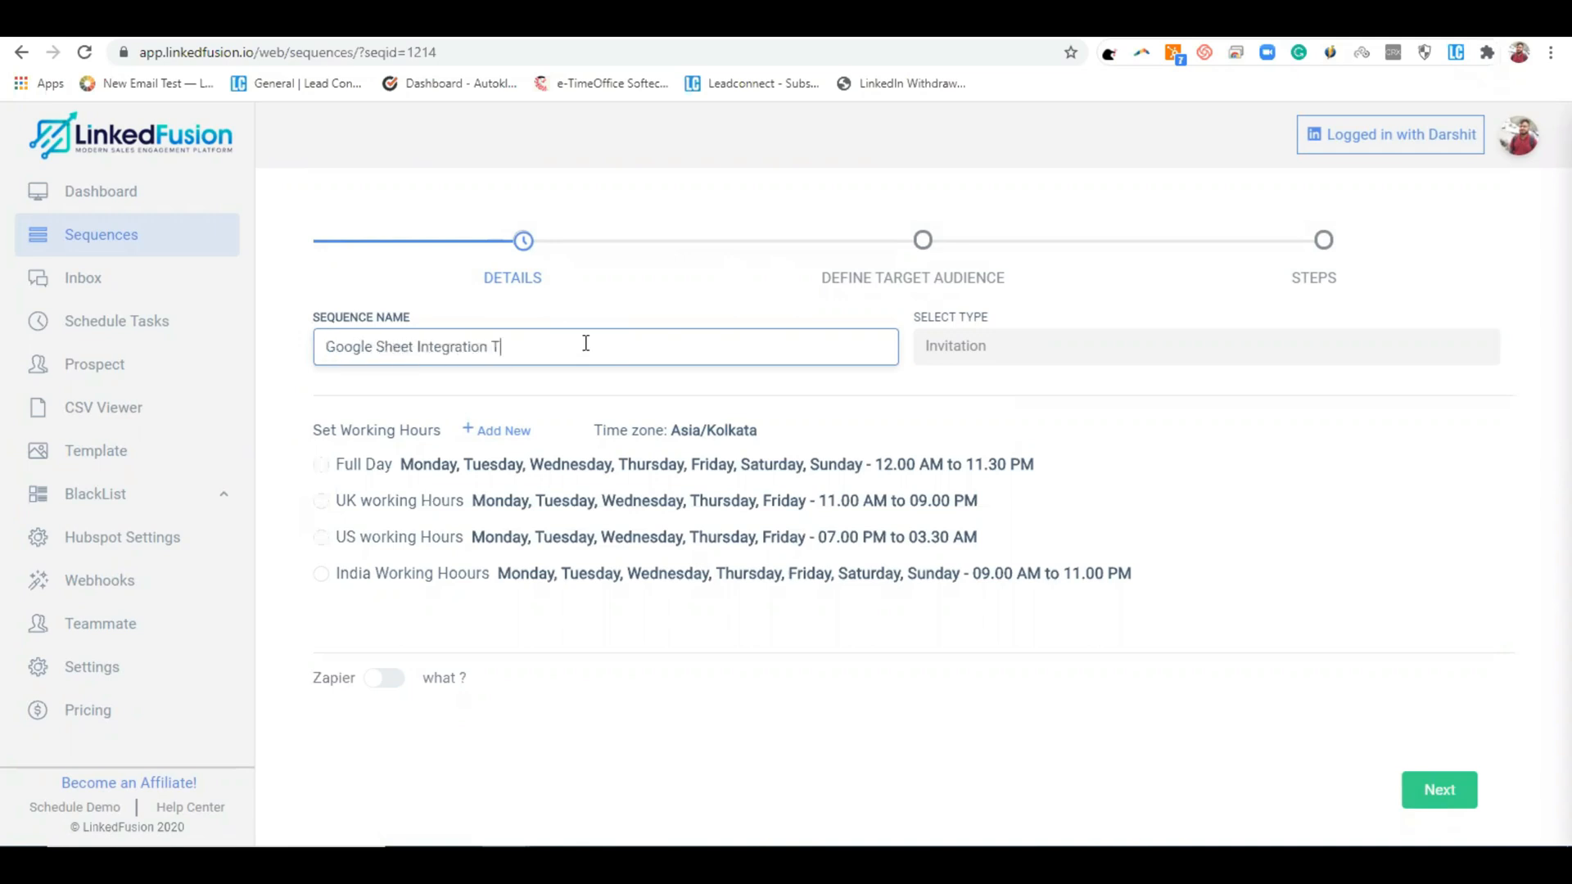
pyautogui.write('est Sequence')
pyautogui.click(326, 464)
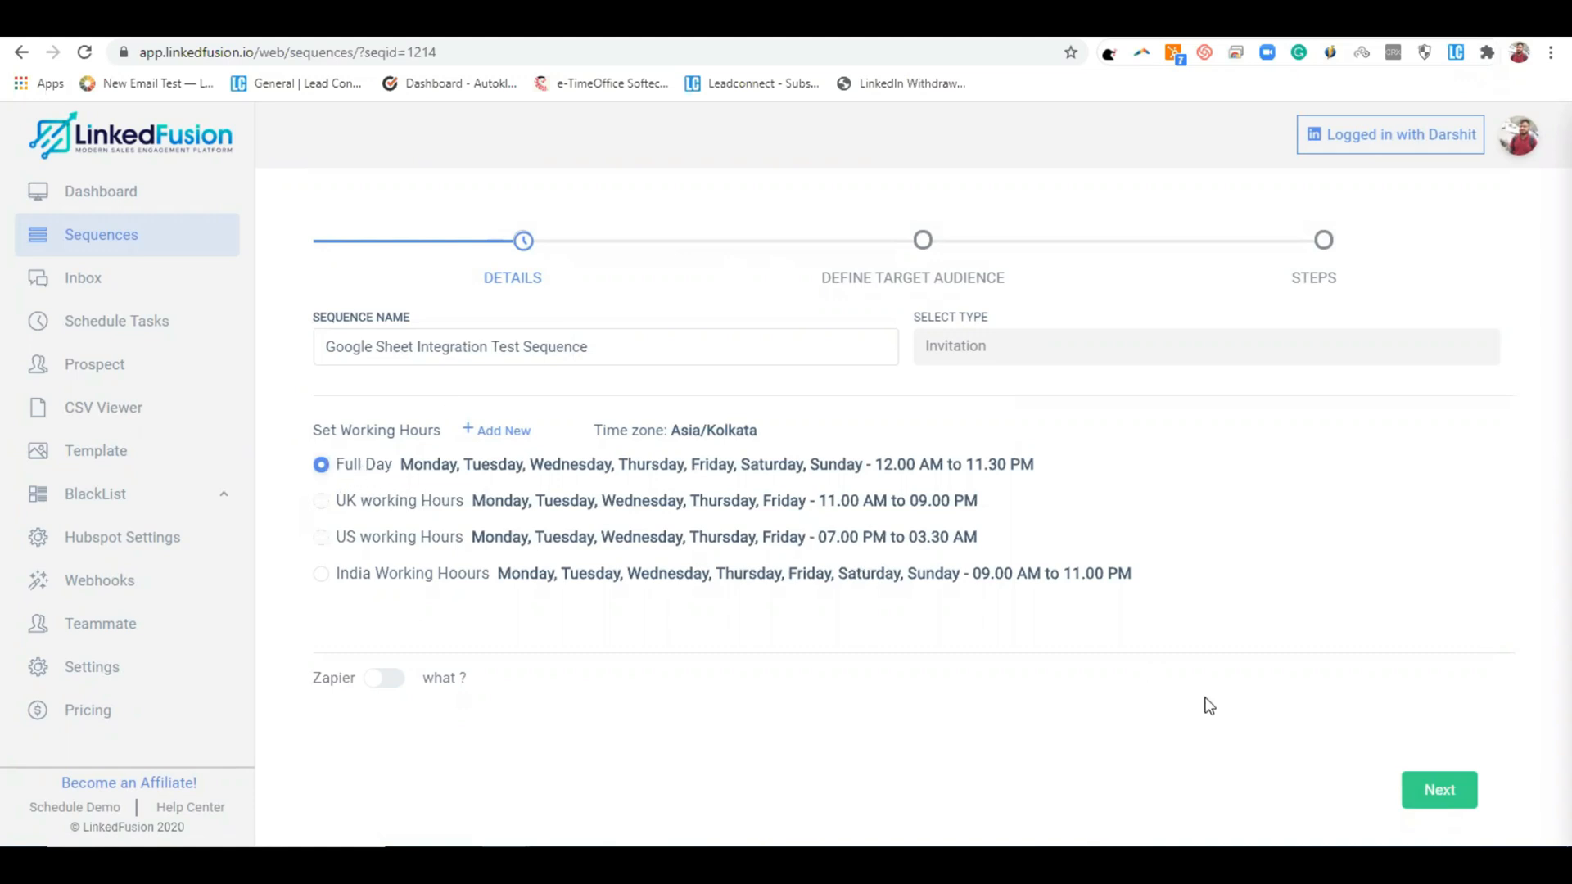
pyautogui.click(1438, 790)
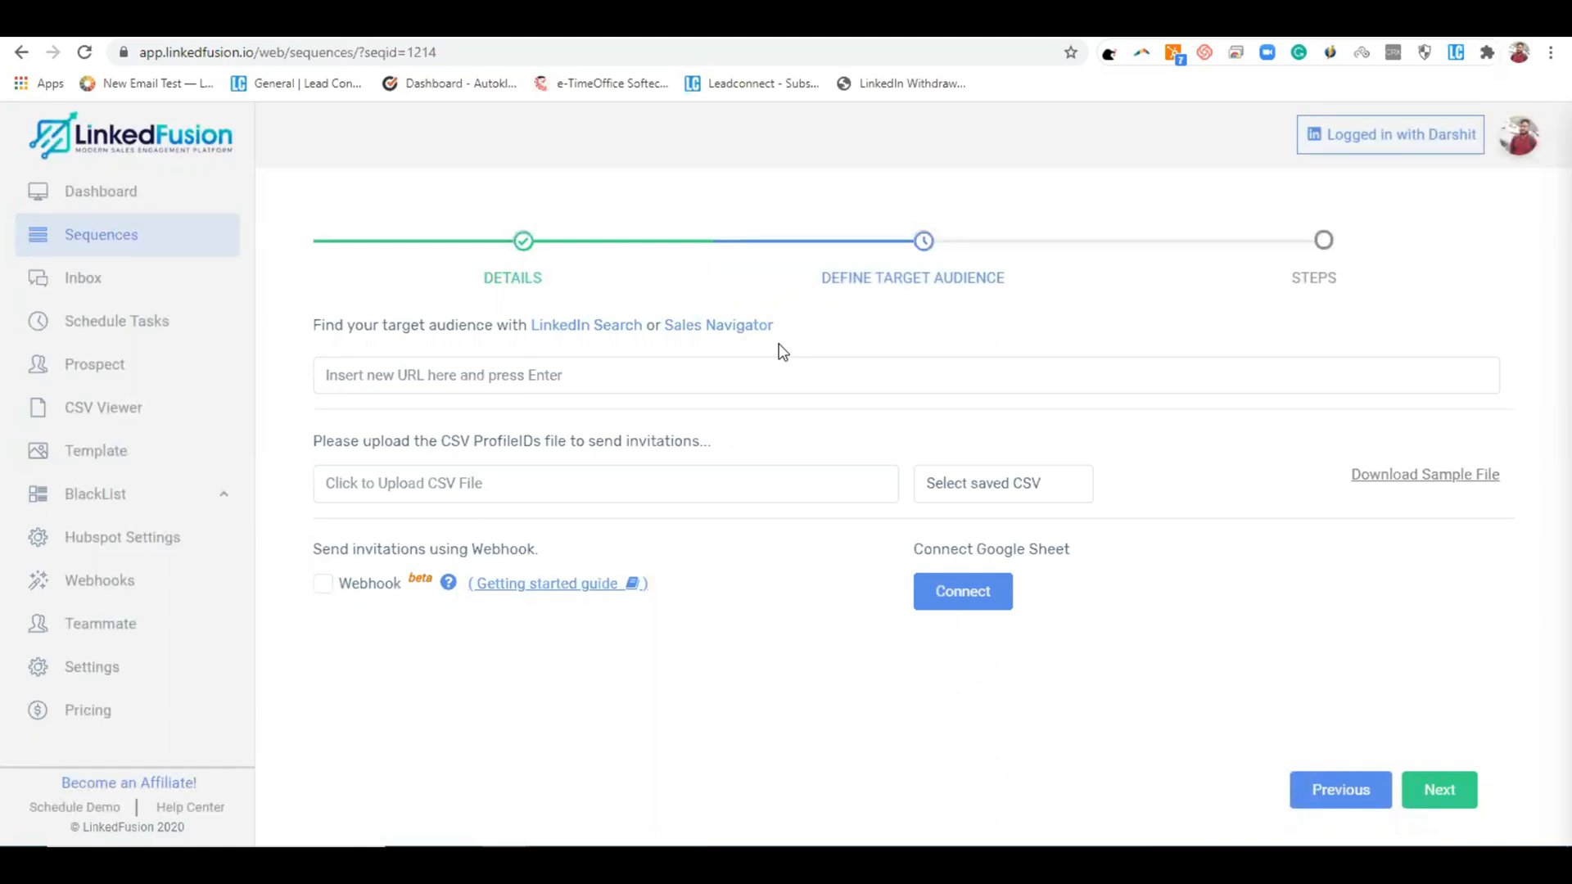
# Create a Google Sheet named "LF Google Sheet Test Integration" for the sequence's target audience
pyautogui.click(1009, 600)
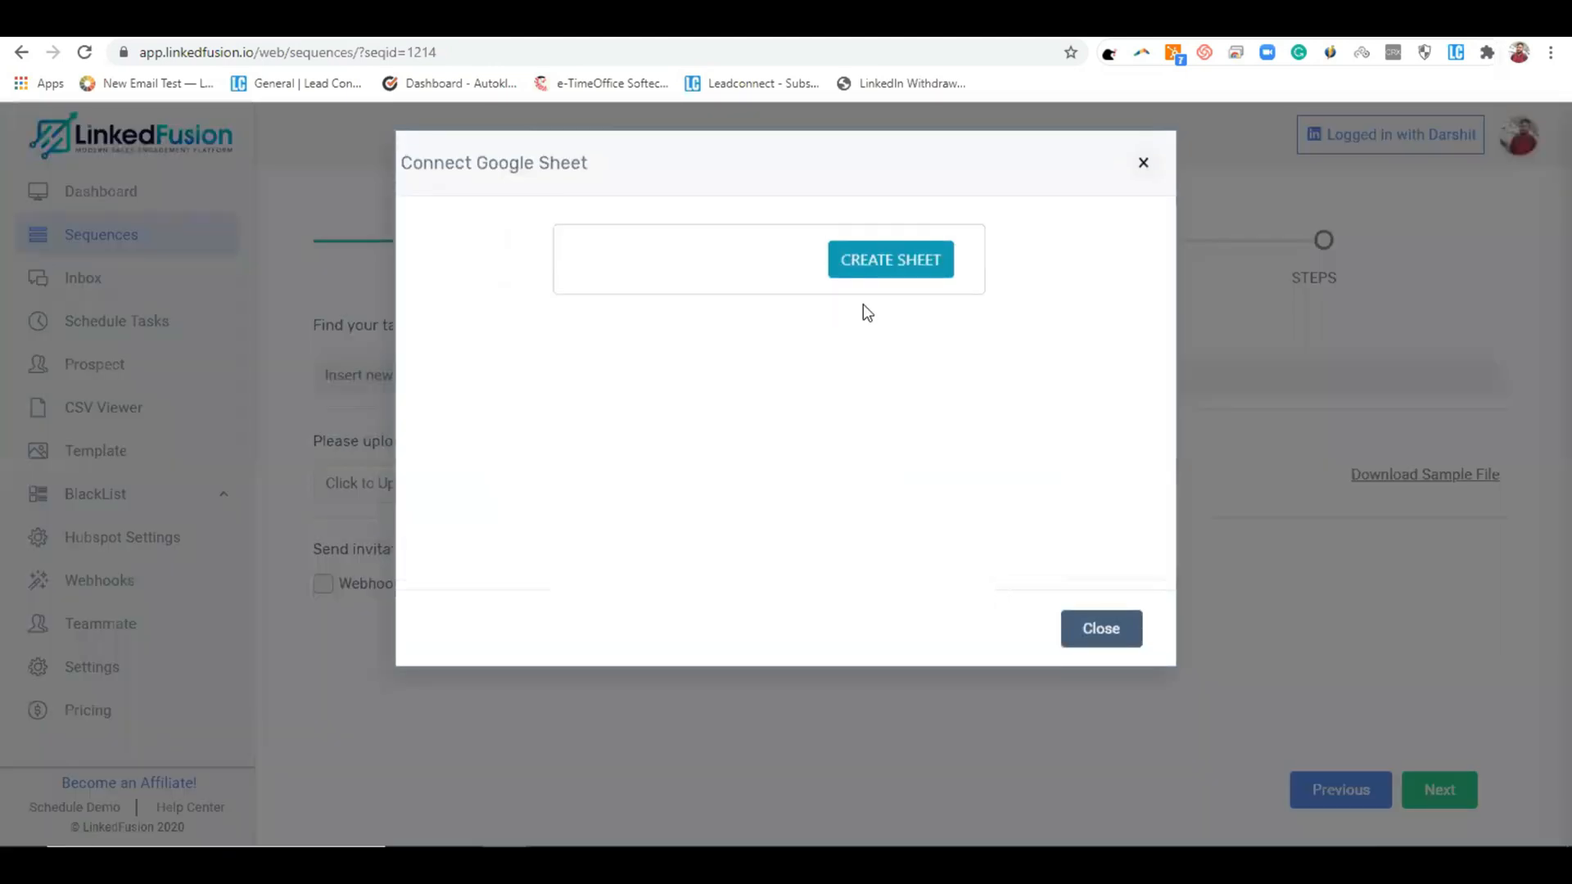
pyautogui.click(874, 273)
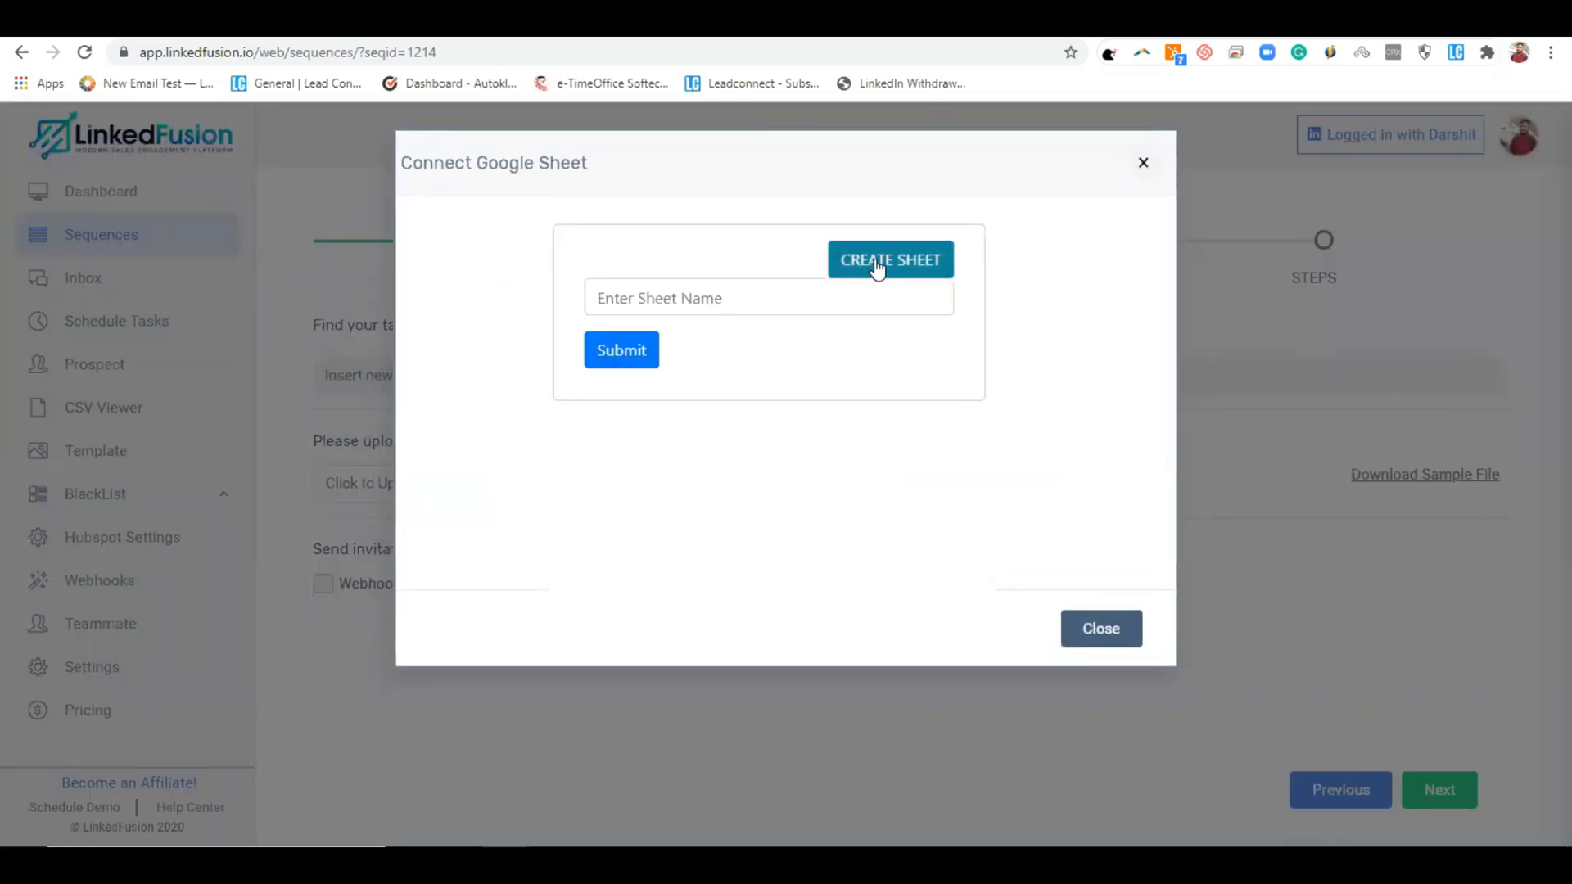
pyautogui.click(788, 291)
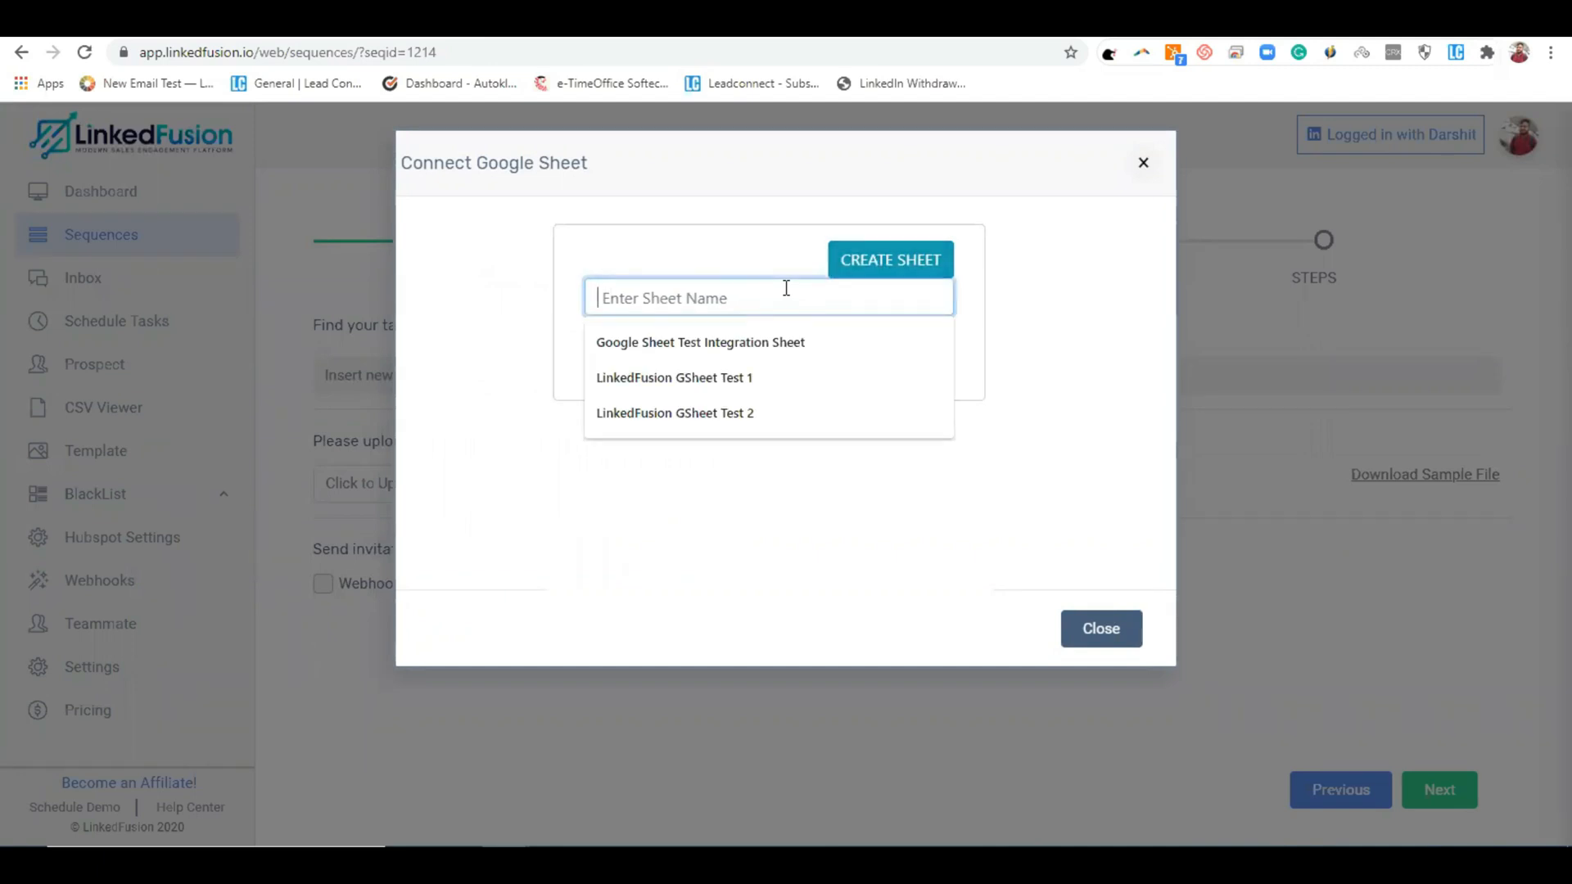
pyautogui.write('LF ')
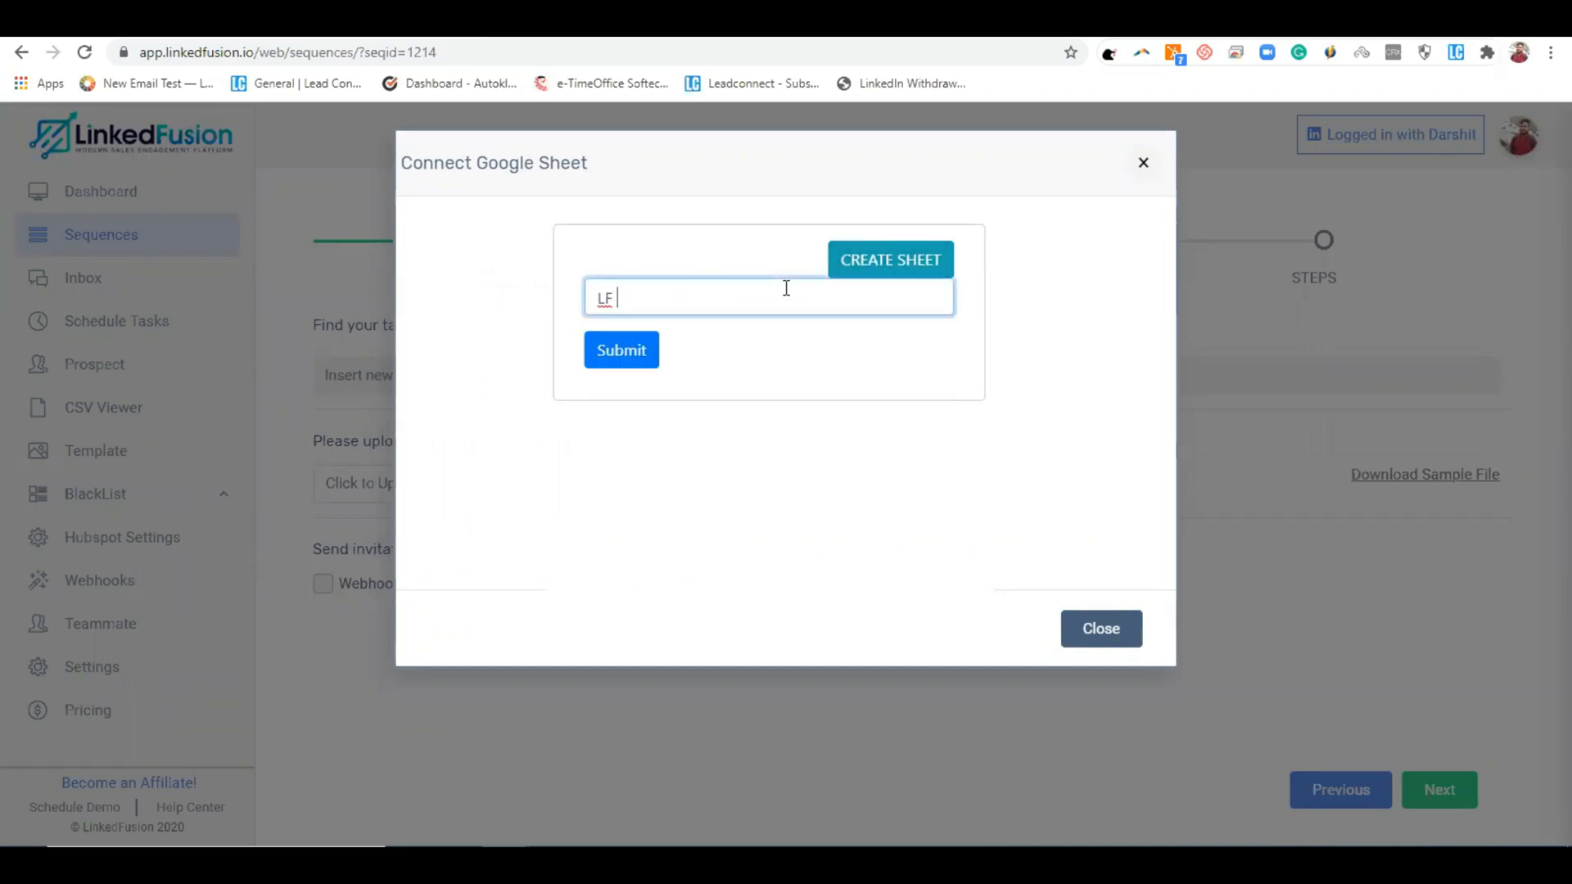
pyautogui.write('Google Sheet Test Integvrat')
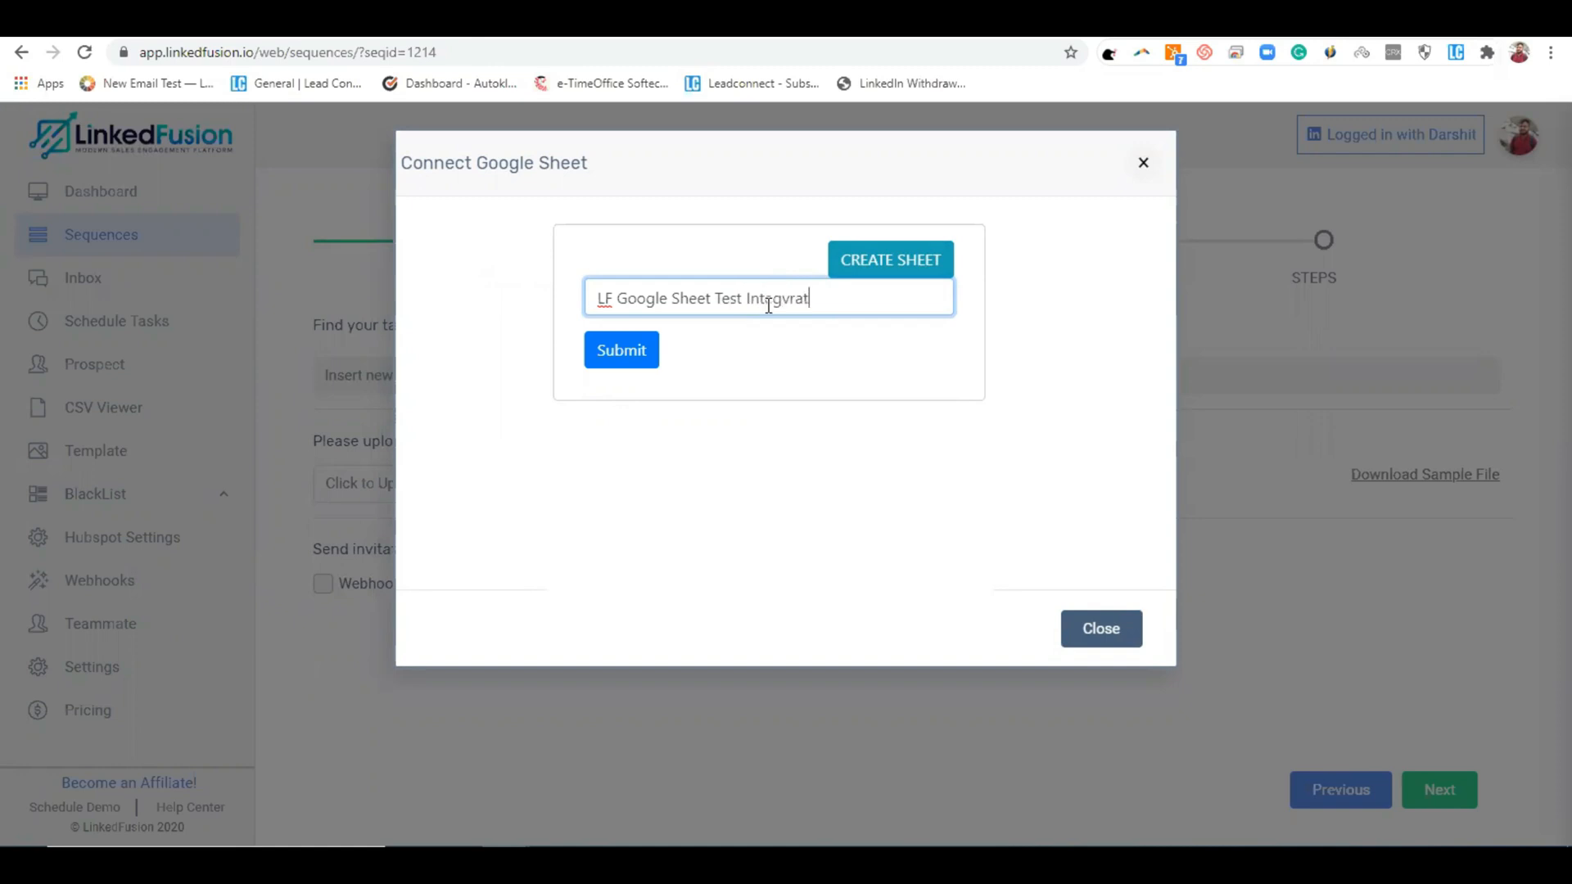
pyautogui.press('BackSpace')
pyautogui.press('BackSpace')
pyautogui.press('BackSpace')
pyautogui.press('BackSpace')
pyautogui.write('ration')
pyautogui.click(630, 351)
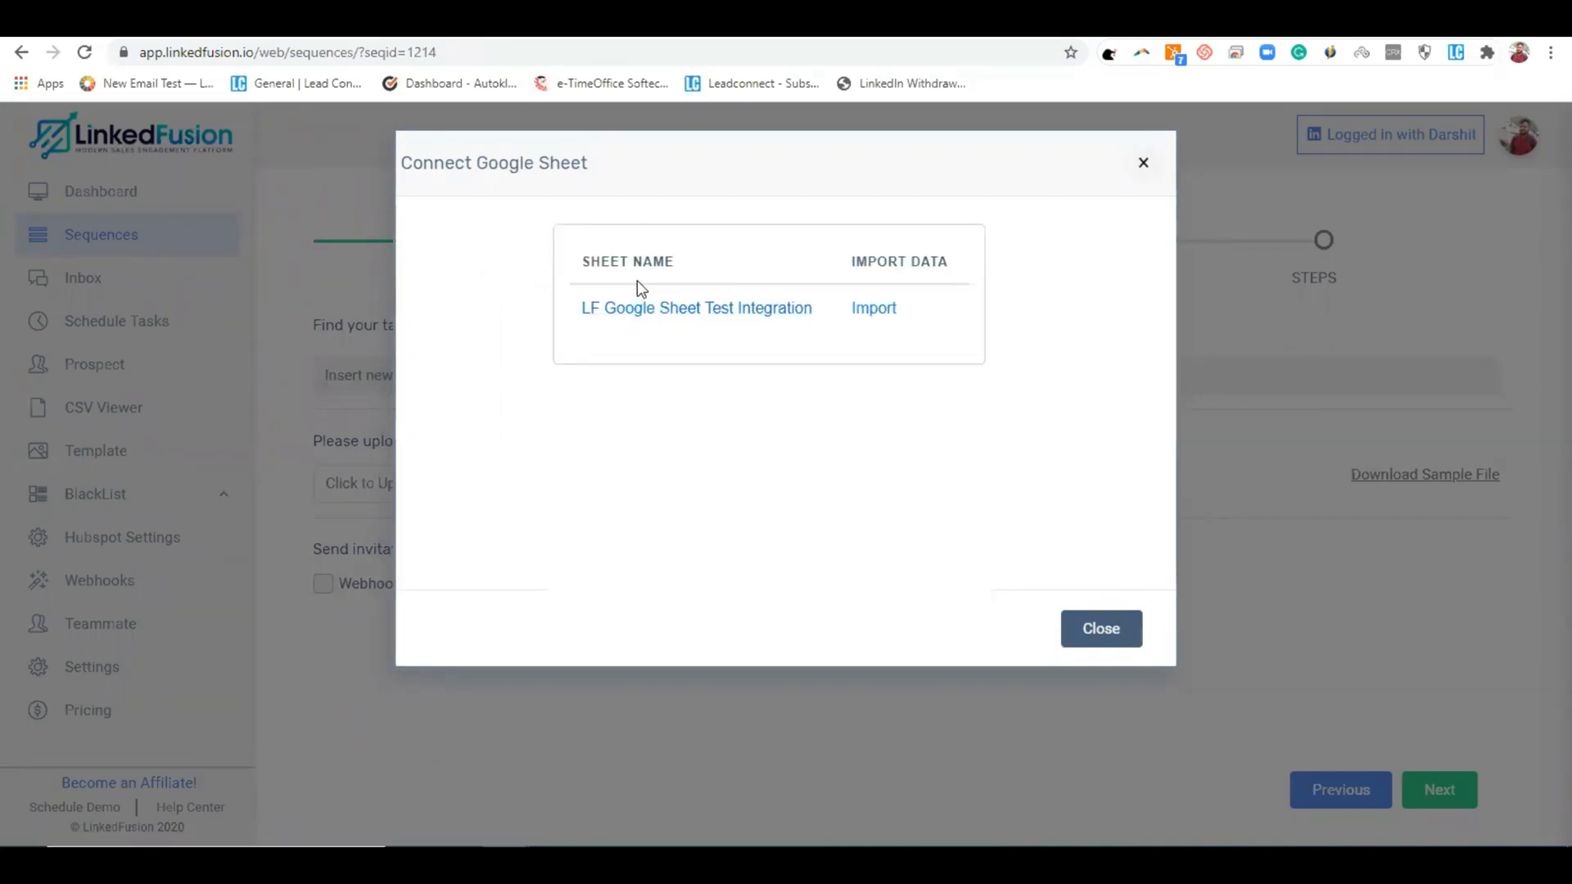
# Open the new sheet in Google Sheets and enter the header "LinkedIn Profile URLs" in cell A1
pyautogui.click(651, 309)
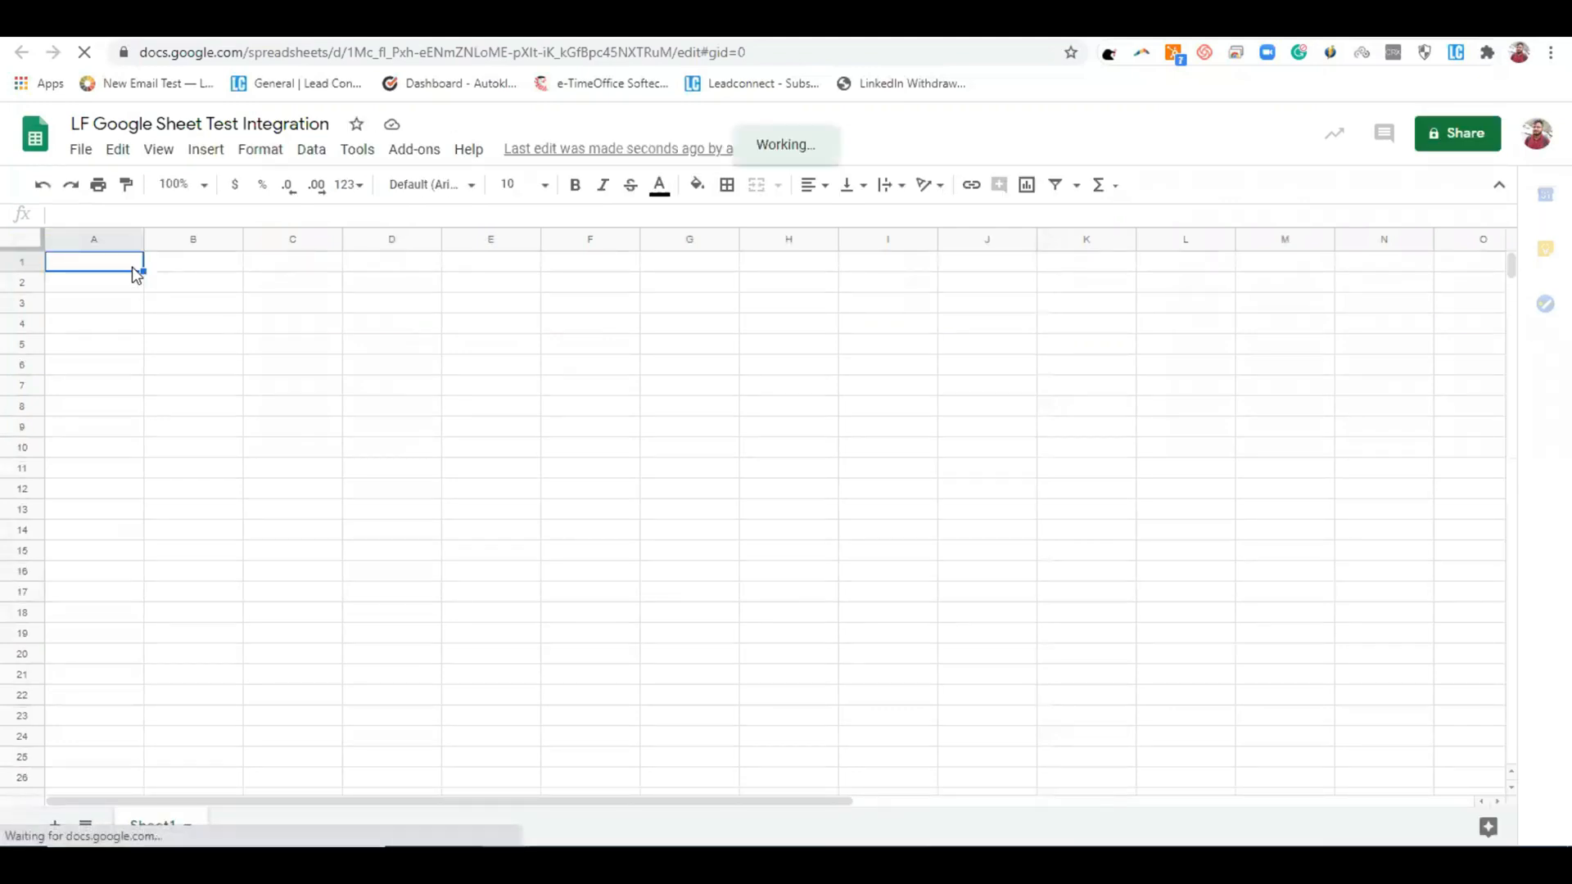
pyautogui.write('Linked')
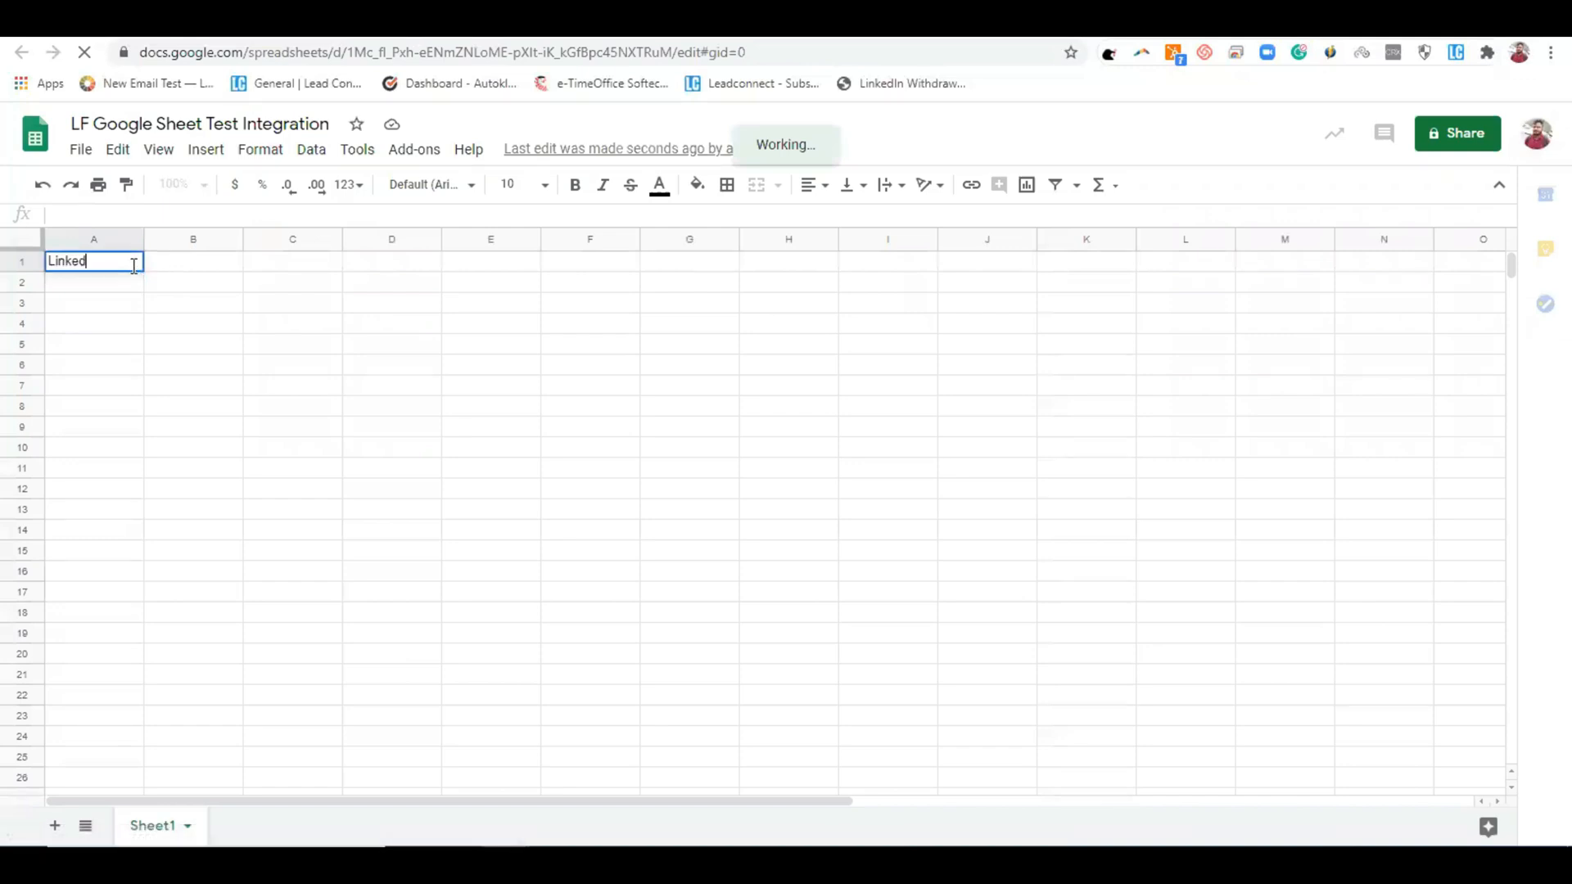
pyautogui.write('In Profile URLs')
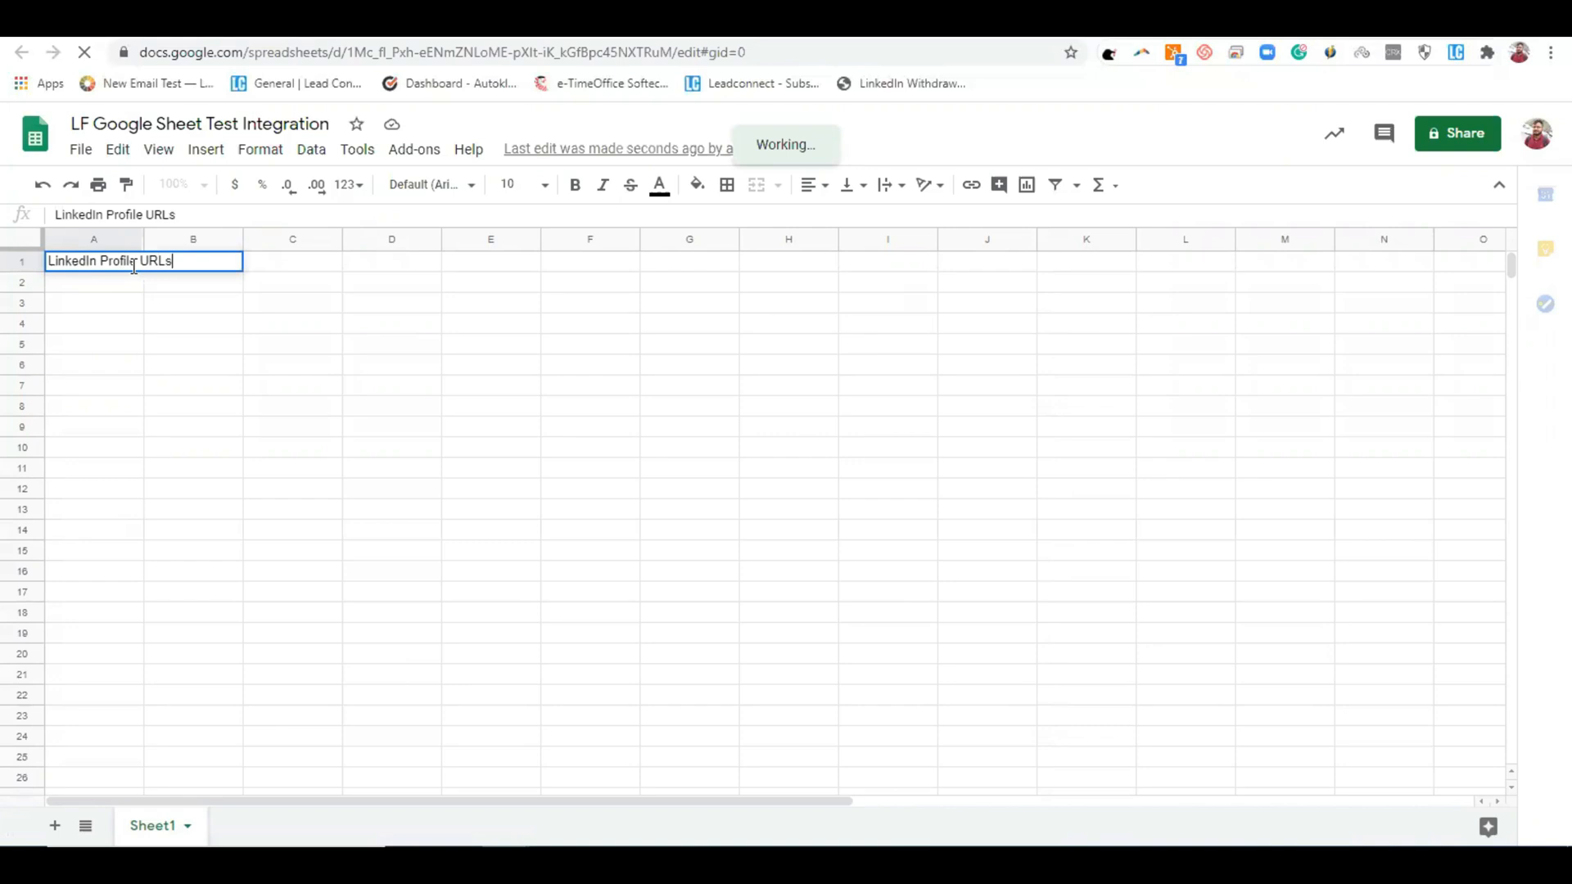
pyautogui.click(203, 331)
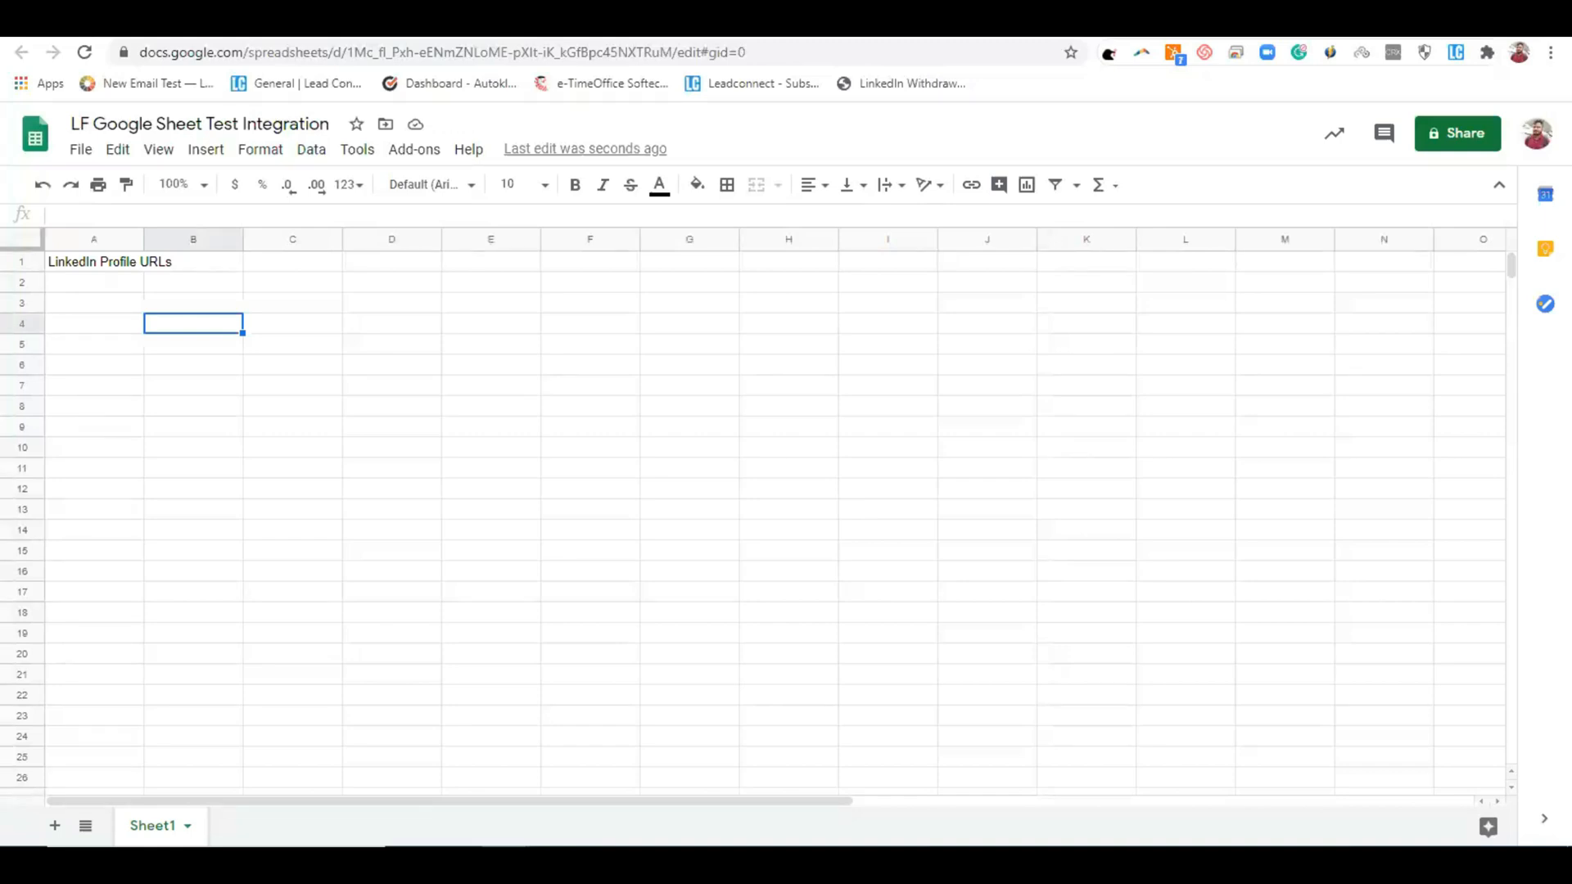
# Back in LinkedFusion, import the sheet's data and map the LinkedIn Profile URLs field to connect it to the sequence
pyautogui.click(307, 23)
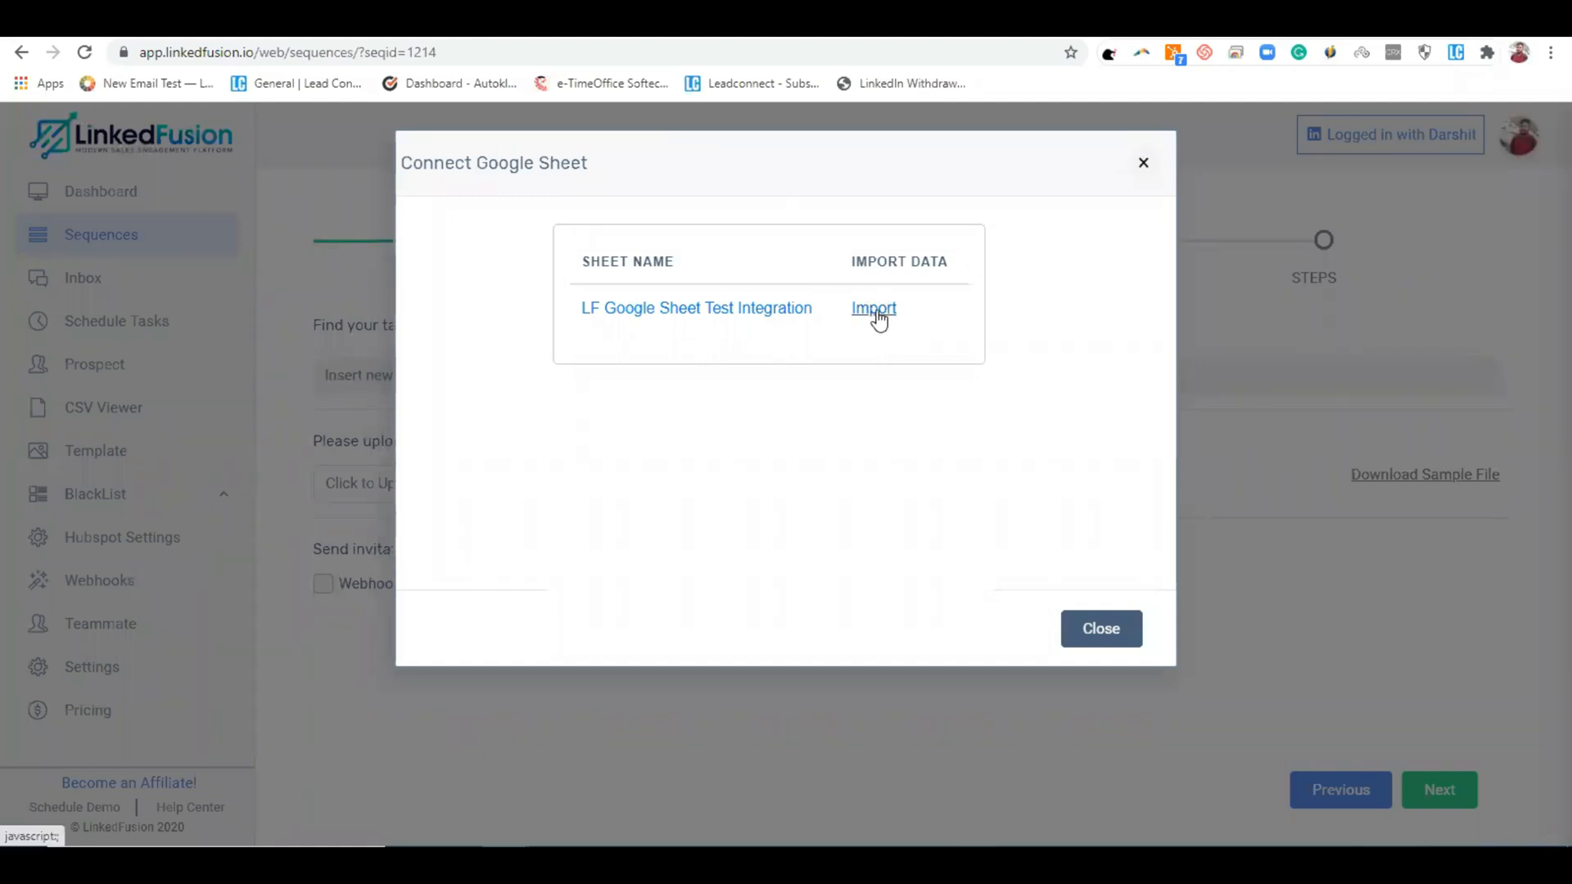
pyautogui.click(874, 309)
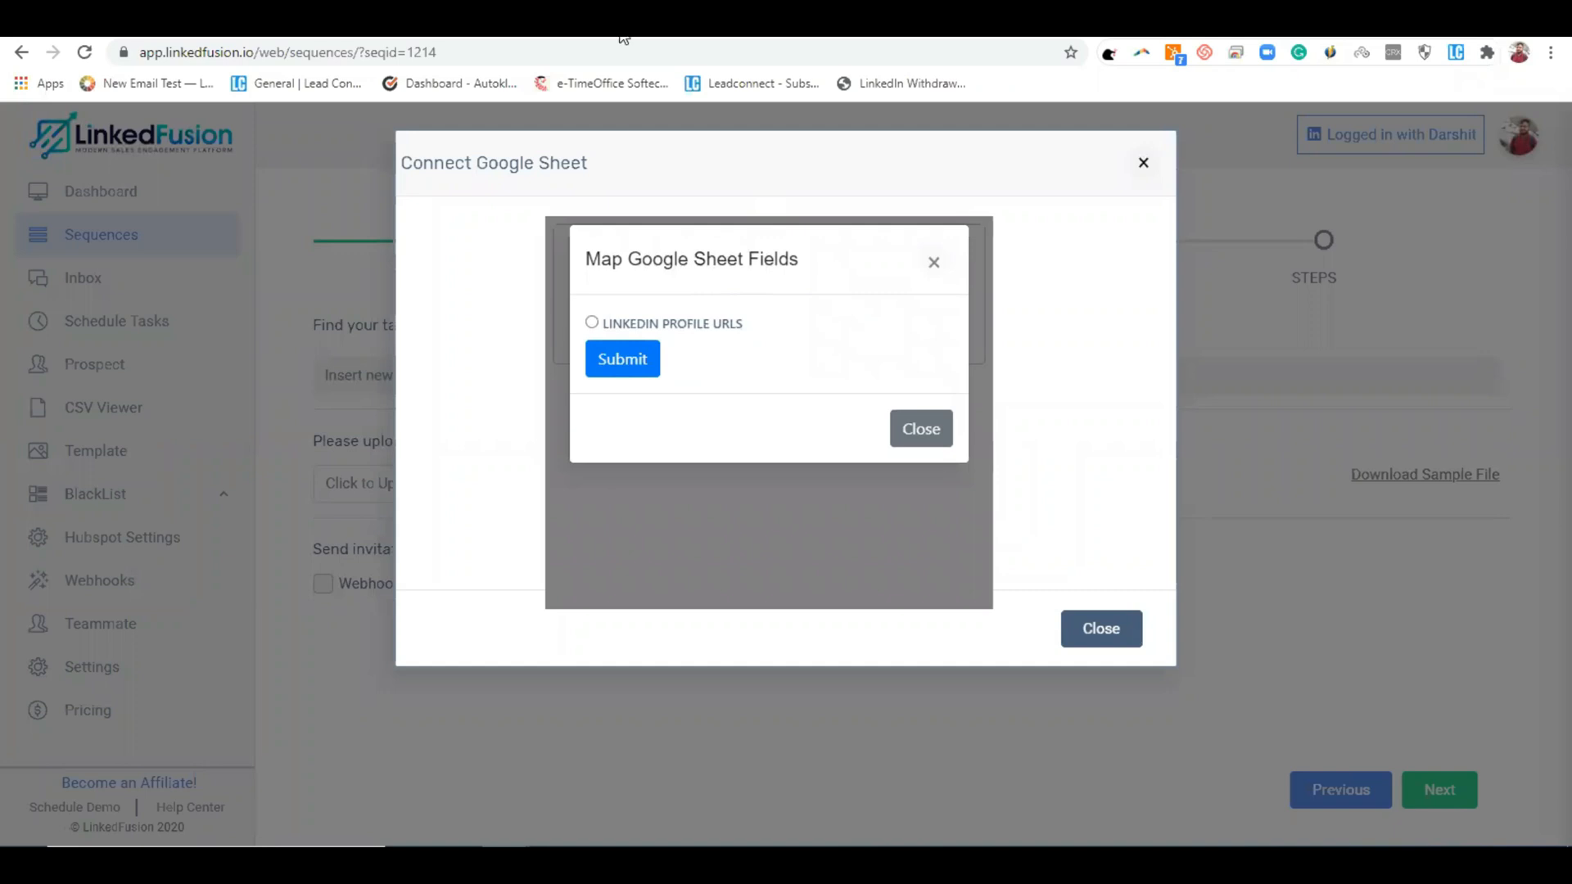
pyautogui.click(696, 23)
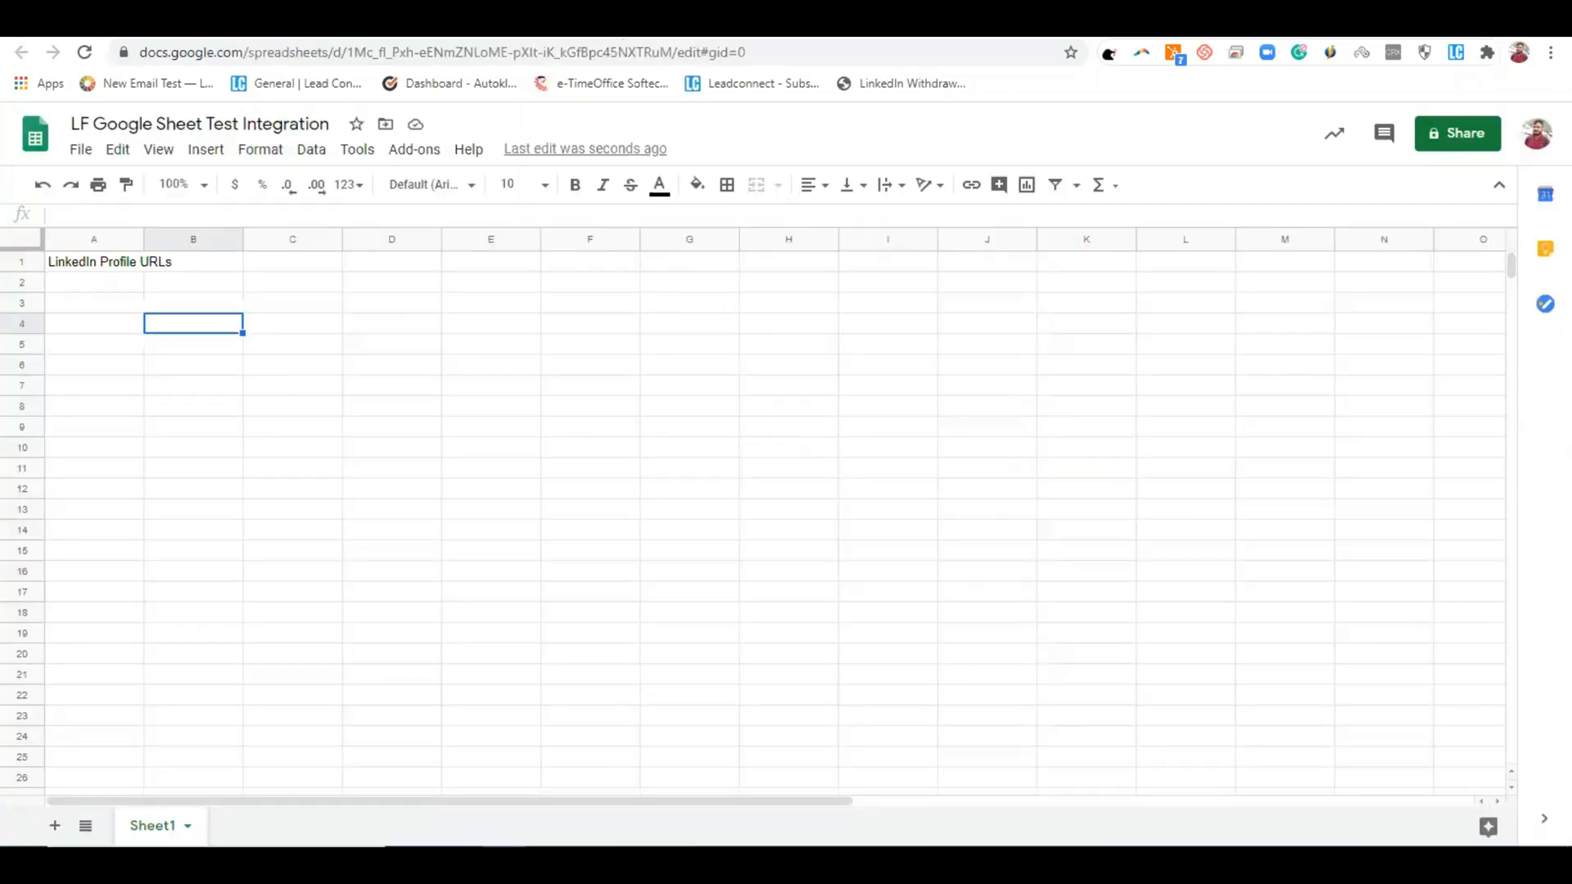
pyautogui.click(524, 23)
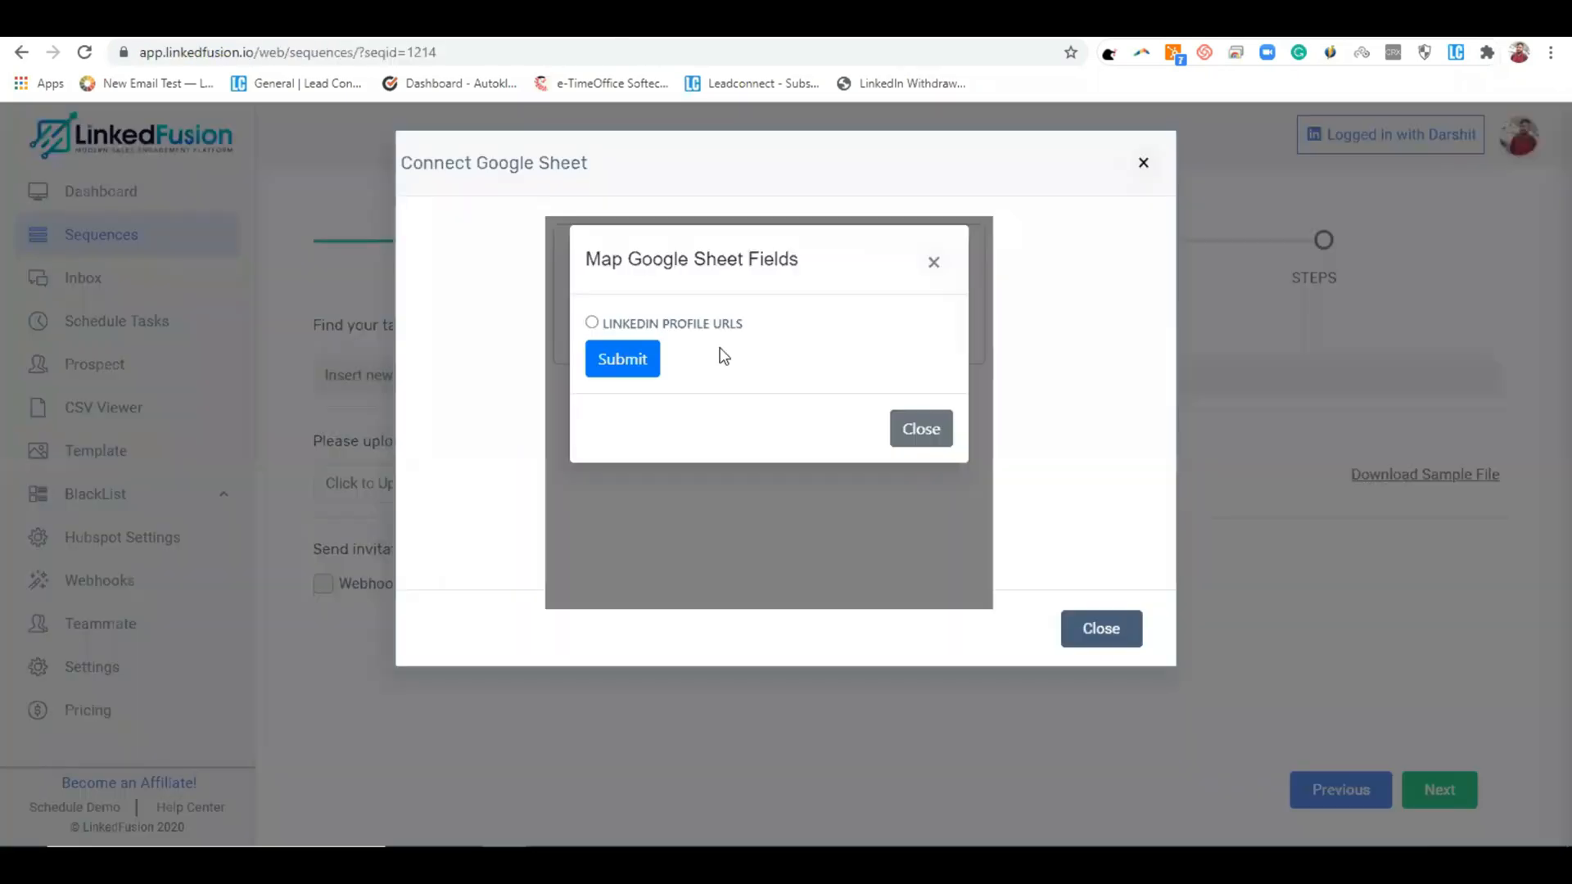
pyautogui.click(592, 322)
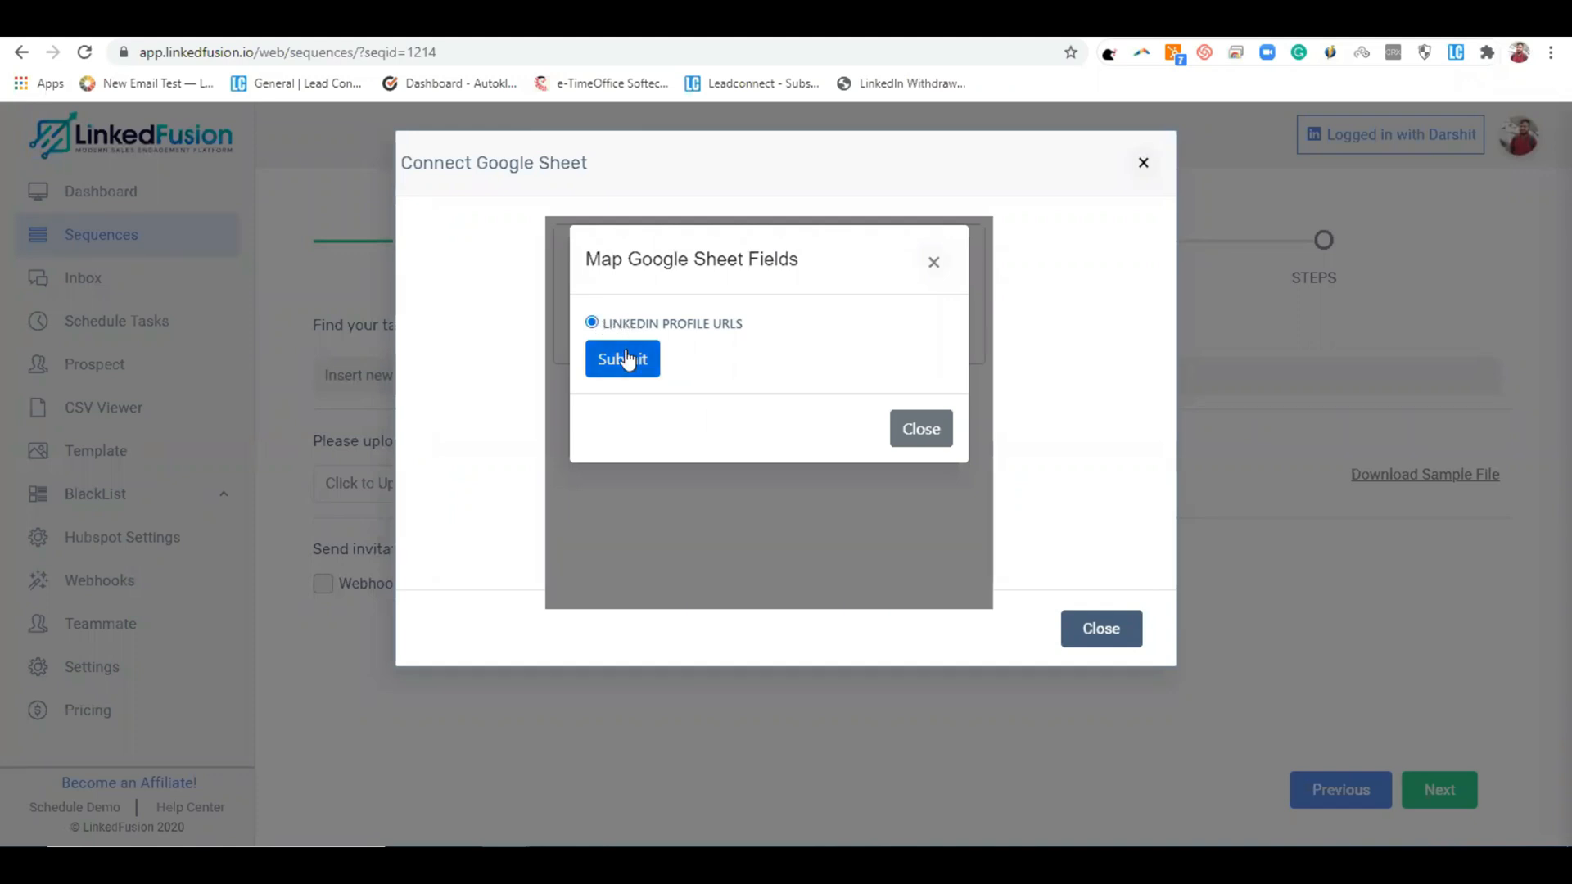
pyautogui.click(625, 358)
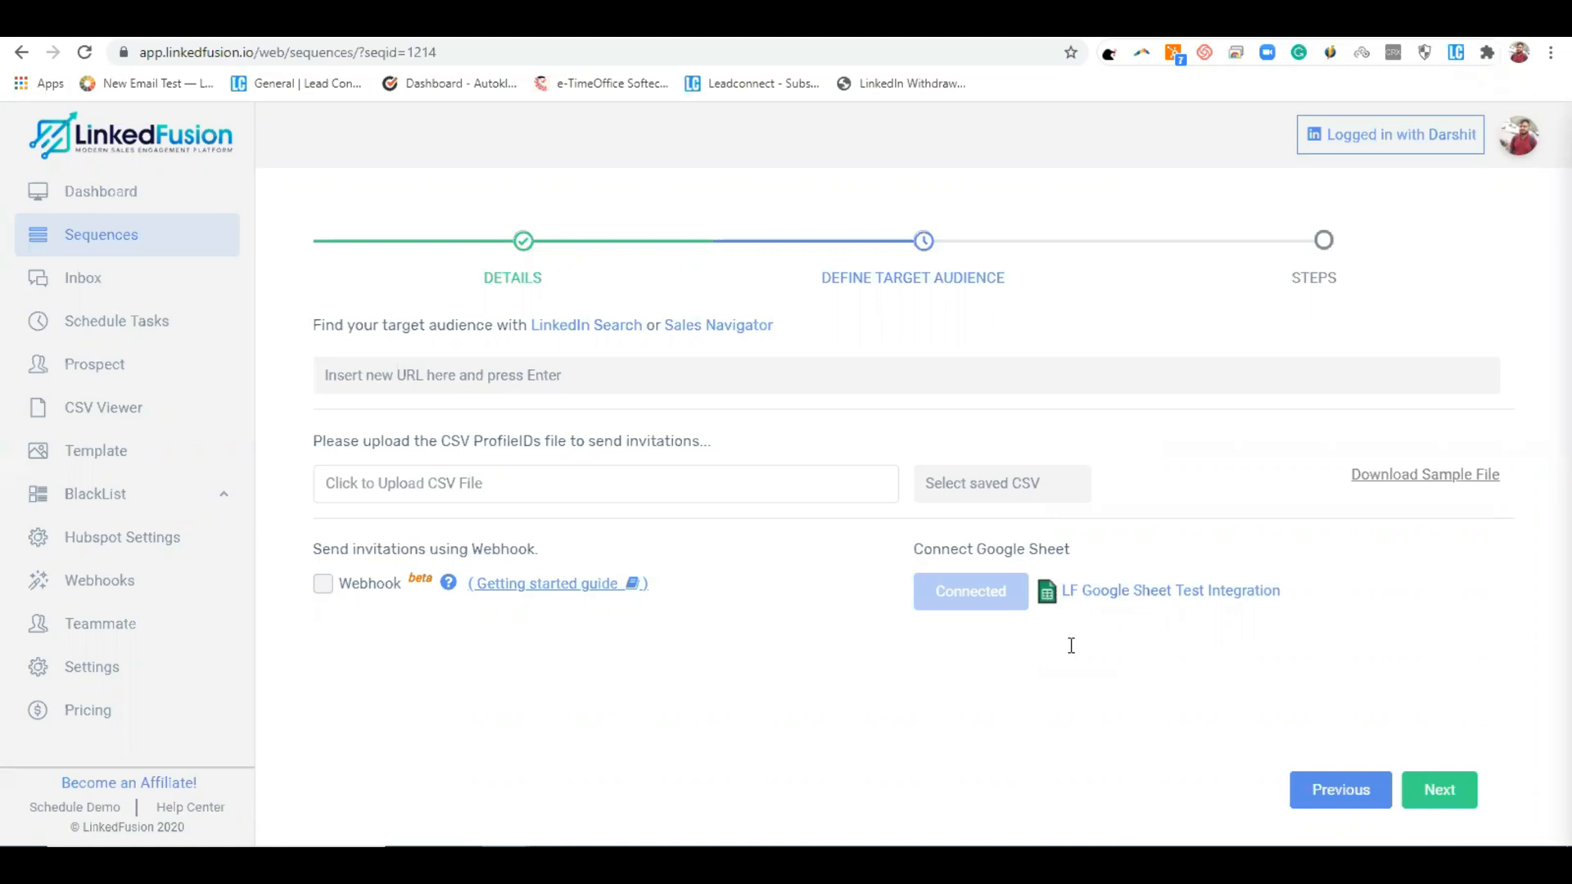
# Proceed to the sequence steps and add a connection message from the Invitation Marketing template
pyautogui.click(1449, 807)
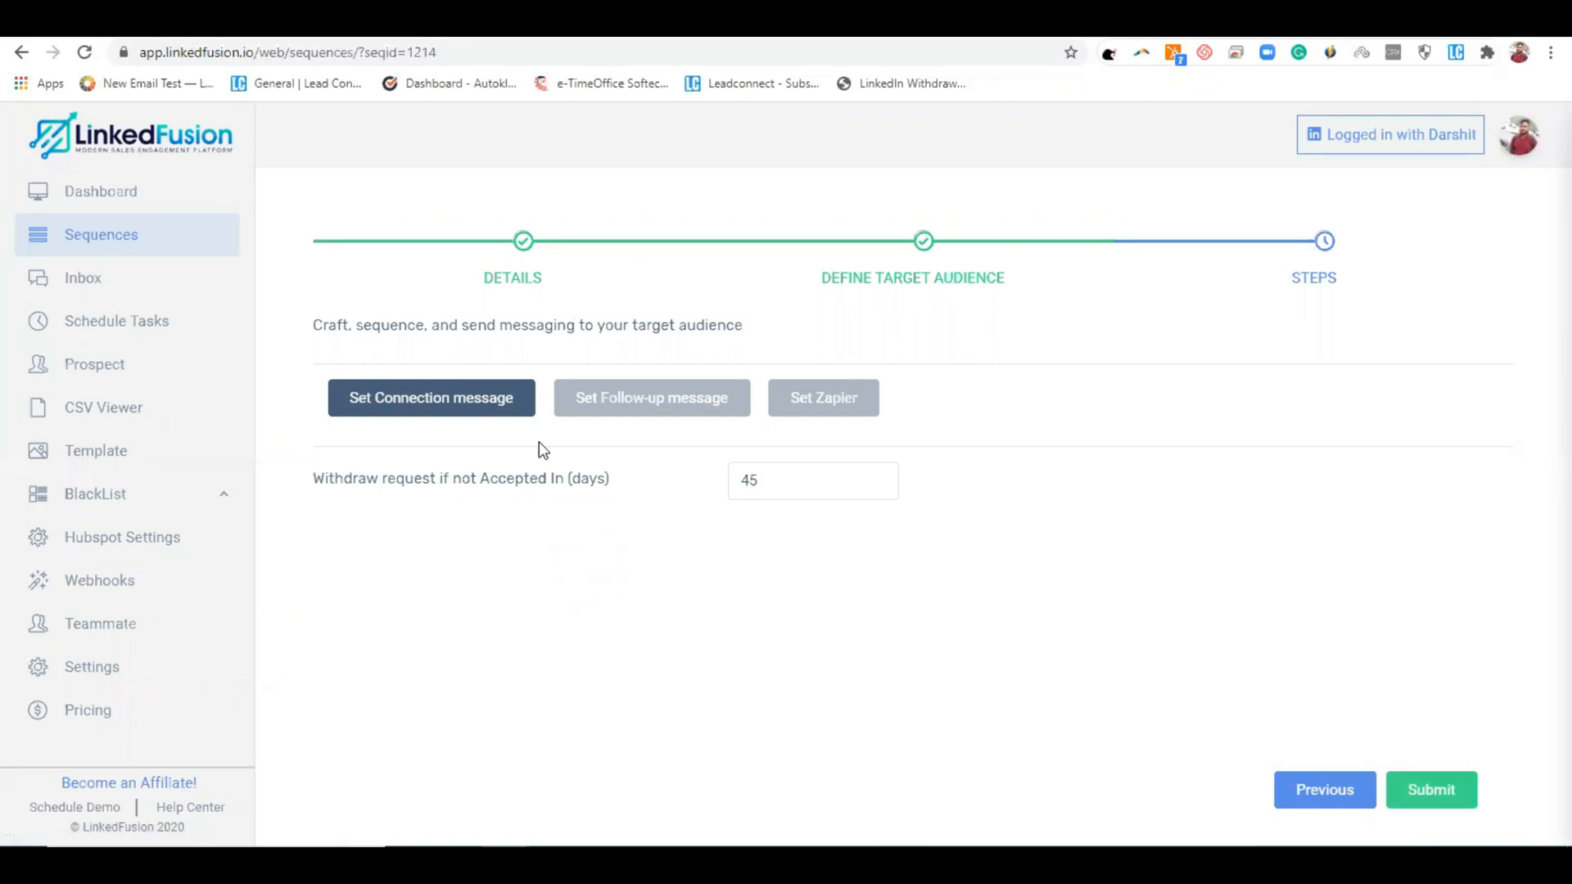
pyautogui.click(525, 400)
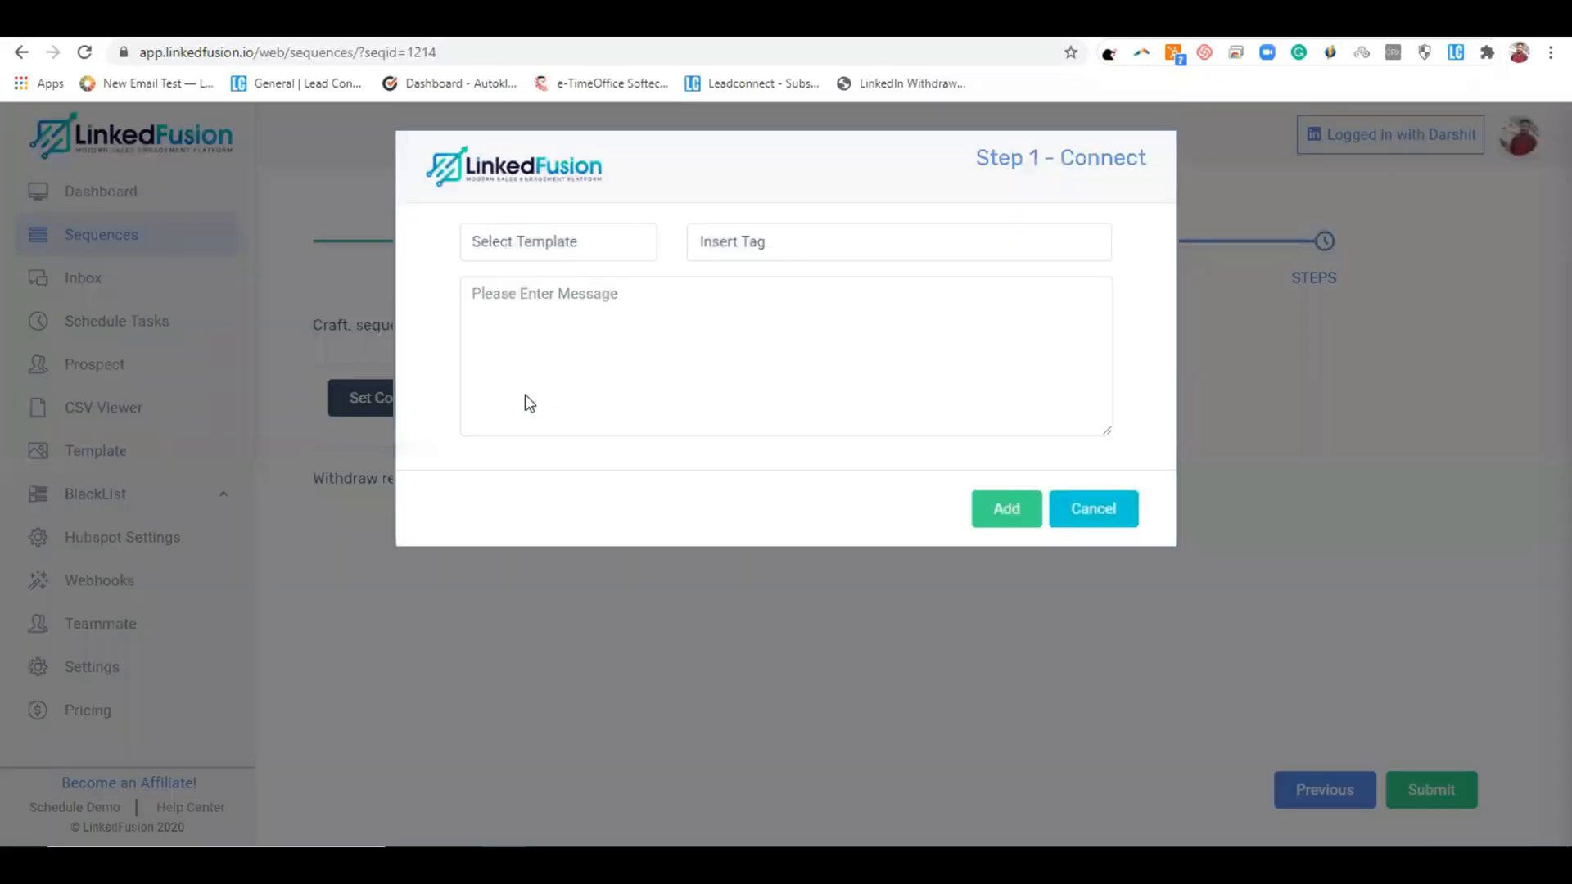
pyautogui.click(596, 263)
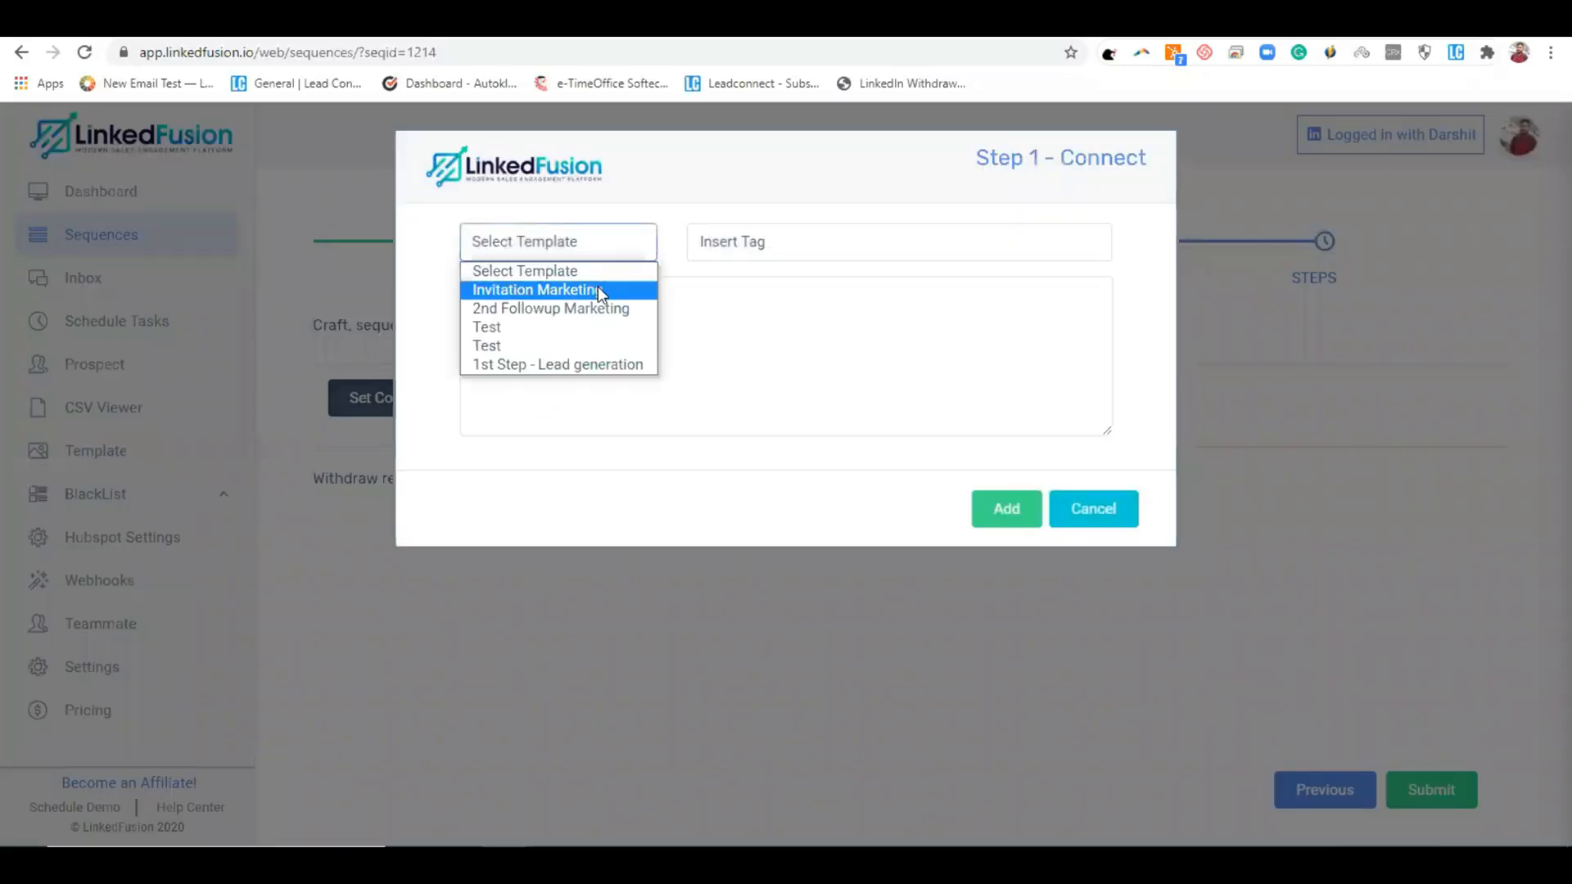
pyautogui.click(599, 286)
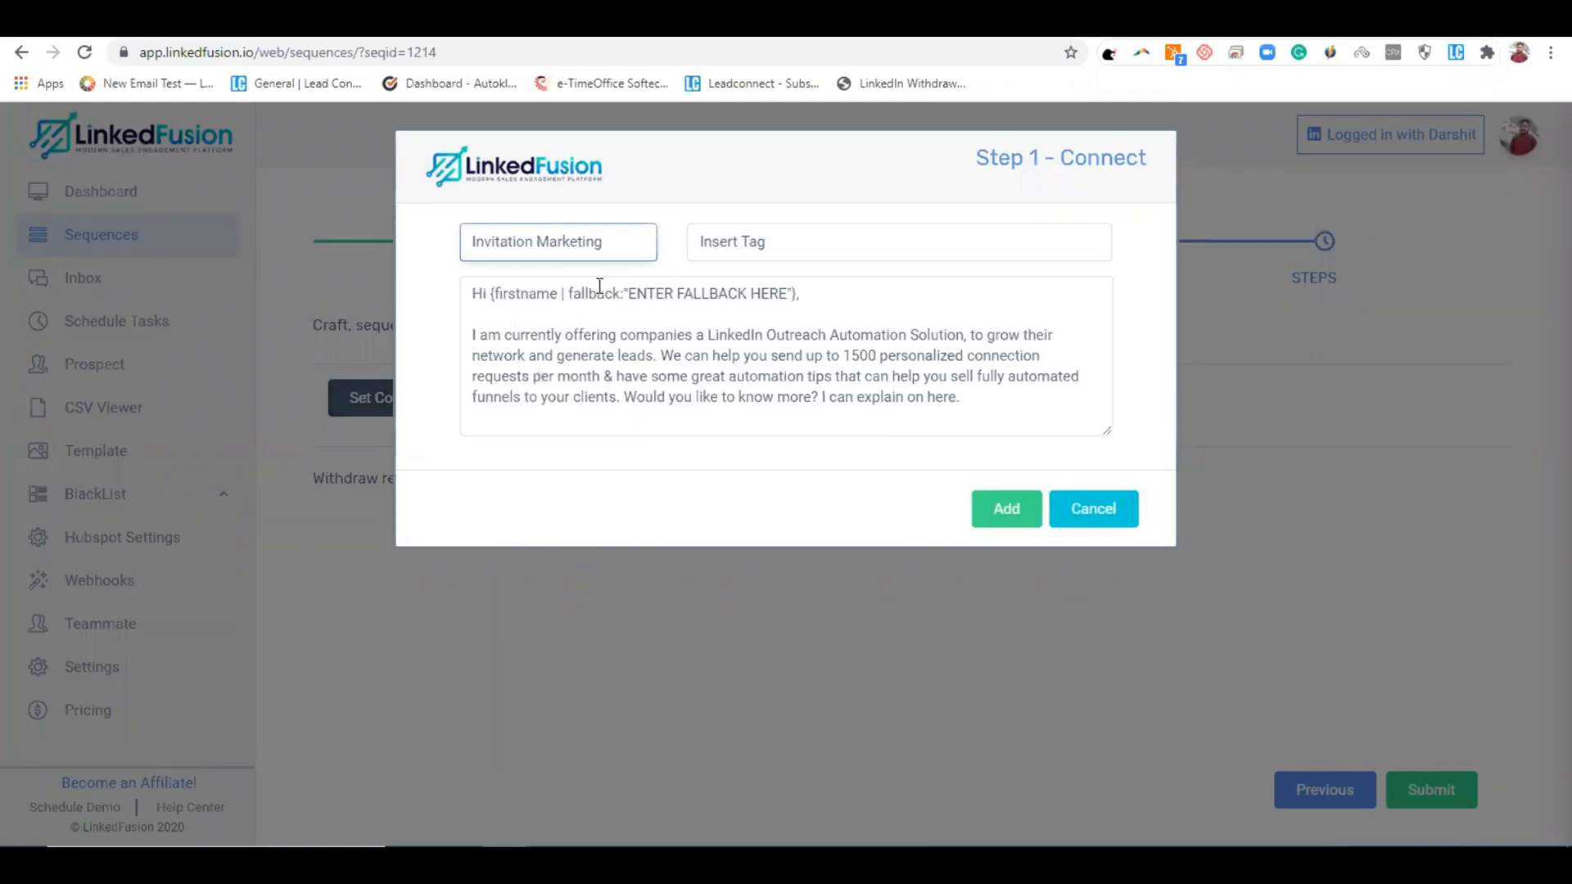
pyautogui.click(996, 504)
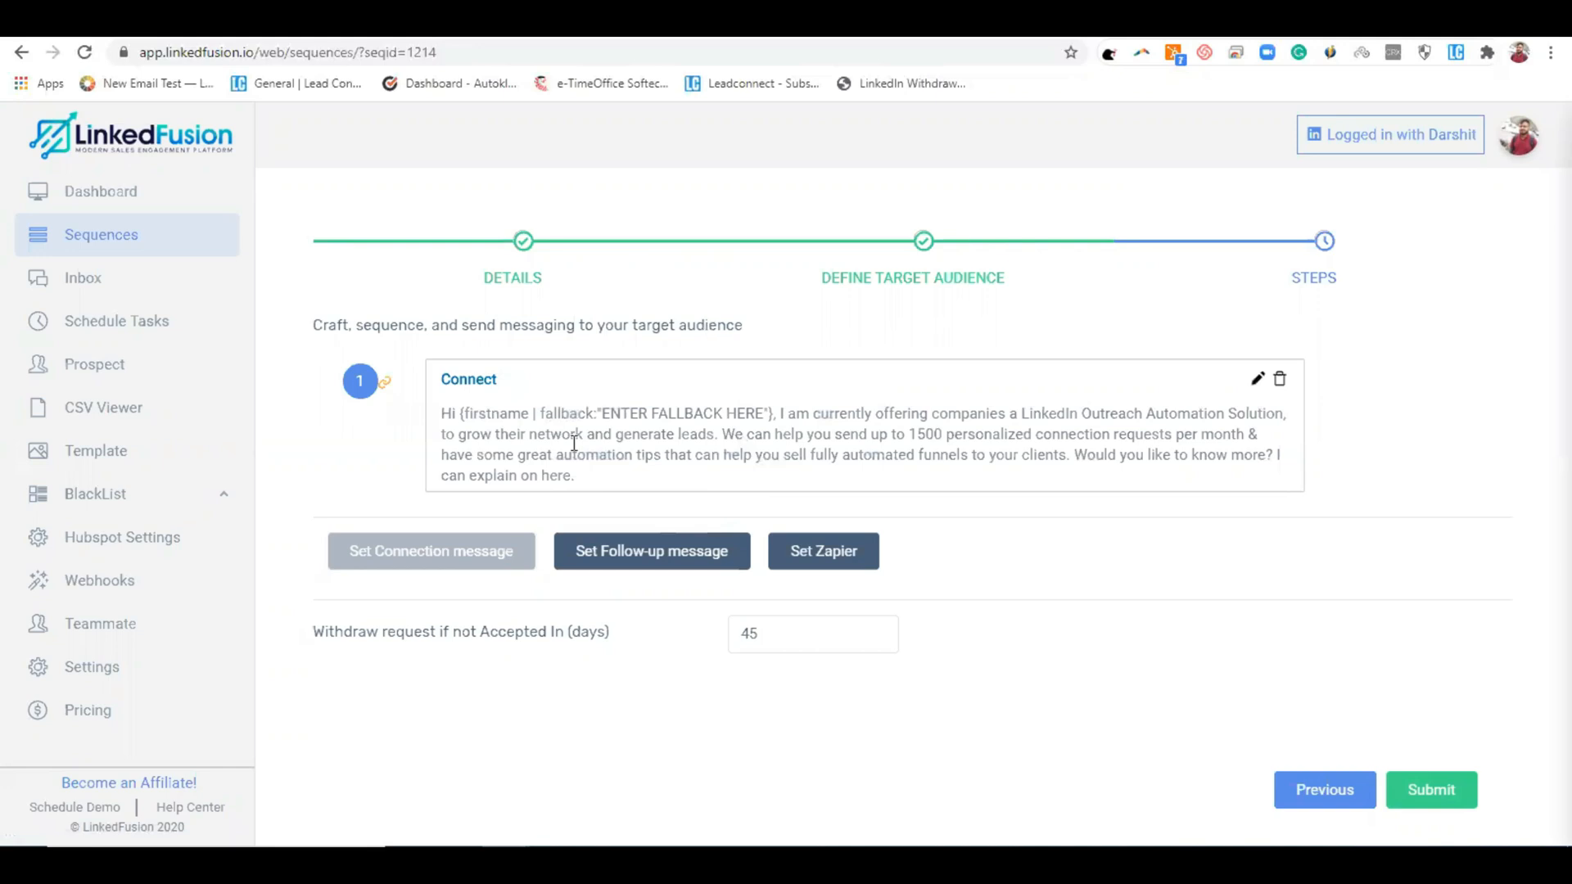
# Add a follow-up message from the 2nd Followup Marketing template as the second step
pyautogui.click(702, 559)
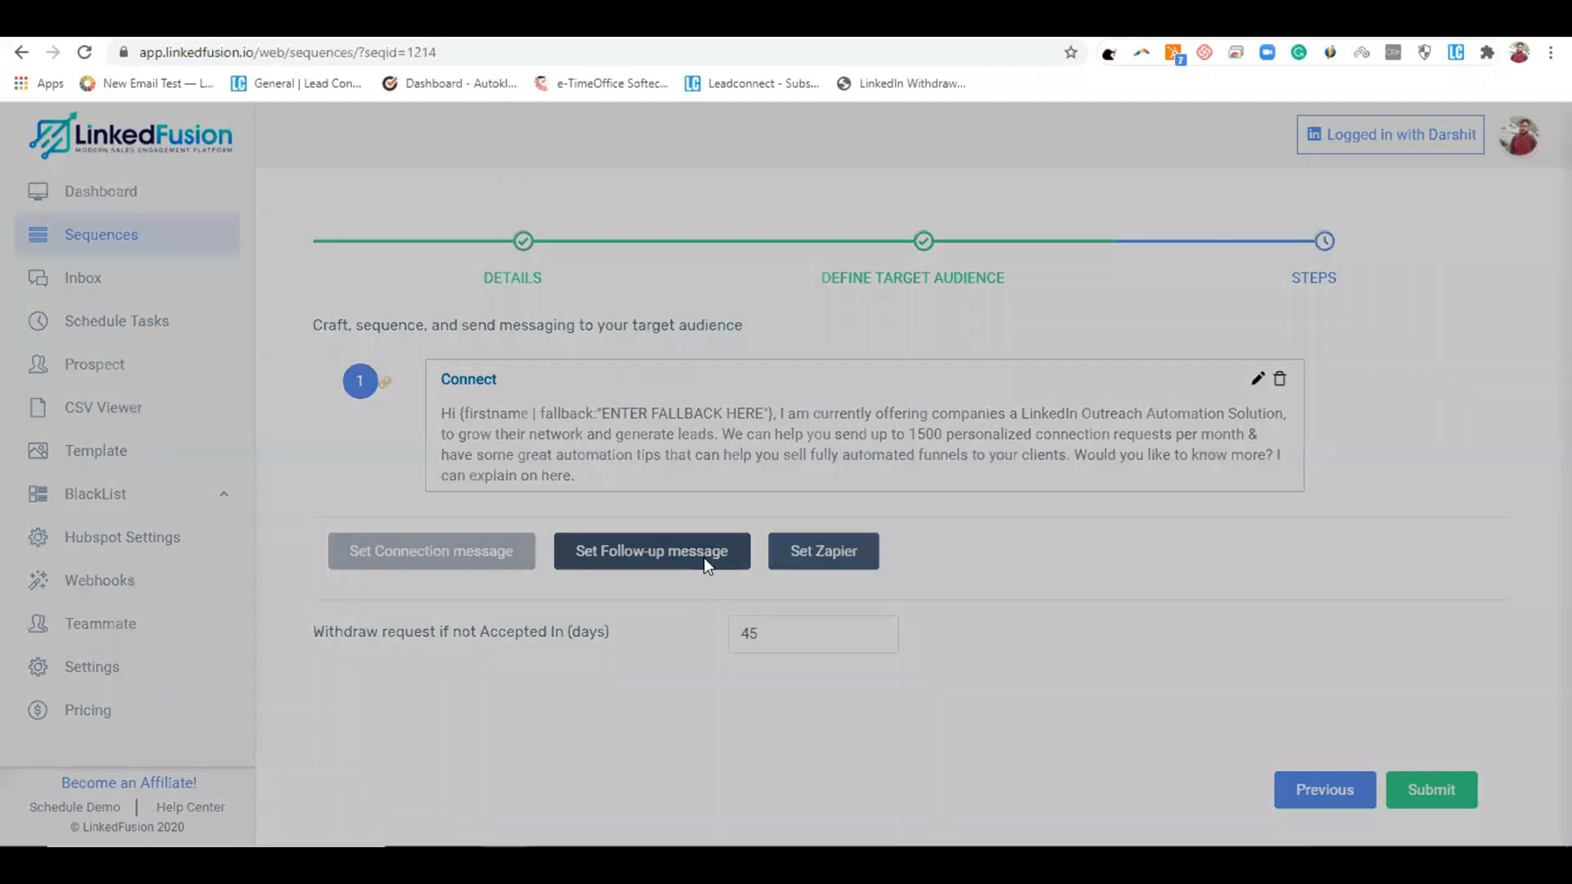
pyautogui.click(616, 256)
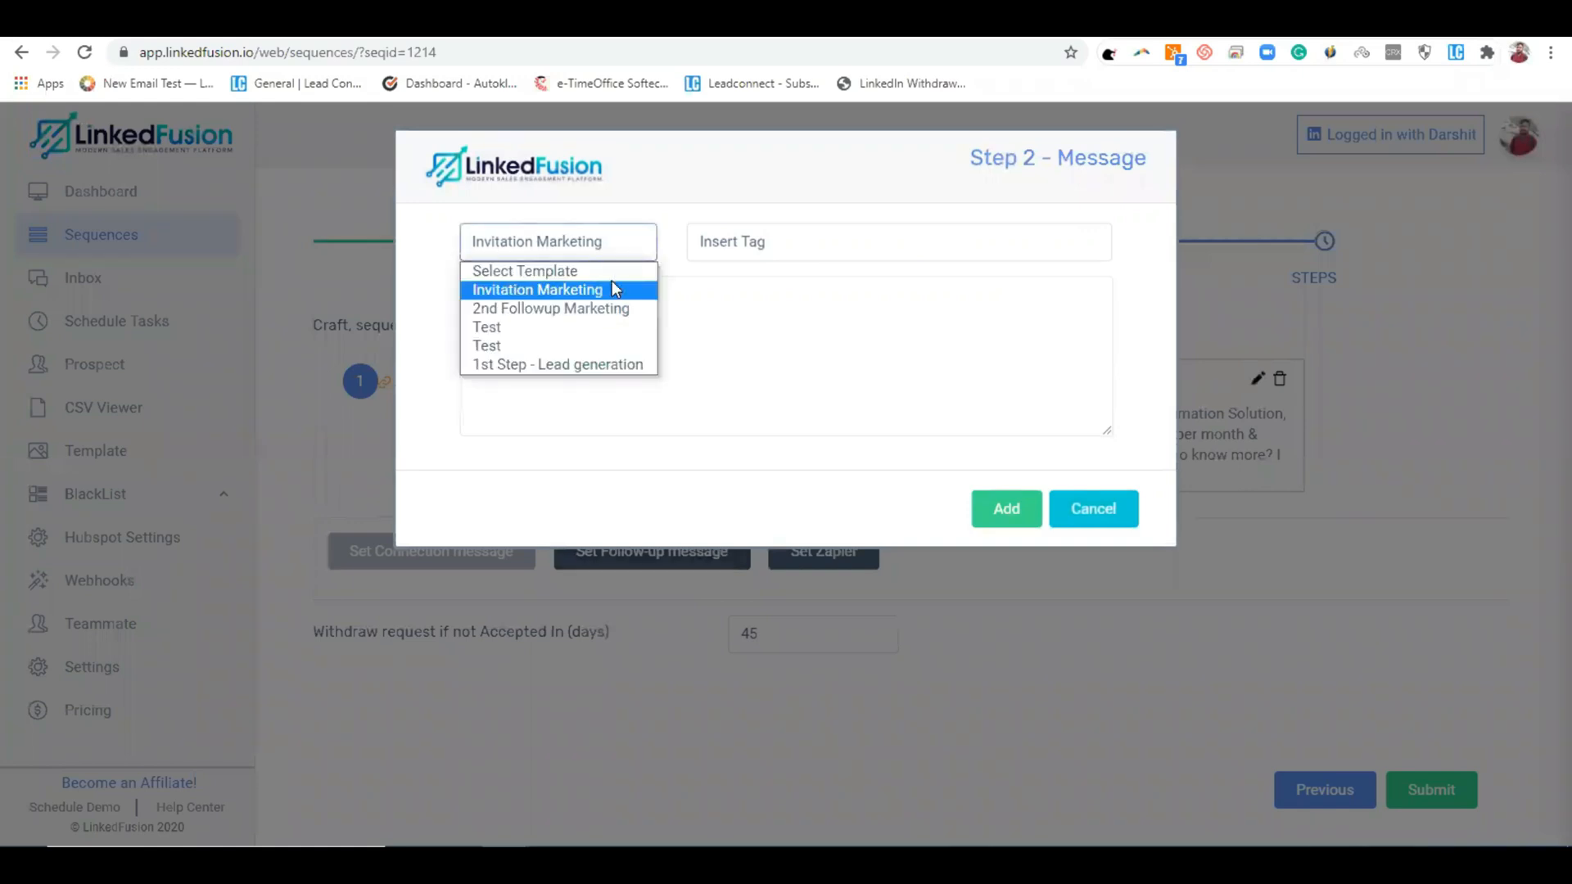
pyautogui.click(607, 291)
pyautogui.rightClick(598, 250)
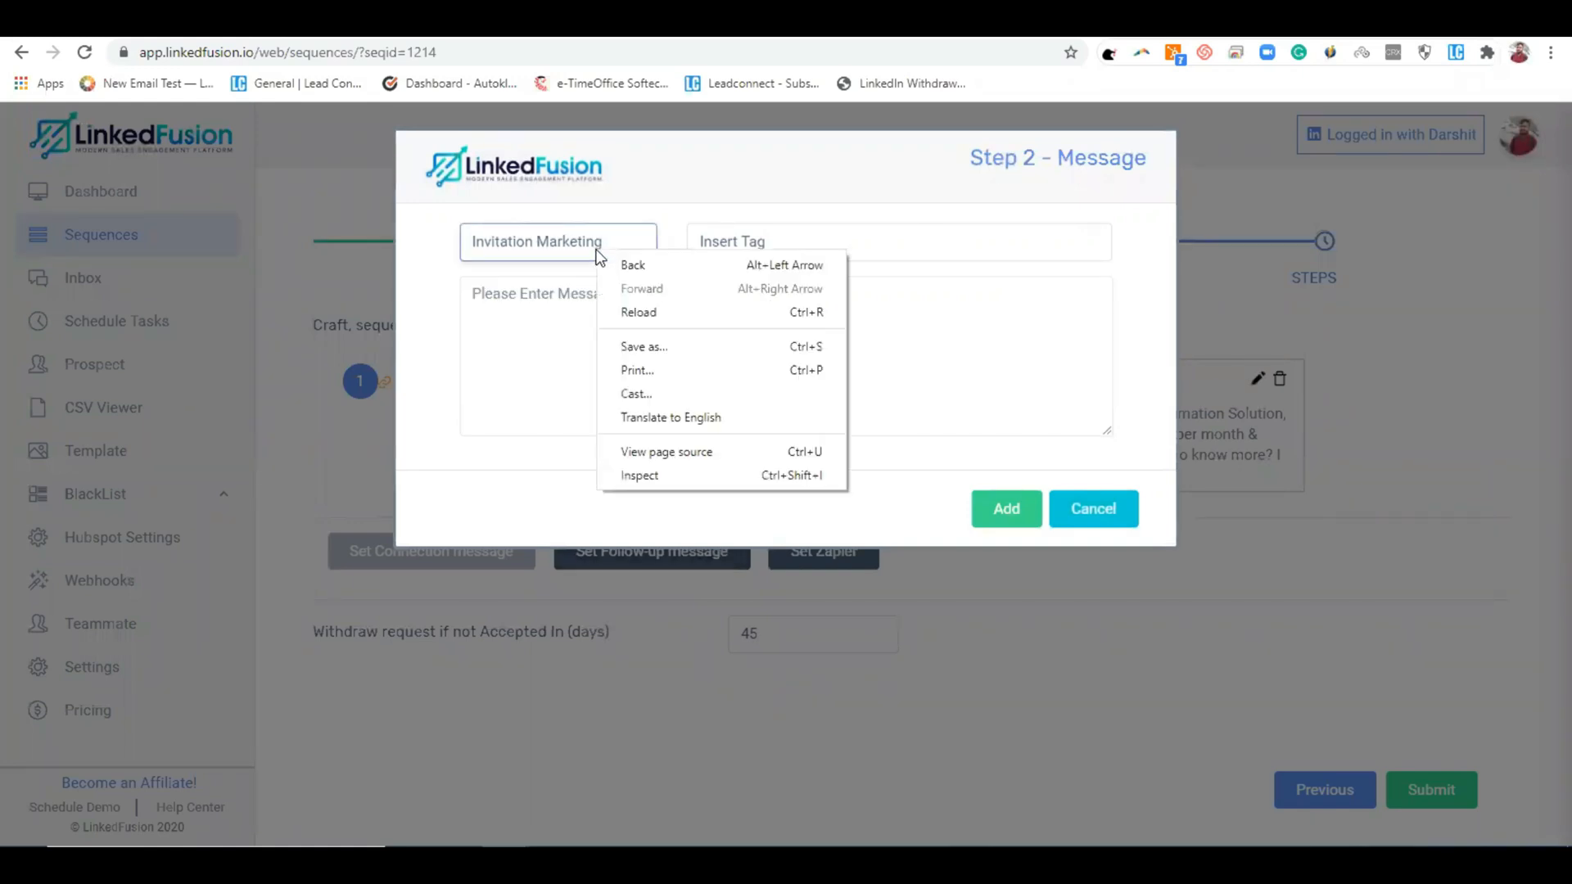
pyautogui.click(559, 246)
pyautogui.click(554, 306)
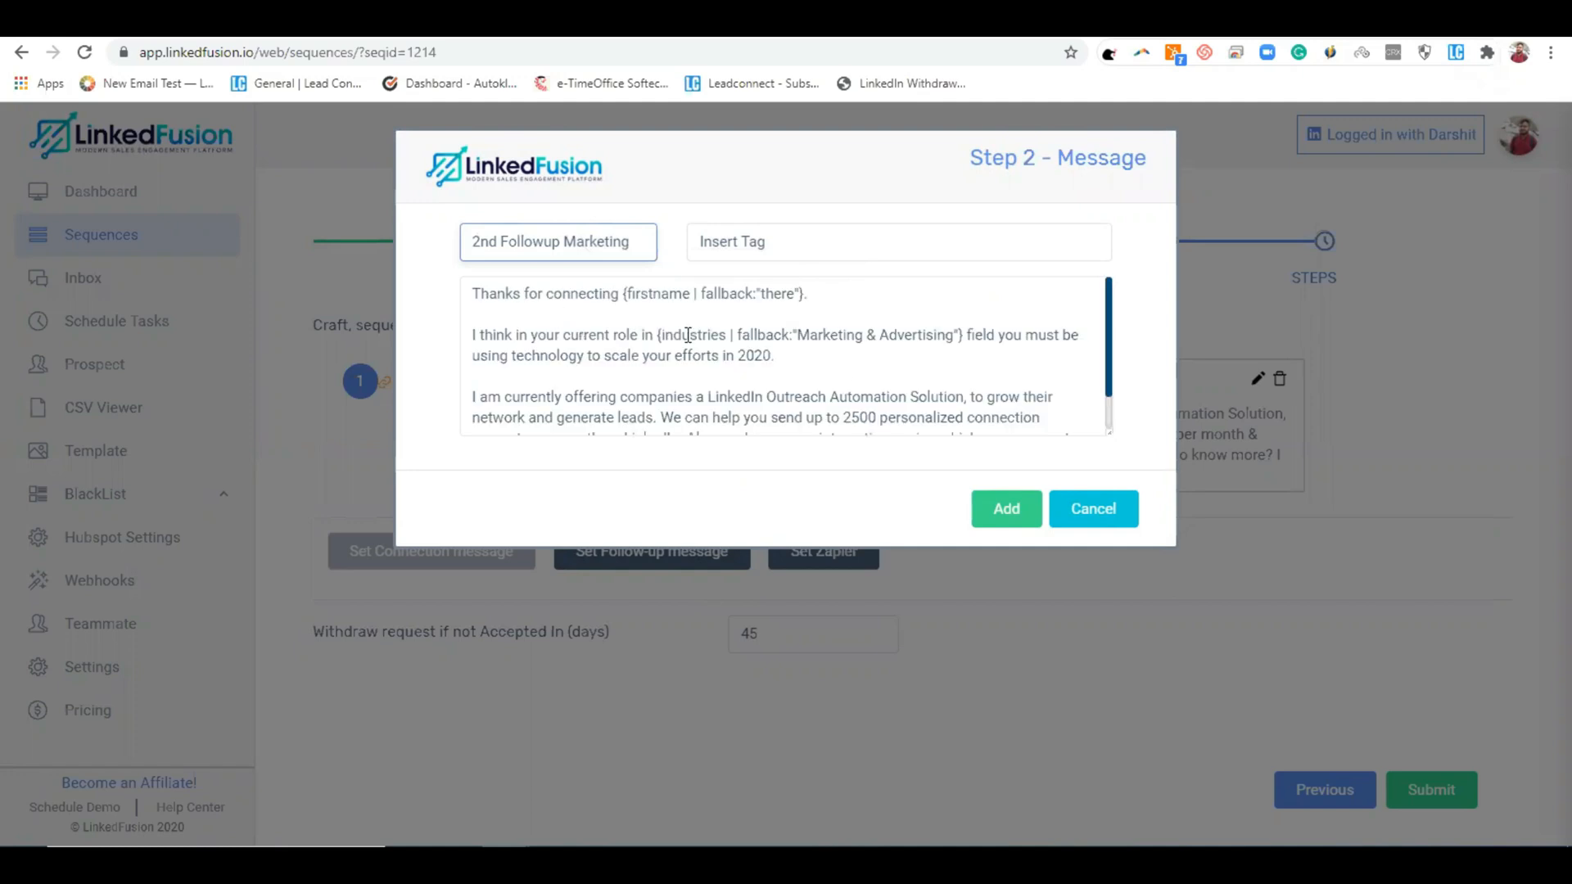
pyautogui.click(1017, 510)
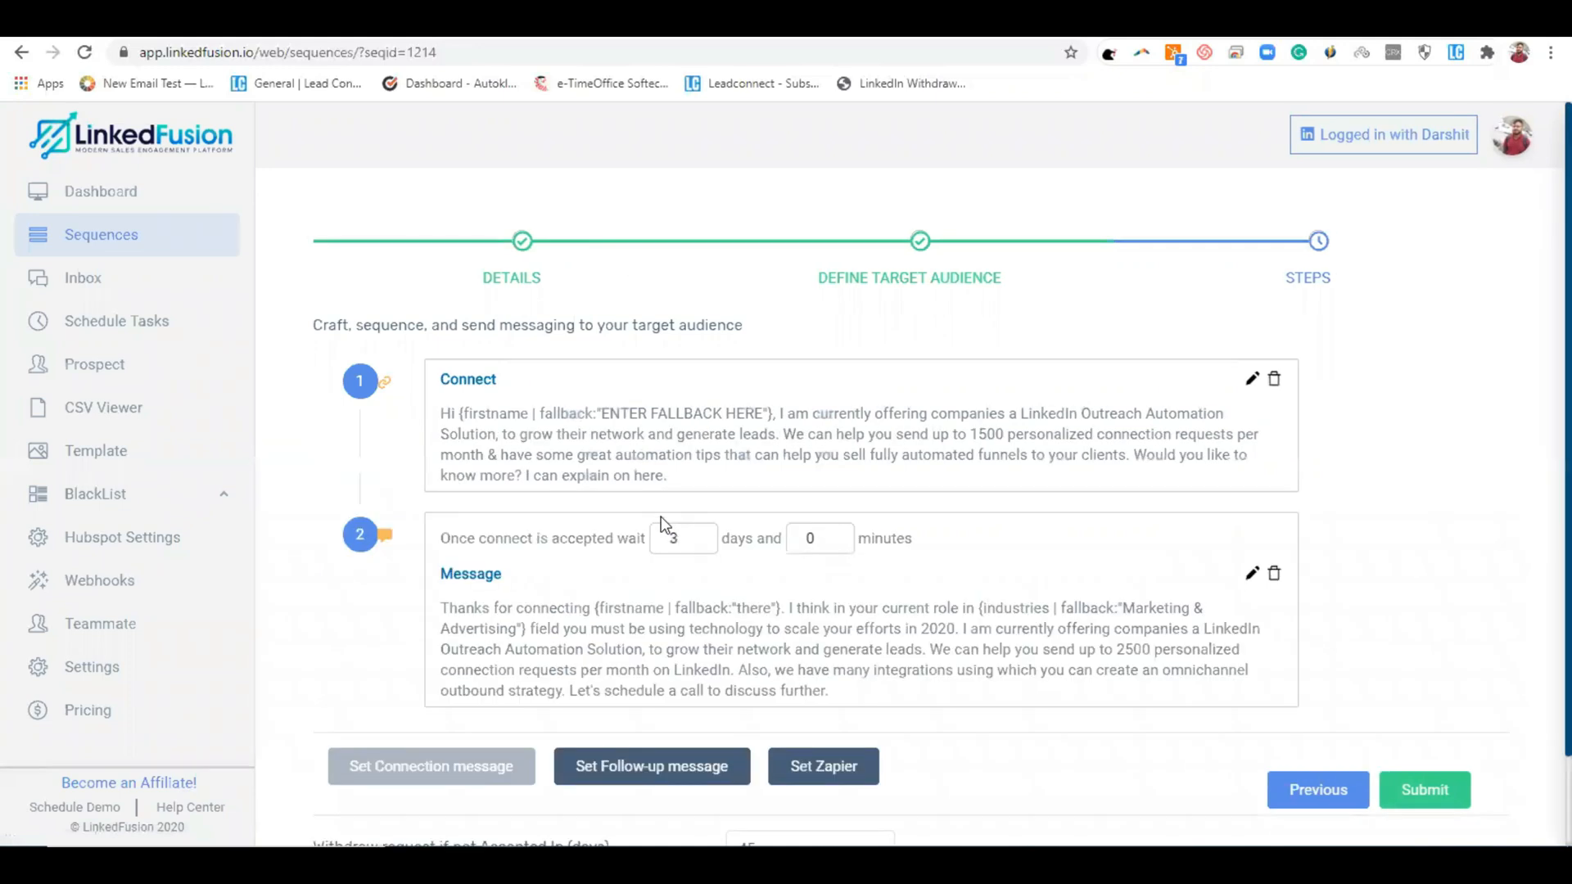
# Set the follow-up message's wait after an accepted connection to 0 days and 10 minutes
pyautogui.doubleClick(660, 542)
pyautogui.write('0')
pyautogui.press('Tab')
pyautogui.write('10')
pyautogui.click(737, 592)
pyautogui.scroll(-1, 811, 610)
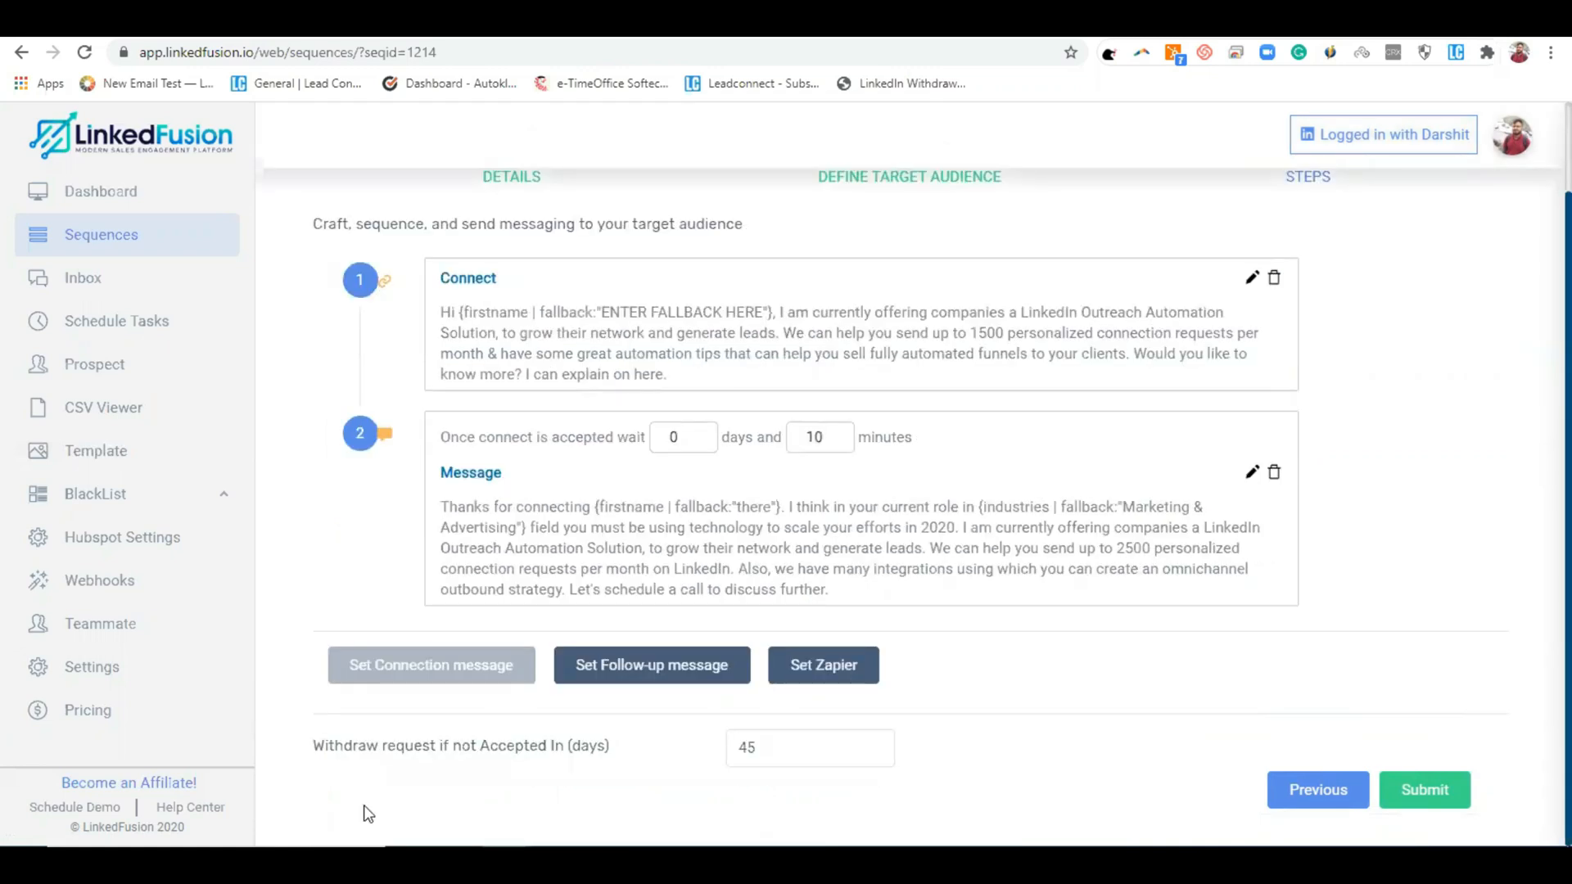
# Set connection requests to be withdrawn if not accepted in 7 days and submit the sequence
pyautogui.doubleClick(746, 746)
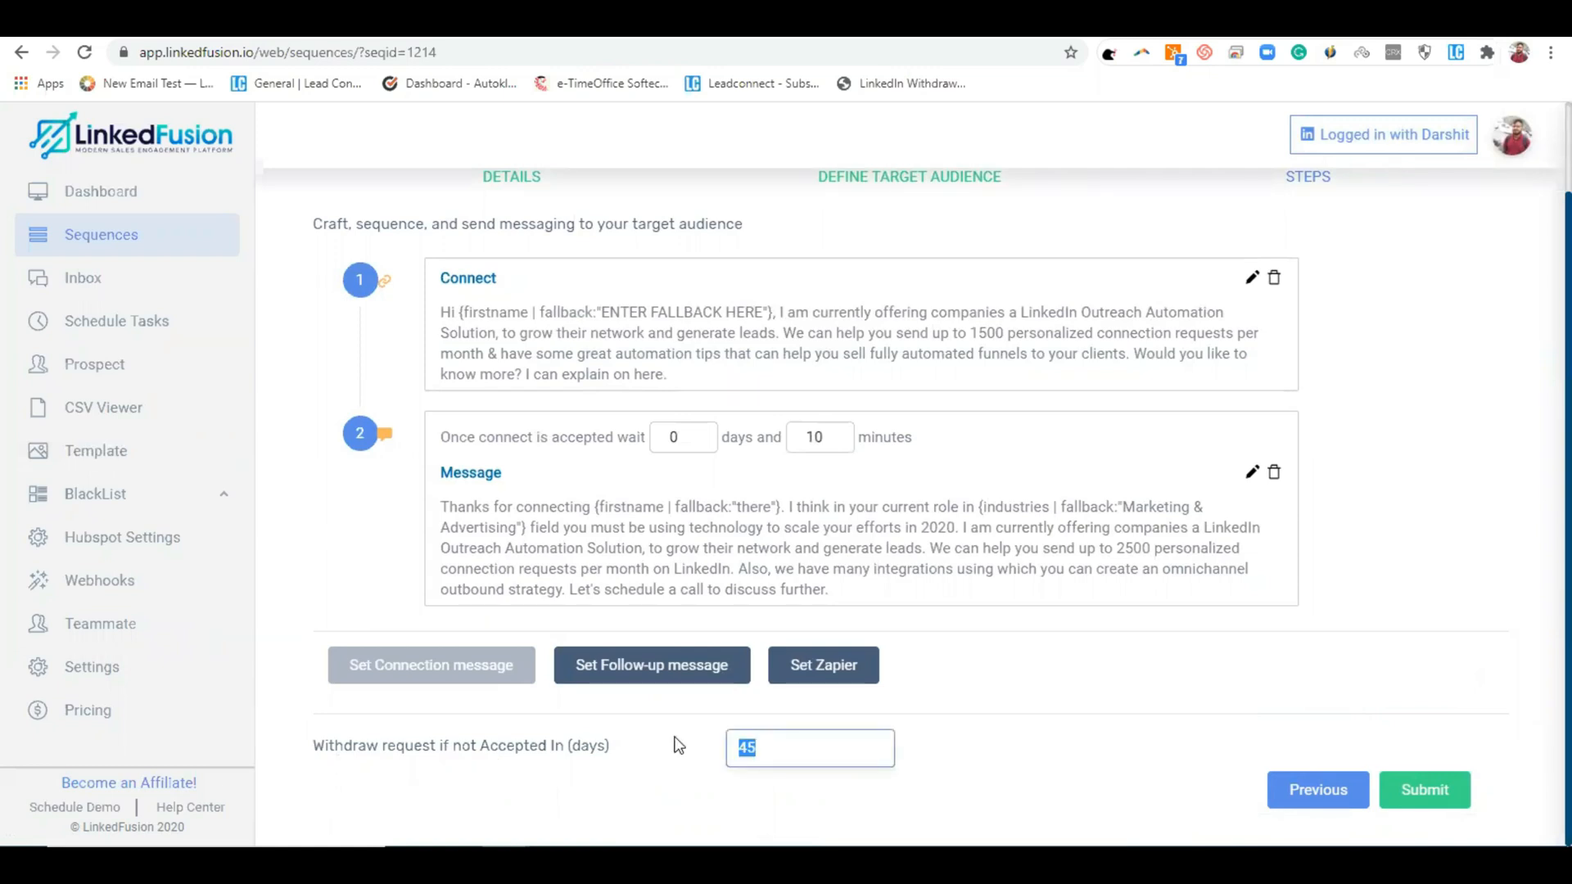
pyautogui.write('7')
pyautogui.click(689, 778)
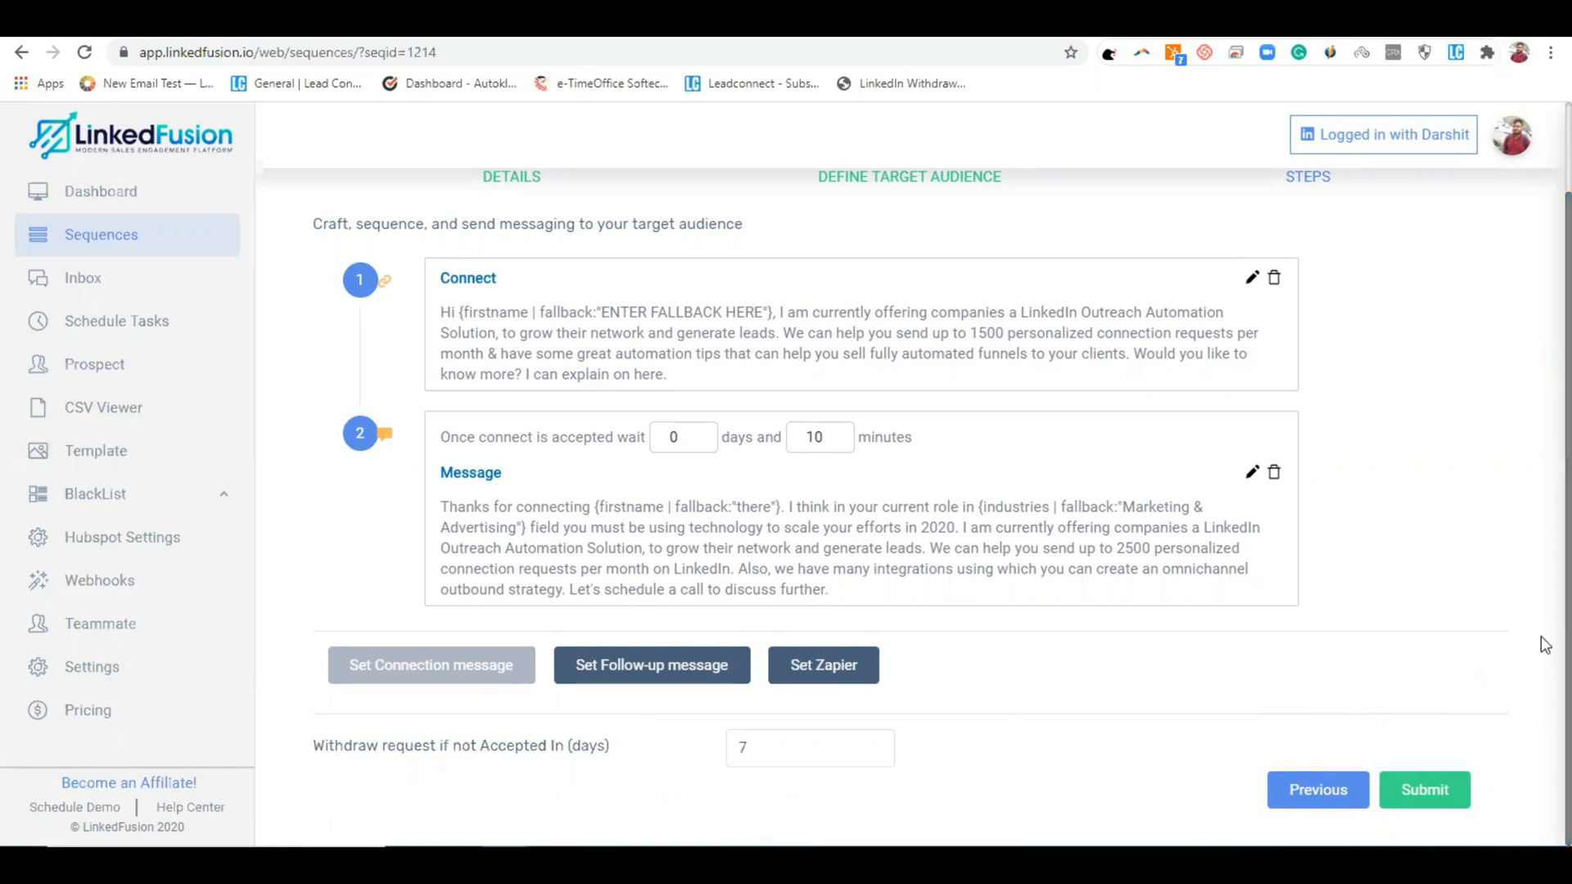
pyautogui.click(1454, 788)
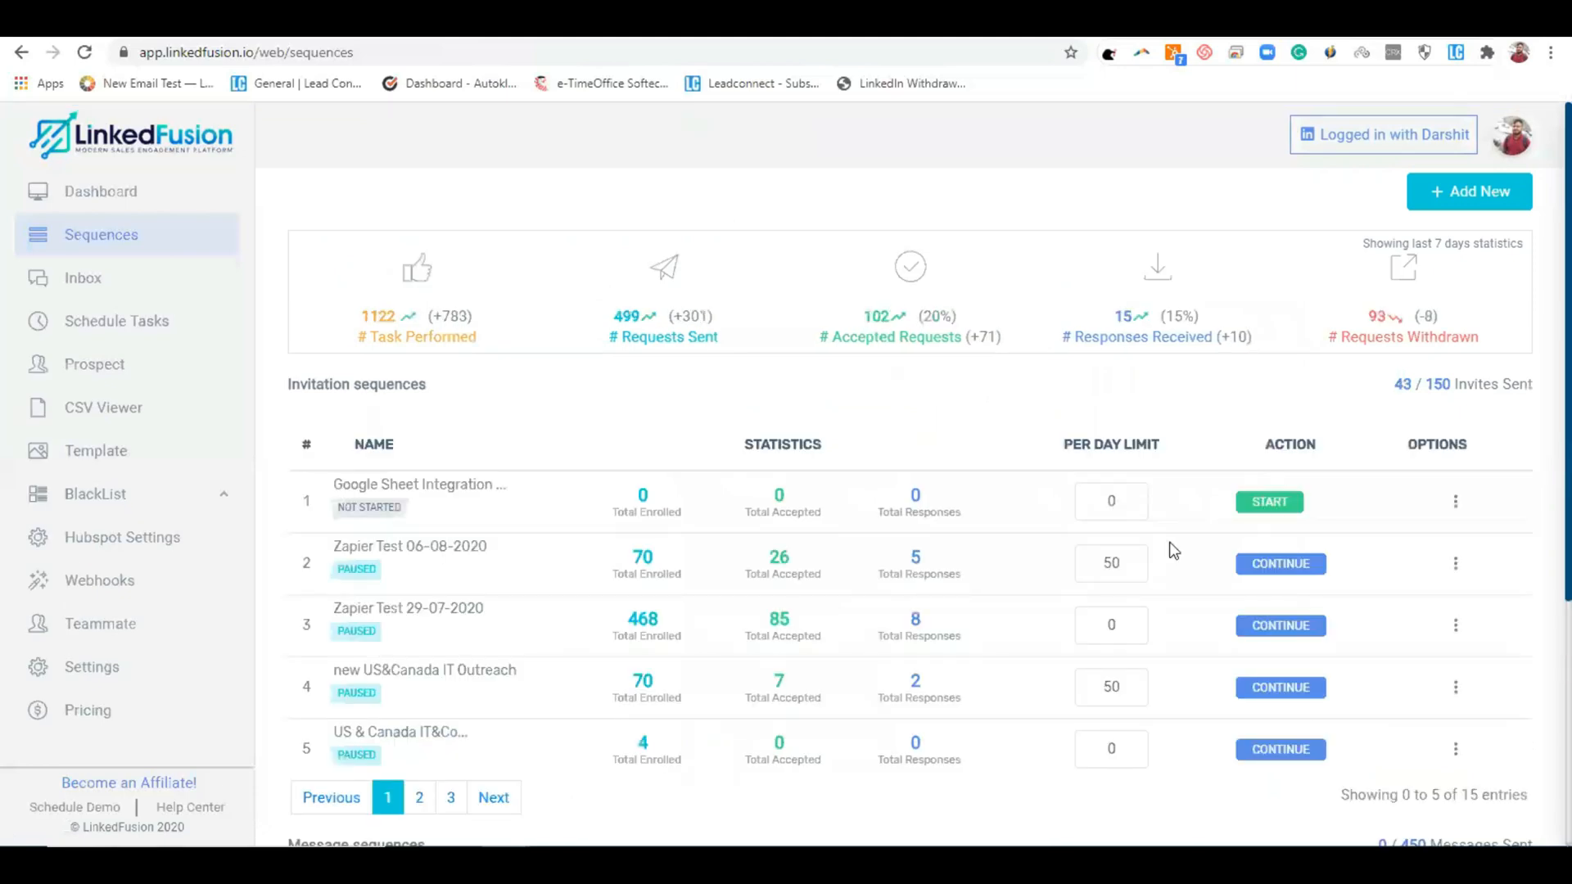
# Set the Google Sheet Integration sequence's per-day limit to 50 and start the sequence
pyautogui.doubleClick(1130, 501)
pyautogui.write('50')
pyautogui.click(1172, 512)
pyautogui.click(1261, 503)
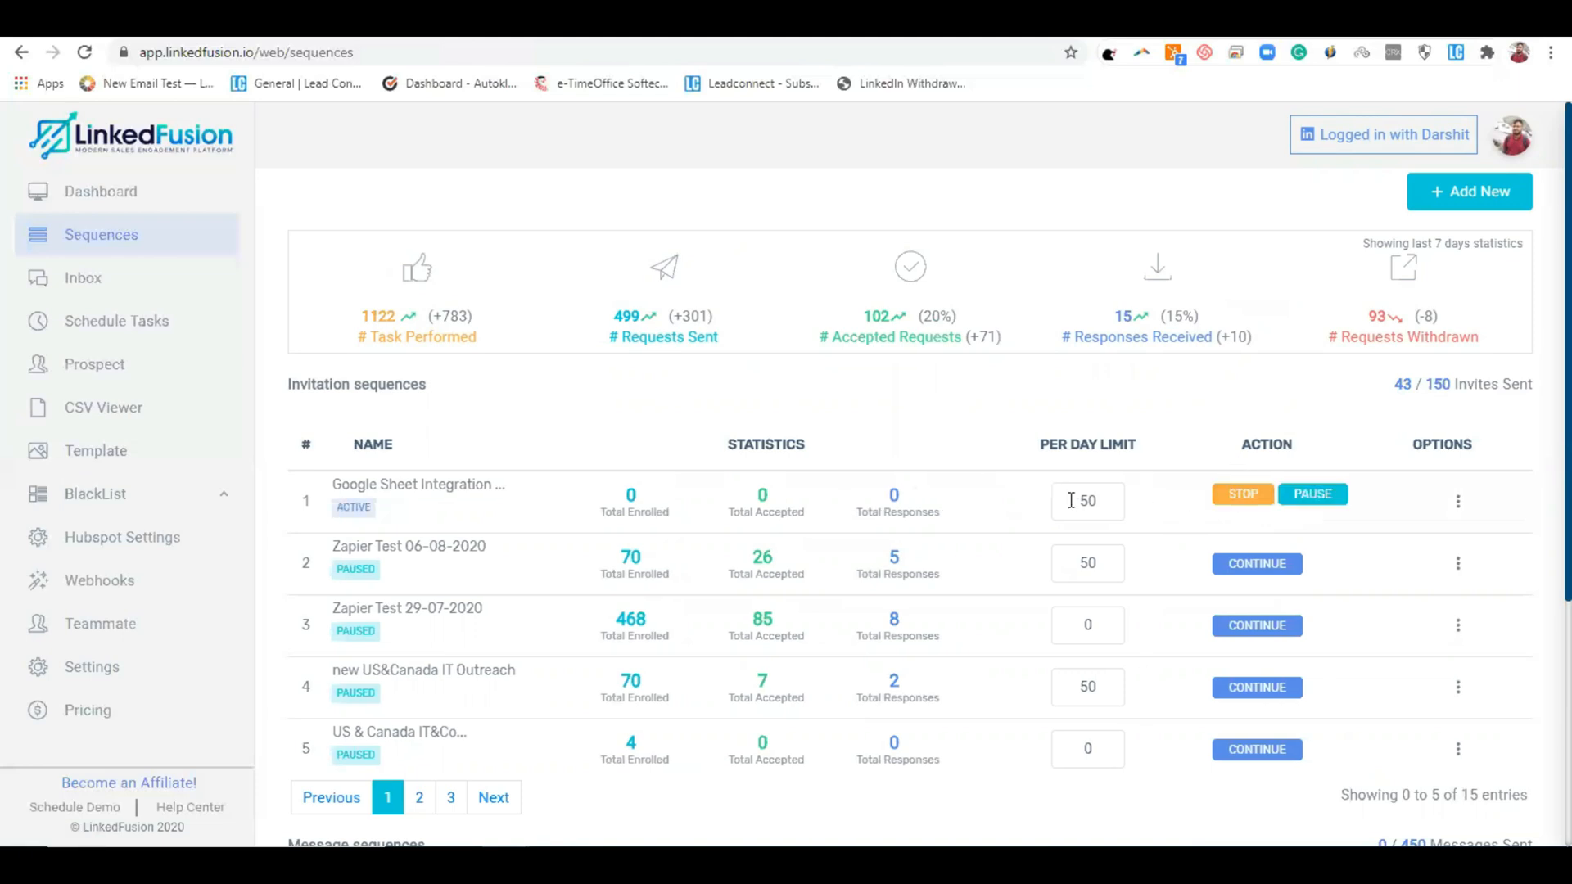
# Switch to the LF Google Sheet Test Integration spreadsheet and select cell A2 under the LinkedIn Profile URLs header
pyautogui.click(688, 20)
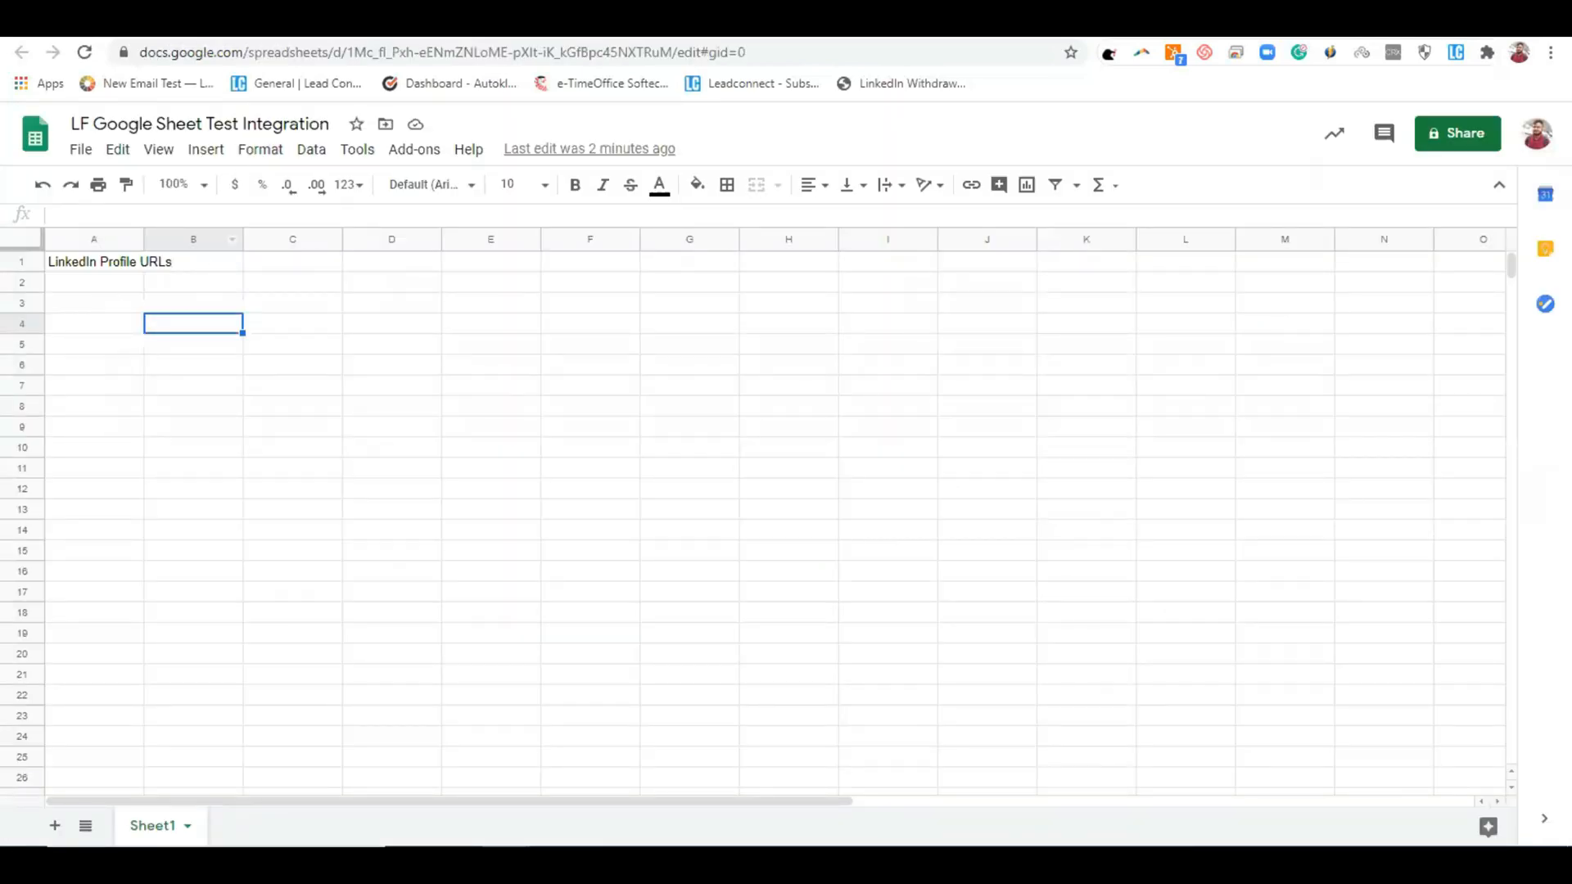
pyautogui.click(343, 19)
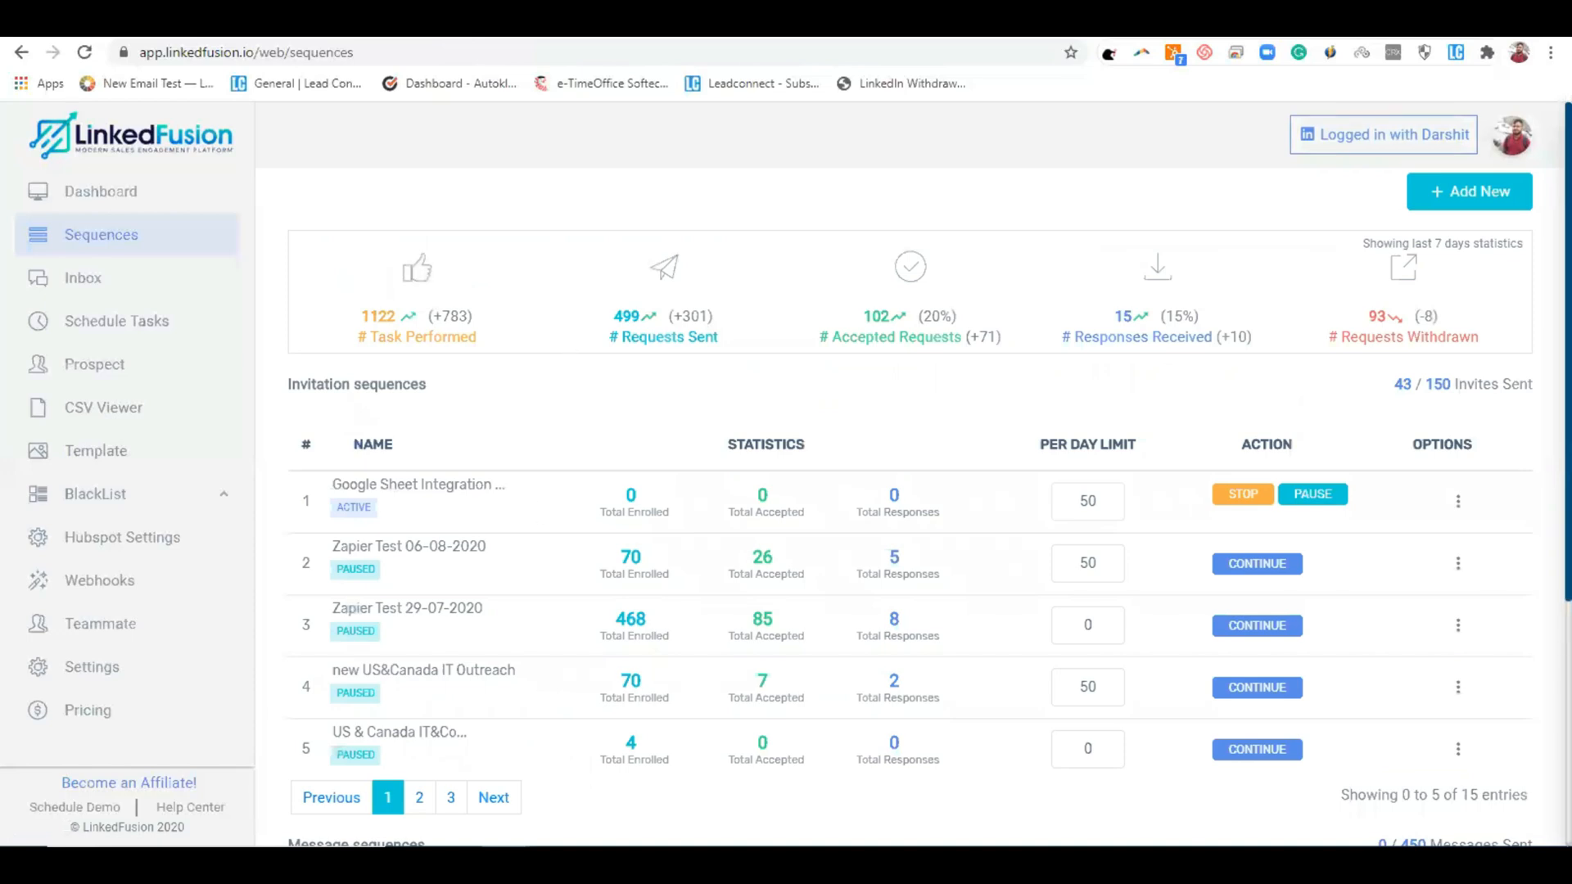
pyautogui.click(622, 20)
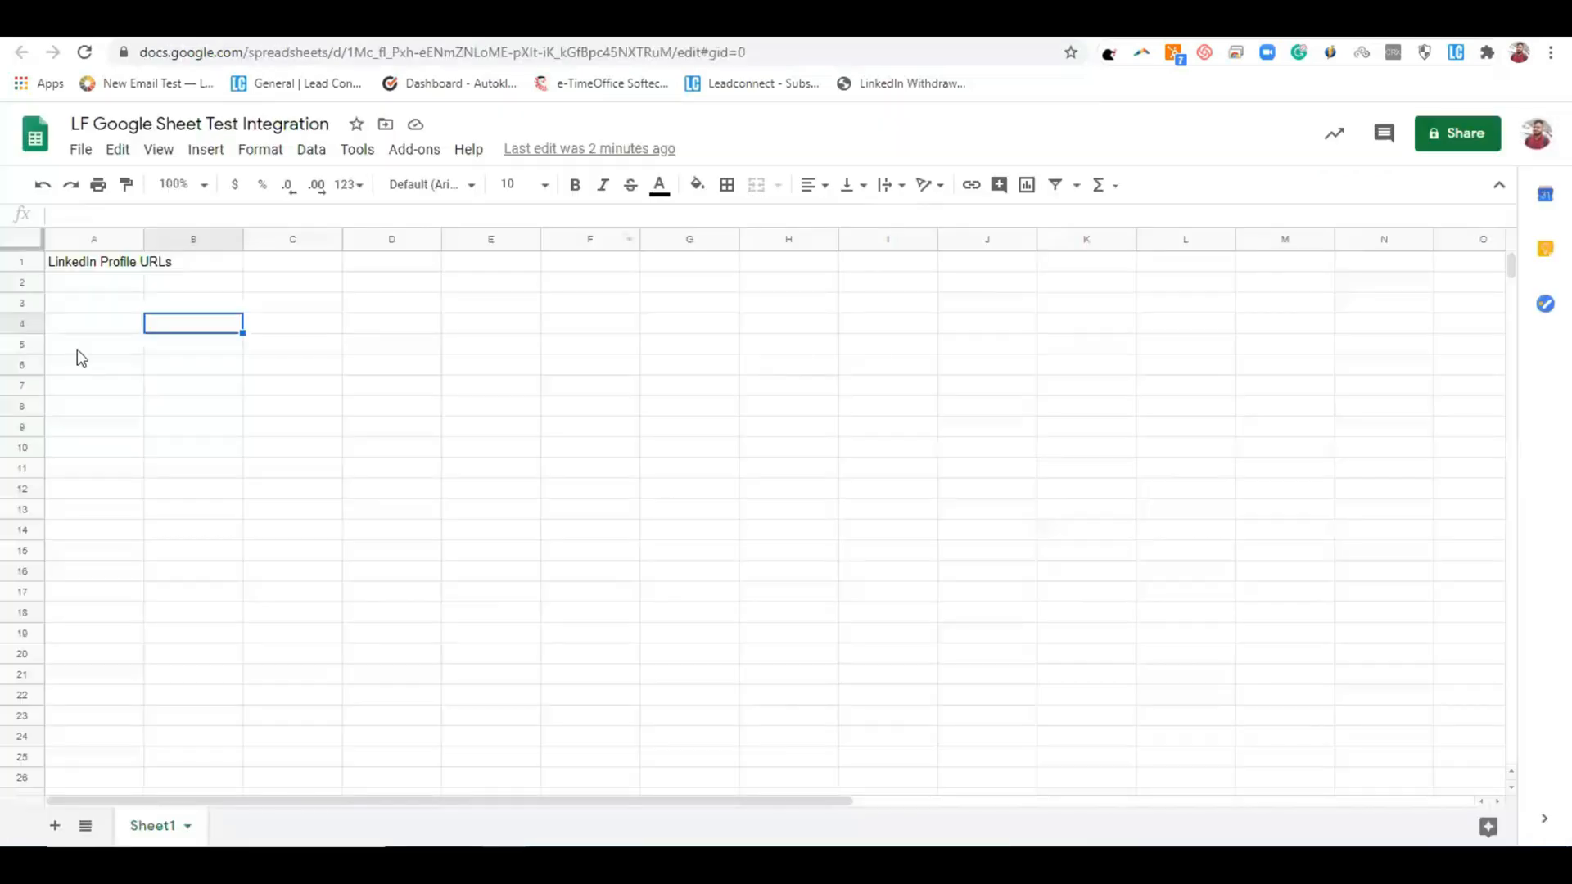
pyautogui.click(100, 283)
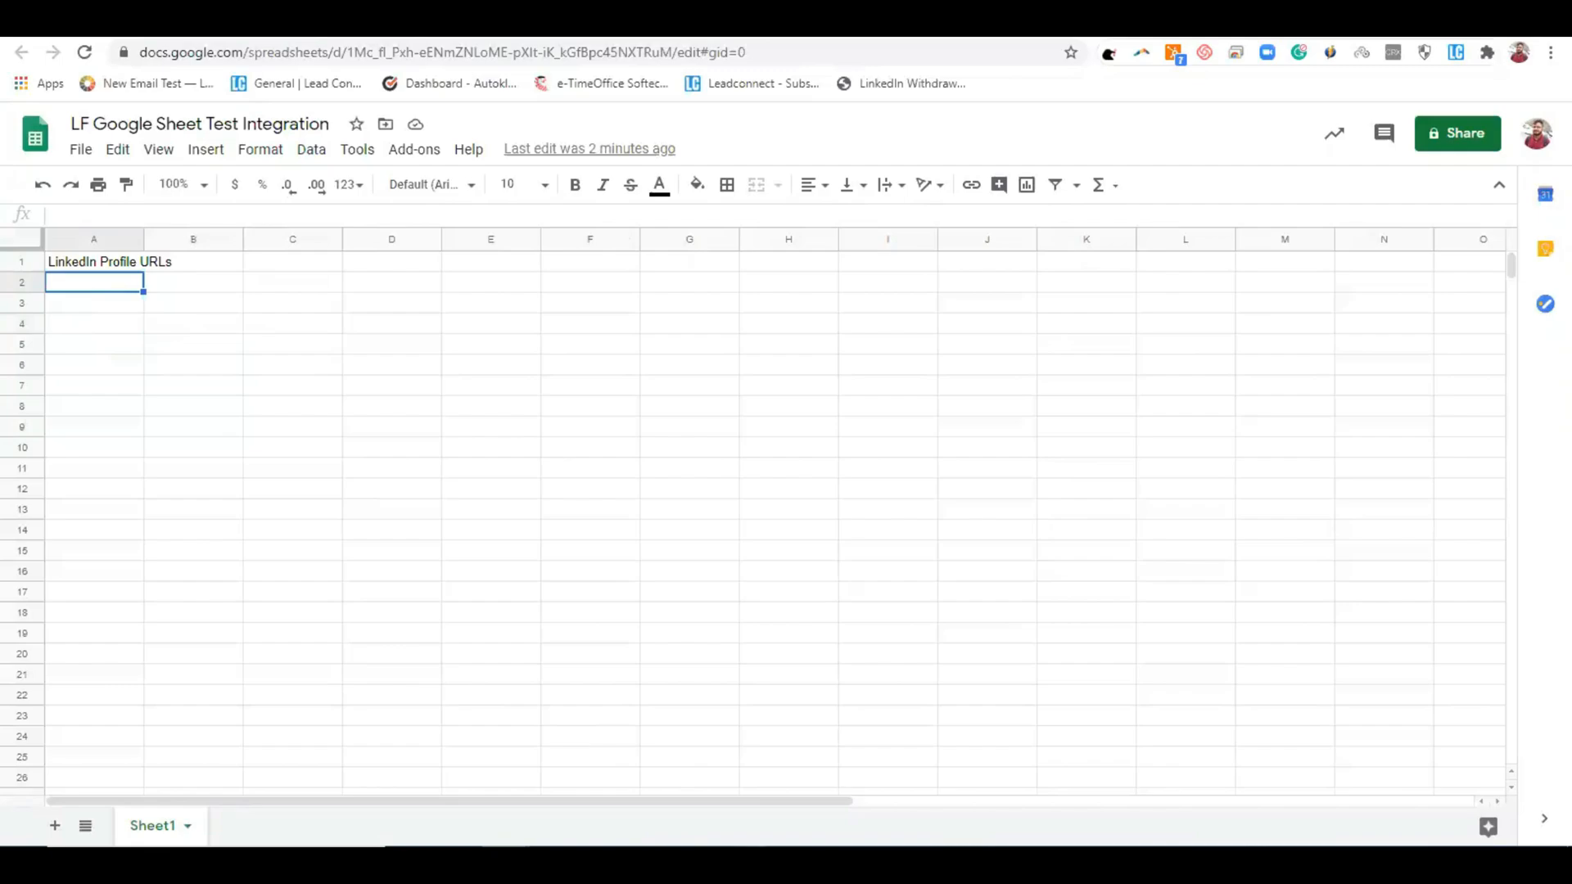
# Switch to the Excel list of LinkedIn profiles and copy the first 100 URLs, cells A1 to A100
pyautogui.click(515, 865)
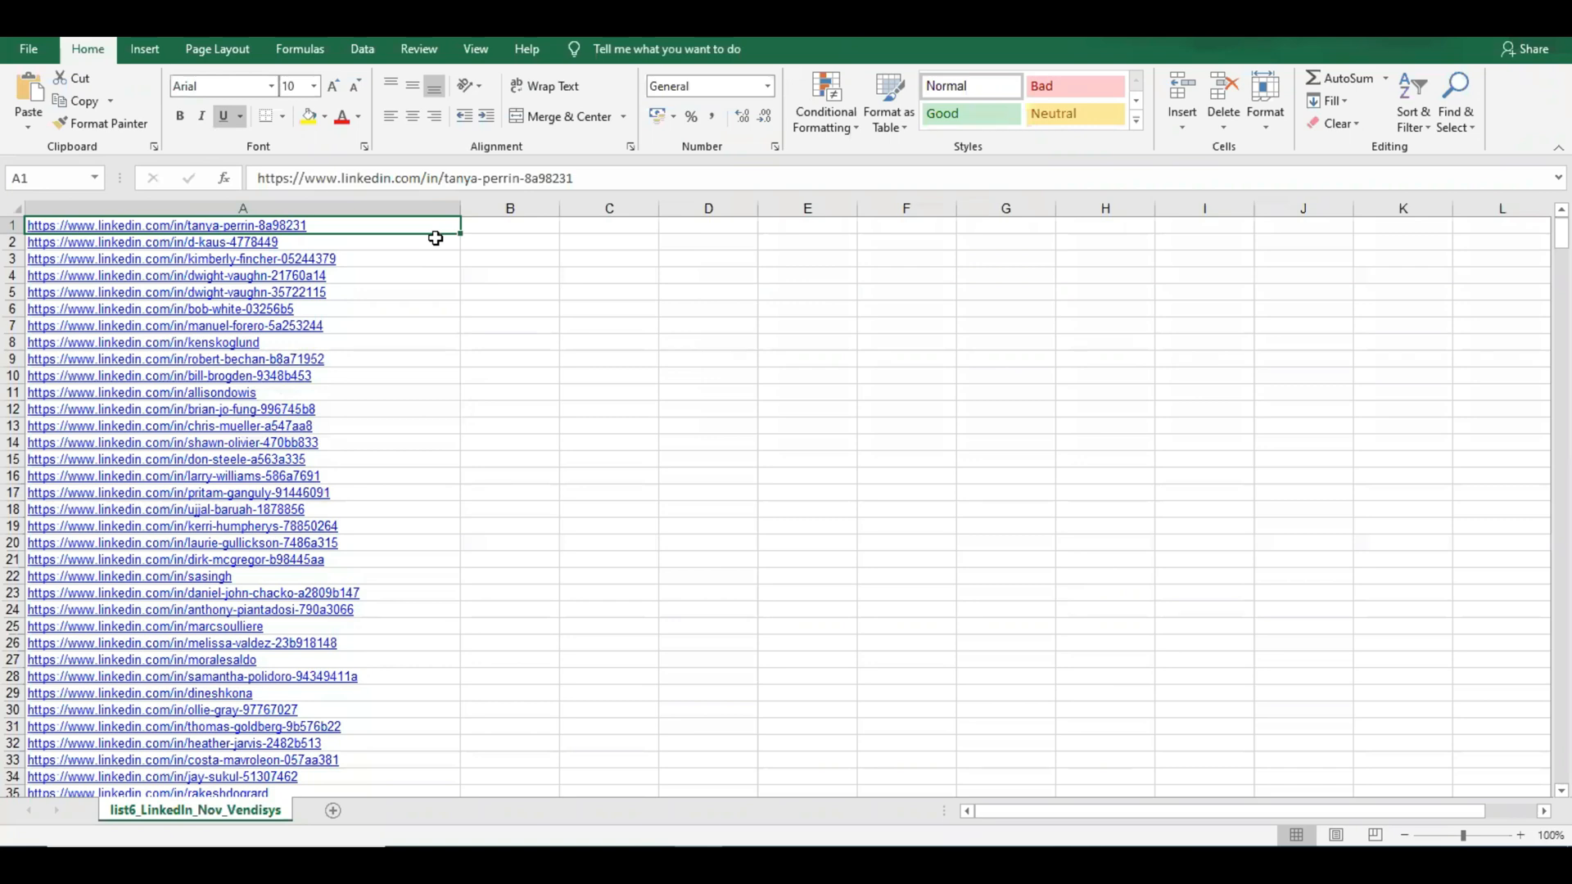
pyautogui.moveTo(436, 237); pyautogui.dragTo(459, 793)
pyautogui.hotkey('shift', 'Down')
pyautogui.hotkey('shift', 'Down')
pyautogui.hotkey('shift', 'Down')
pyautogui.hotkey('shift', 'Down')
pyautogui.hotkey('shift', 'Down')
pyautogui.hotkey('shift', 'Down')
pyautogui.hotkey('shift', 'Down')
pyautogui.hotkey('shift', 'Down')
pyautogui.hotkey('shift', 'Down')
pyautogui.hotkey('shift', 'Down')
pyautogui.hotkey('shift', 'Down')
pyautogui.hotkey('shift', 'Down')
pyautogui.hotkey('shift', 'Down')
pyautogui.hotkey('shift', 'Down')
pyautogui.hotkey('shift', 'Down')
pyautogui.hotkey('shift', 'Down')
pyautogui.hotkey('shift', 'Down')
pyautogui.hotkey('shift', 'Down')
pyautogui.hotkey('shift', 'Down')
pyautogui.hotkey('shift', 'Down')
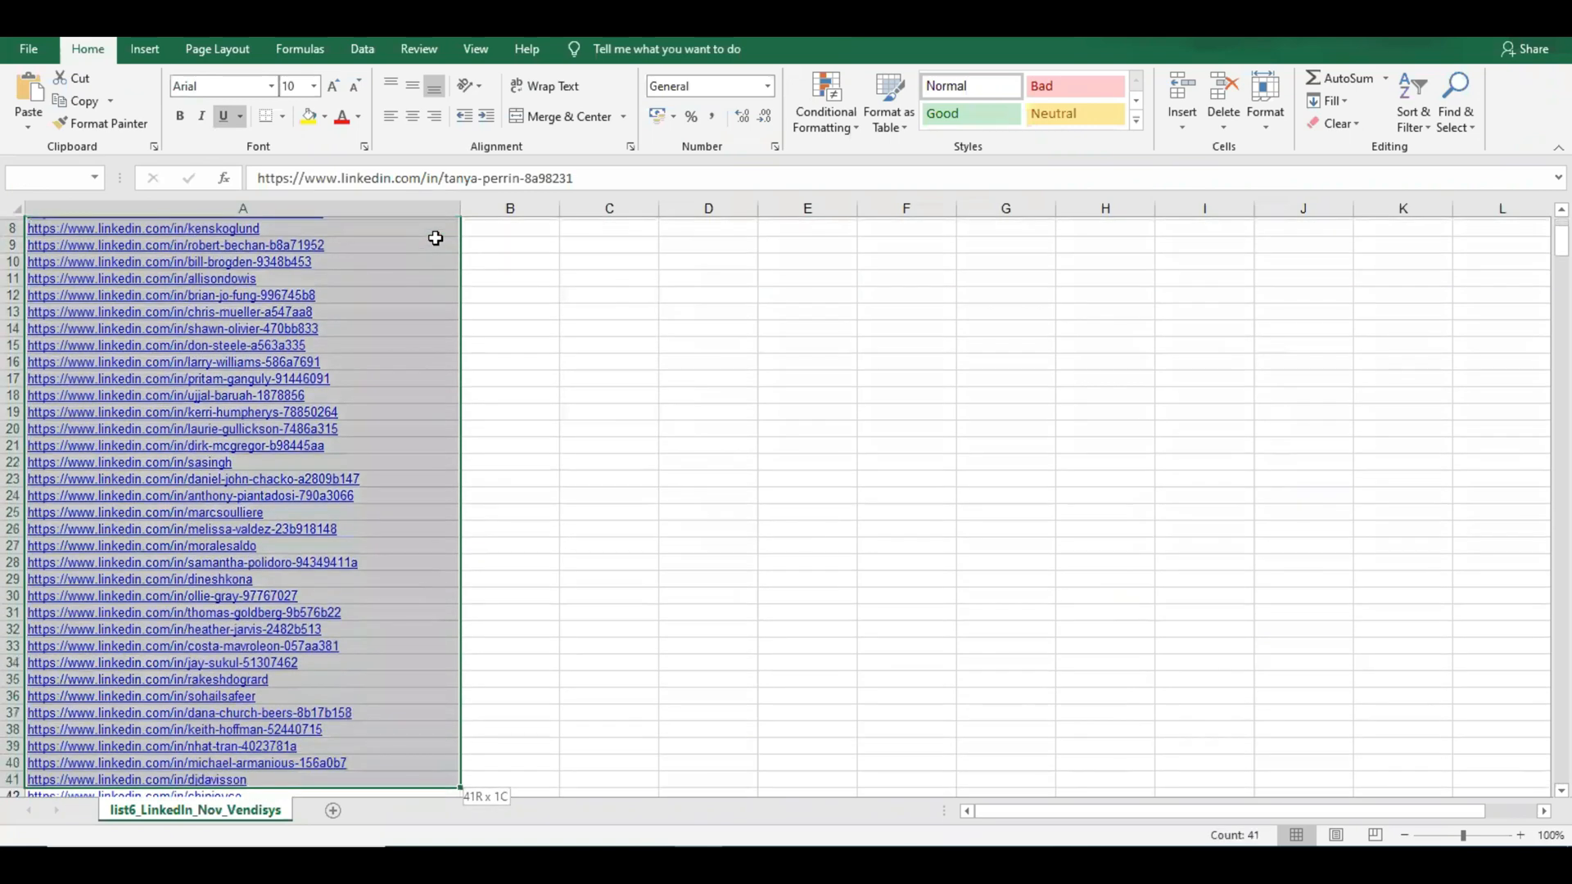
pyautogui.hotkey('shift', 'Down')
pyautogui.hotkey('shift', 'Down')
pyautogui.hotkey('shift', 'Down')
pyautogui.hotkey('shift', 'Down')
pyautogui.hotkey('shift', 'Down')
pyautogui.hotkey('shift', 'Down')
pyautogui.hotkey('shift', 'Down')
pyautogui.hotkey('shift', 'Down')
pyautogui.hotkey('shift', 'Down')
pyautogui.hotkey('shift', 'Down')
pyautogui.hotkey('shift', 'Down')
pyautogui.hotkey('shift', 'Down')
pyautogui.hotkey('shift', 'Down')
pyautogui.hotkey('shift', 'Down')
pyautogui.hotkey('shift', 'Down')
pyautogui.hotkey('shift', 'Down')
pyautogui.hotkey('shift', 'Down')
pyautogui.hotkey('shift', 'Down')
pyautogui.hotkey('shift', 'Down')
pyautogui.hotkey('shift', 'Down')
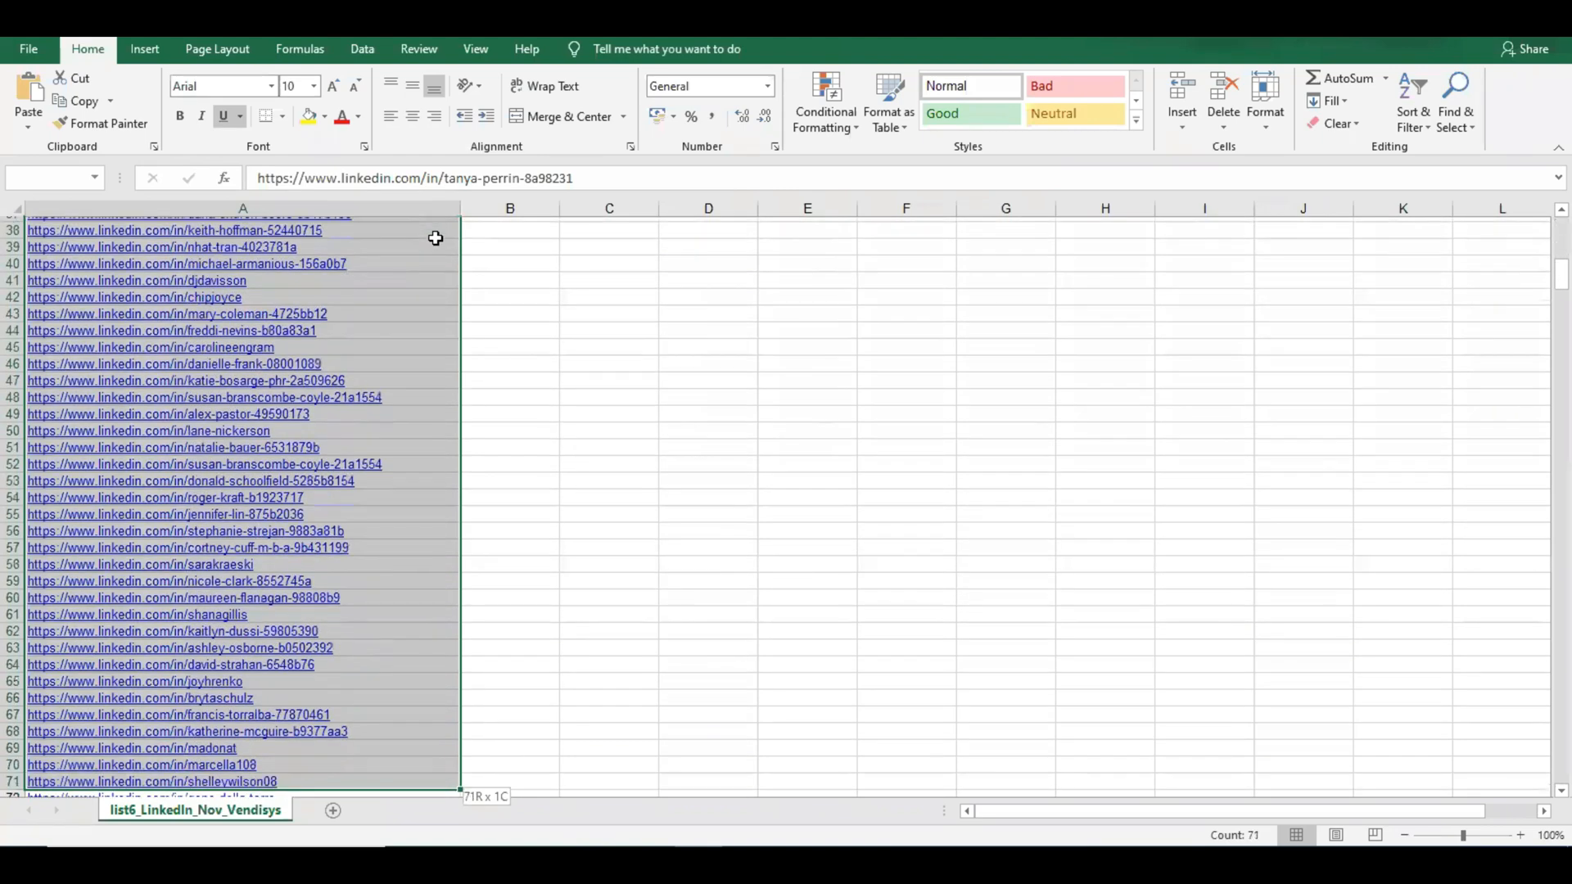
pyautogui.hotkey('shift', 'Down')
pyautogui.hotkey('shift', 'Down')
pyautogui.hotkey('shift', 'Down')
pyautogui.hotkey('shift', 'Down')
pyautogui.hotkey('shift', 'Down')
pyautogui.hotkey('shift', 'Down')
pyautogui.hotkey('shift', 'Down')
pyautogui.hotkey('shift', 'Down')
pyautogui.hotkey('shift', 'Down')
pyautogui.hotkey('shift', 'Down')
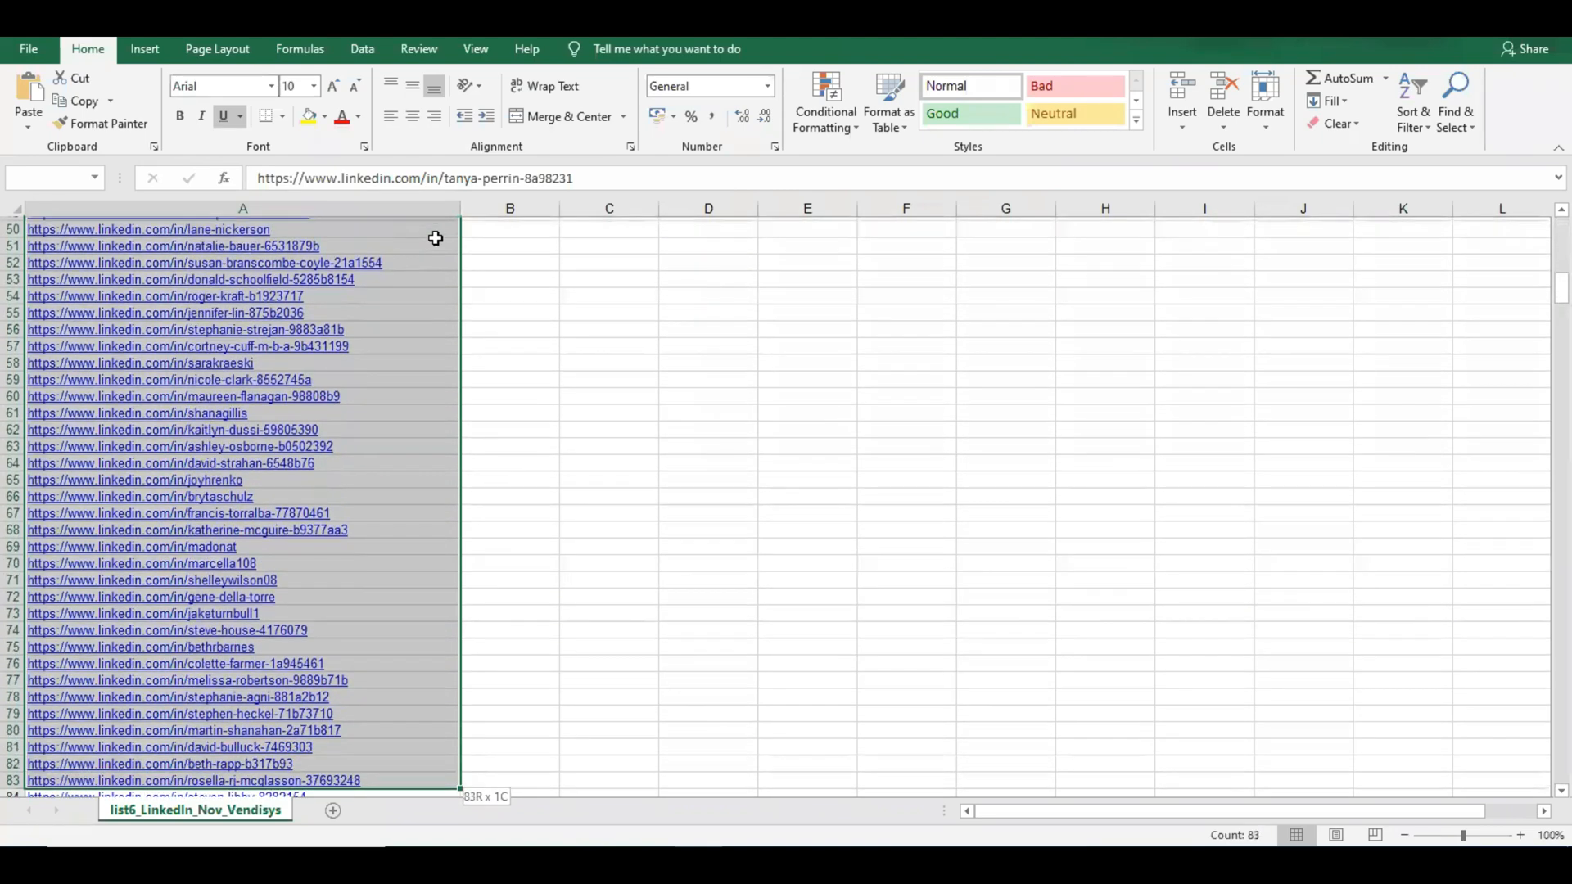
pyautogui.hotkey('shift', 'Down')
pyautogui.hotkey('shift', 'Down')
pyautogui.hotkey('shift', 'Down')
pyautogui.hotkey('shift', 'Down')
pyautogui.hotkey('shift', 'Down')
pyautogui.hotkey('shift', 'Down')
pyautogui.hotkey('shift', 'Down')
pyautogui.hotkey('shift', 'Down')
pyautogui.hotkey('shift', 'Down')
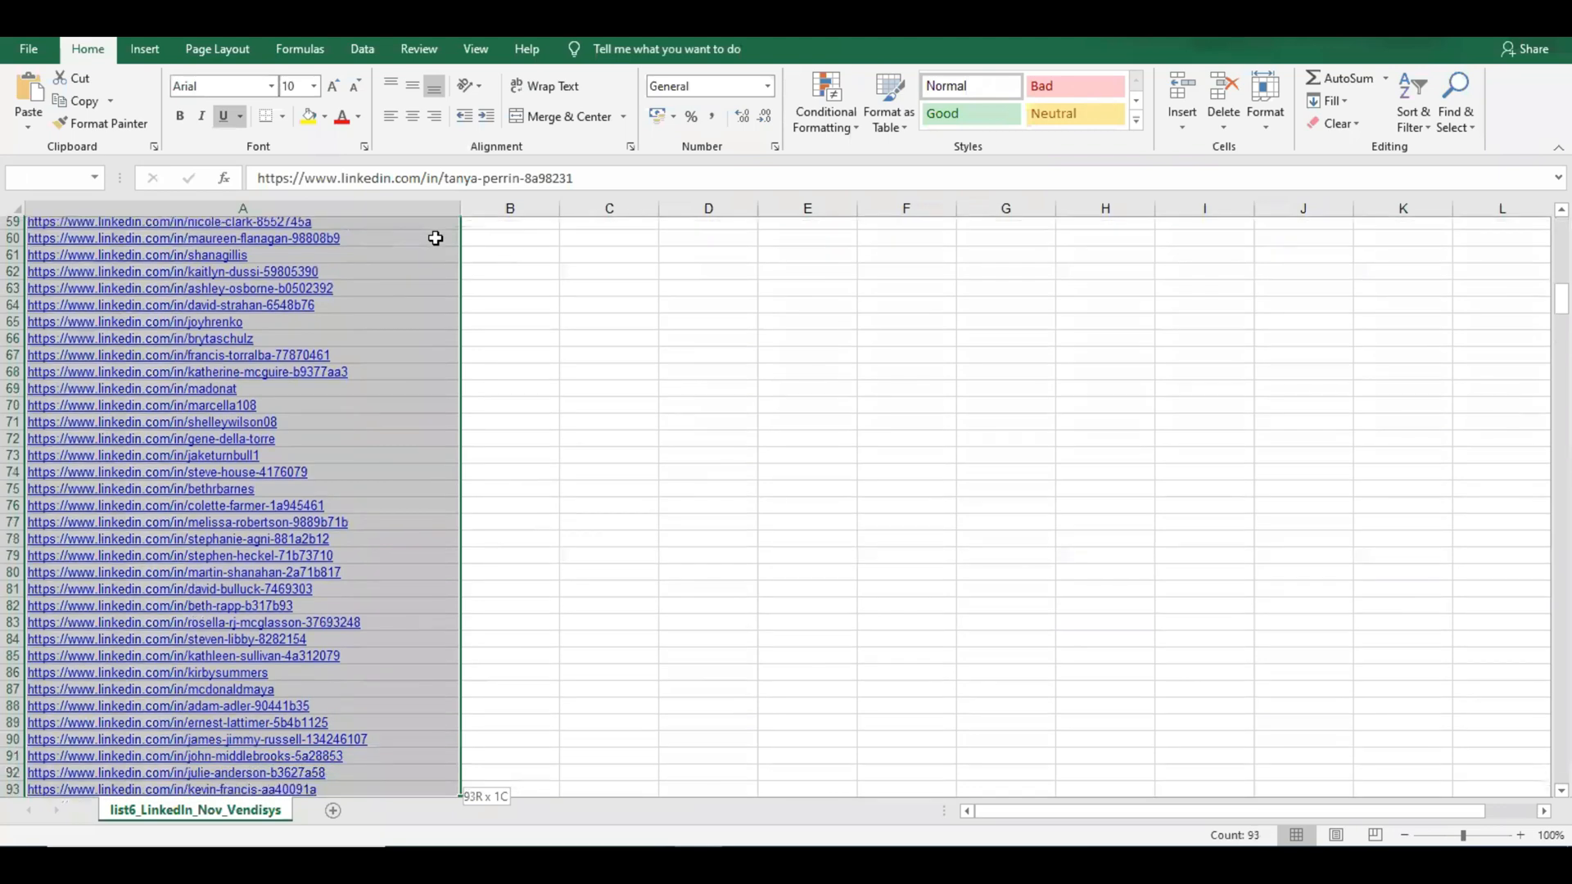
pyautogui.hotkey('shift', 'Down')
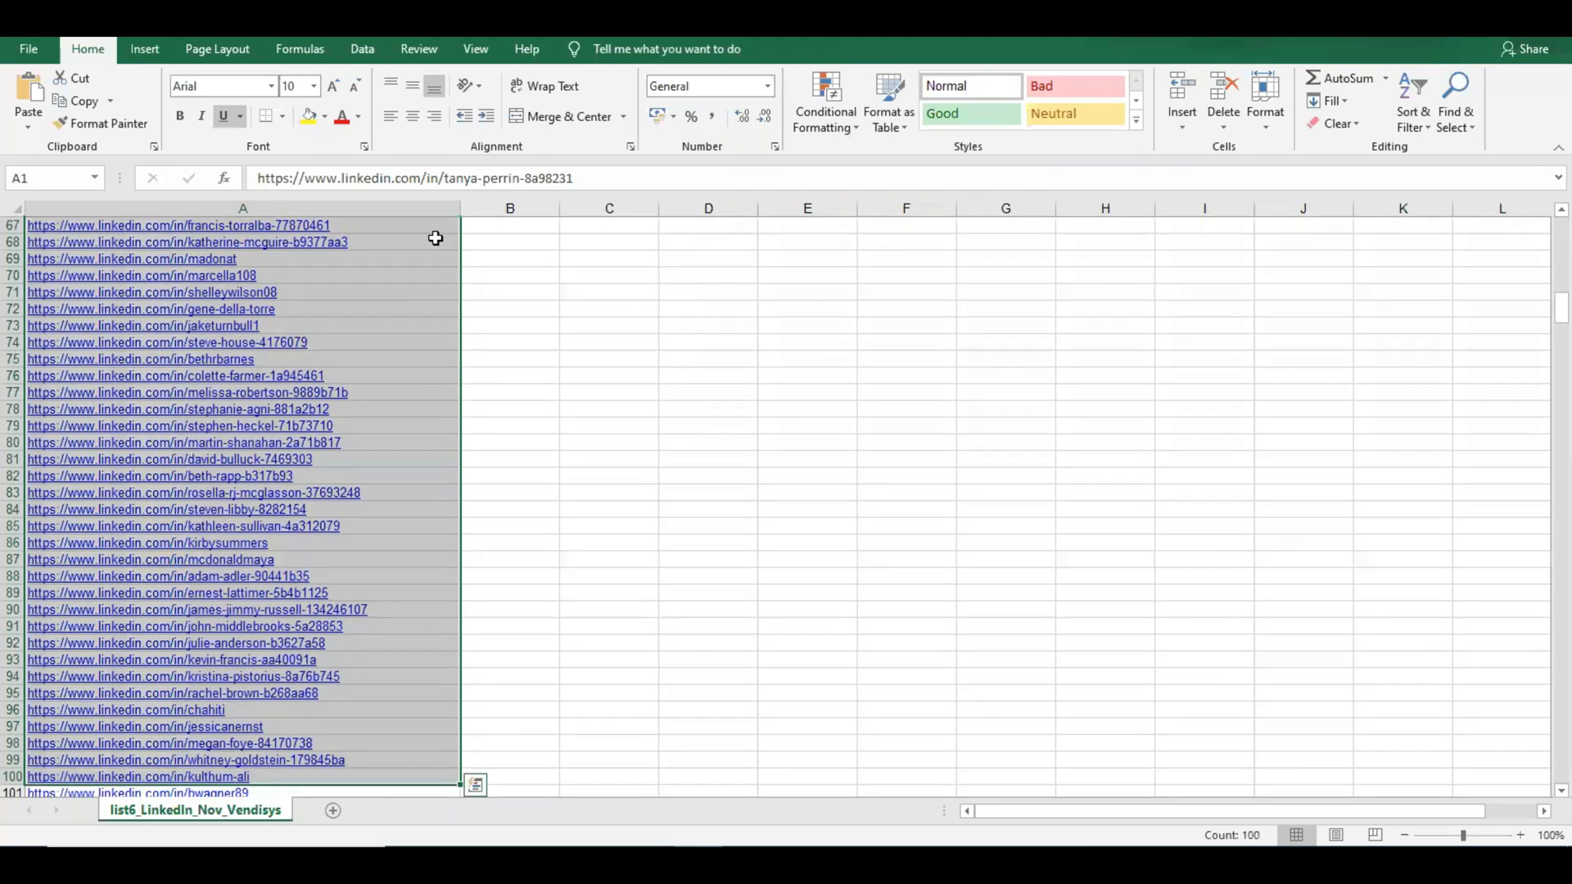
pyautogui.hotkey('ctrl', 'c')
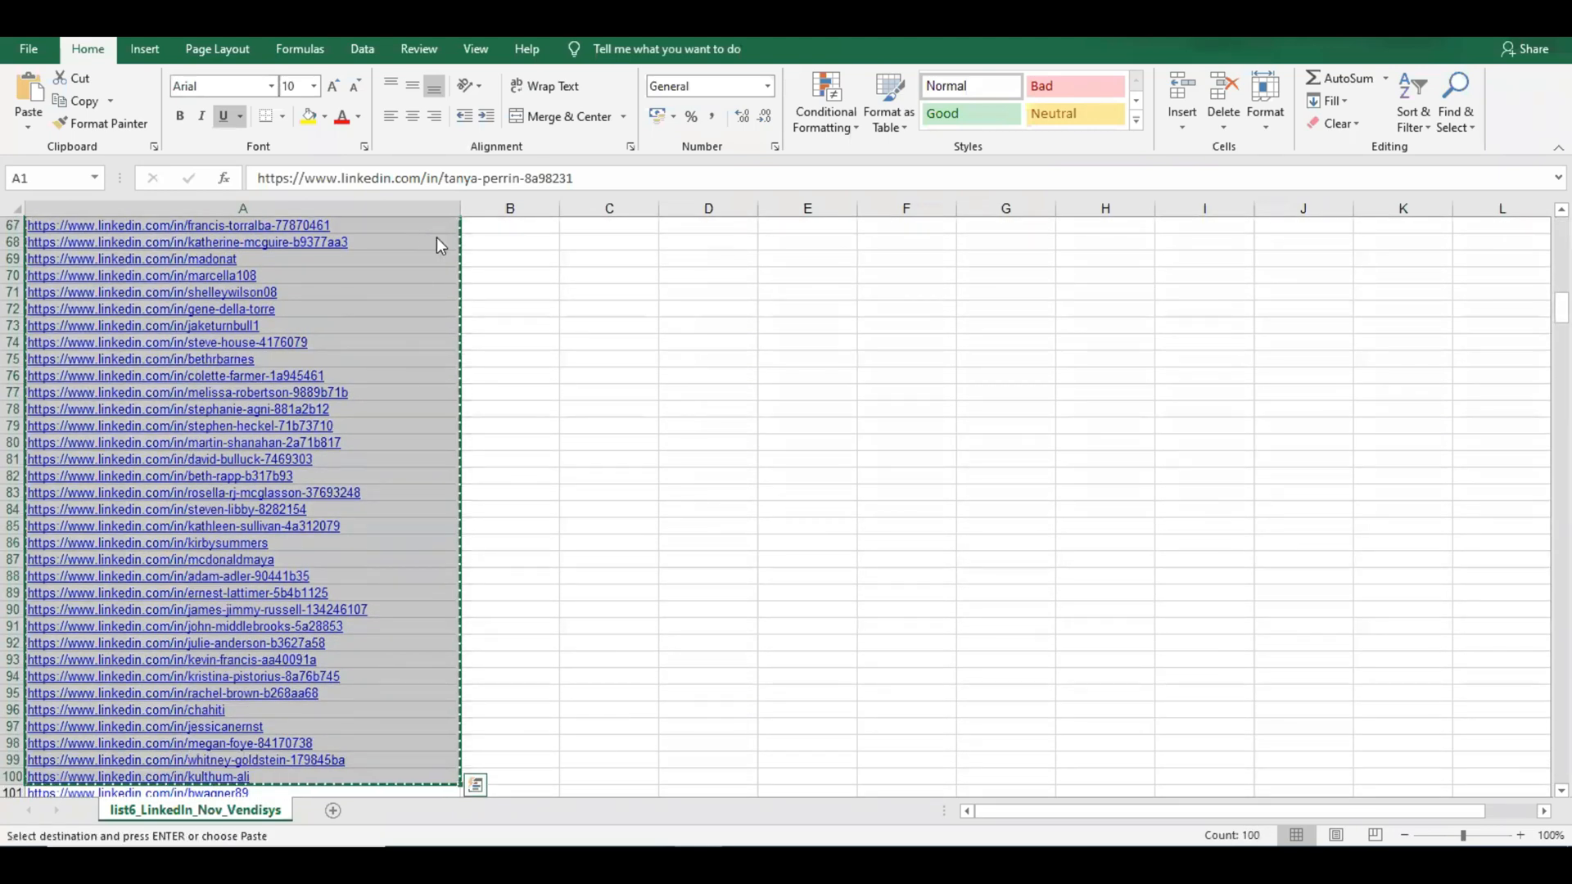
# Back in the Google Sheet, paste the copied profile URLs from cell A2 down and widen column A to fit them
pyautogui.hotkey('alt', 'Tab')
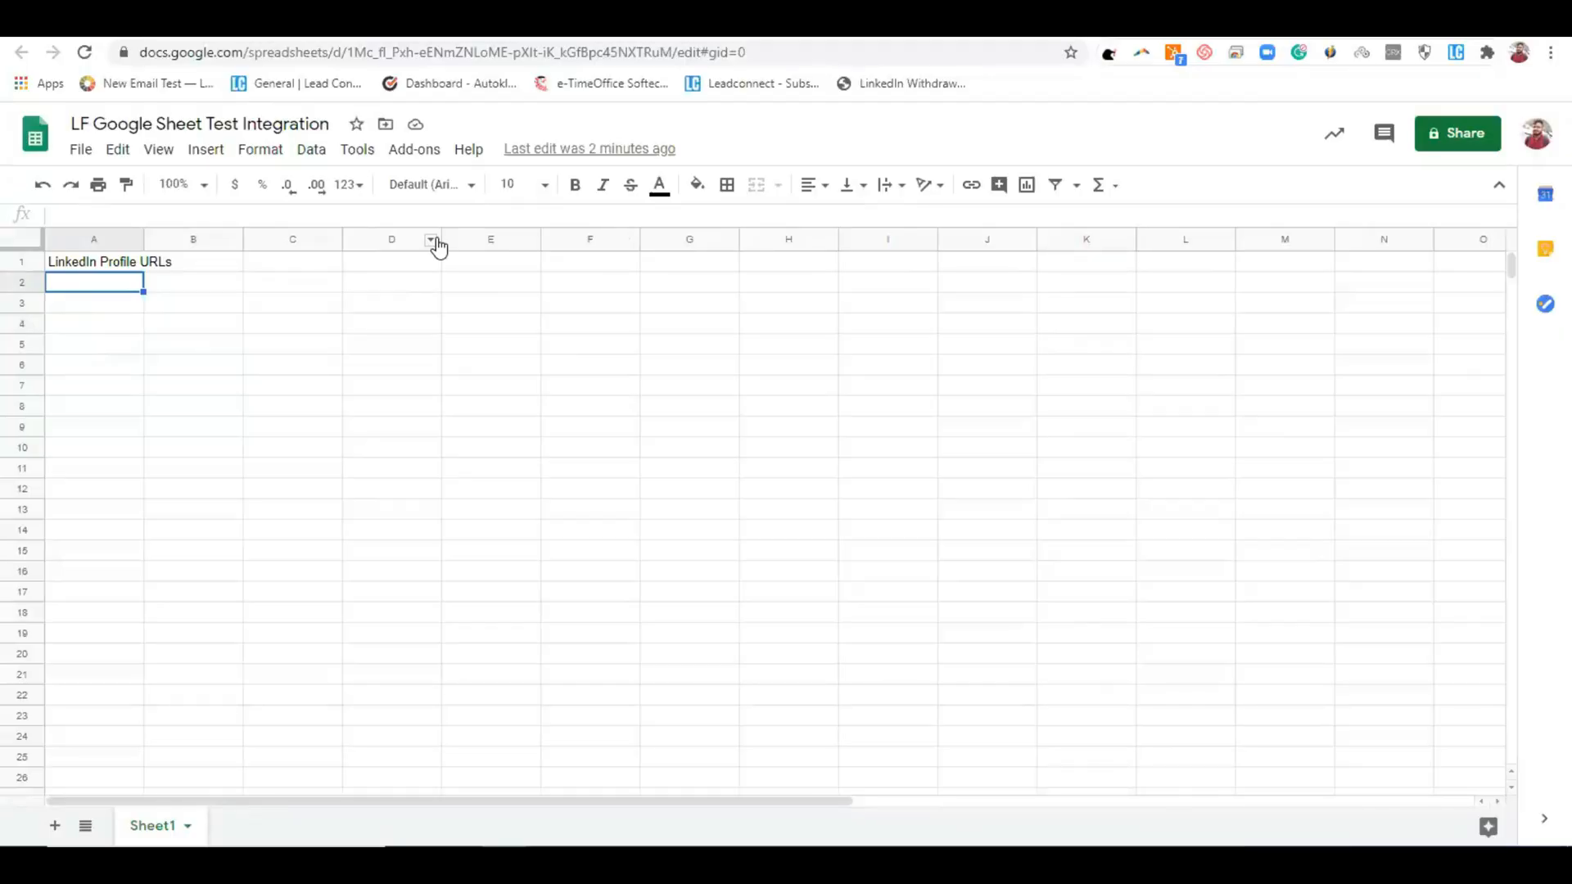
pyautogui.hotkey('ctrl', 'v')
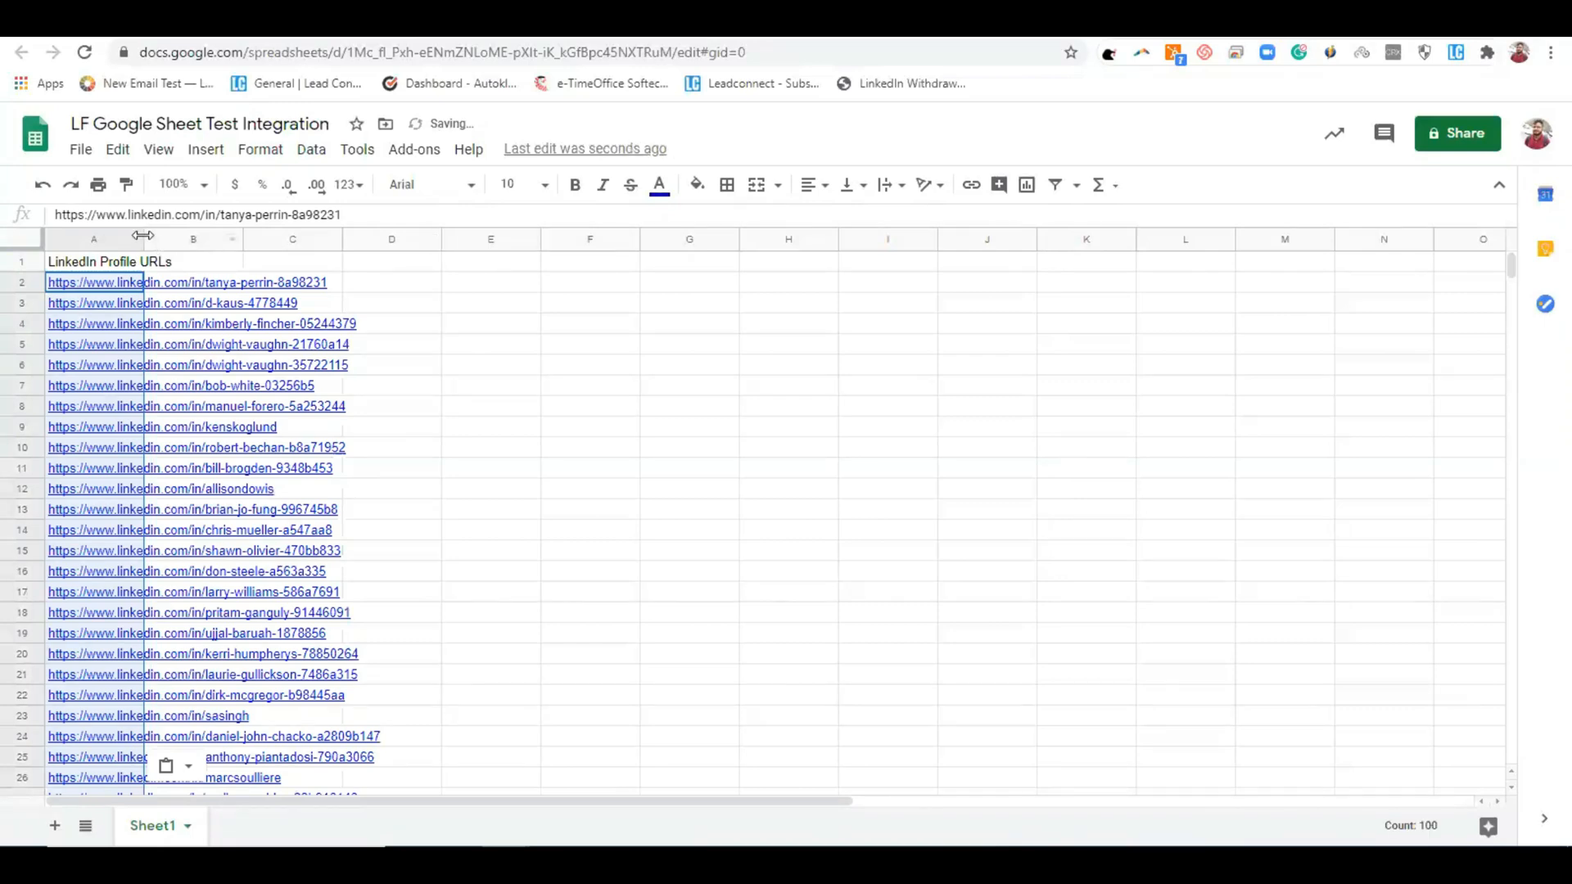
pyautogui.moveTo(141, 235); pyautogui.dragTo(407, 236)
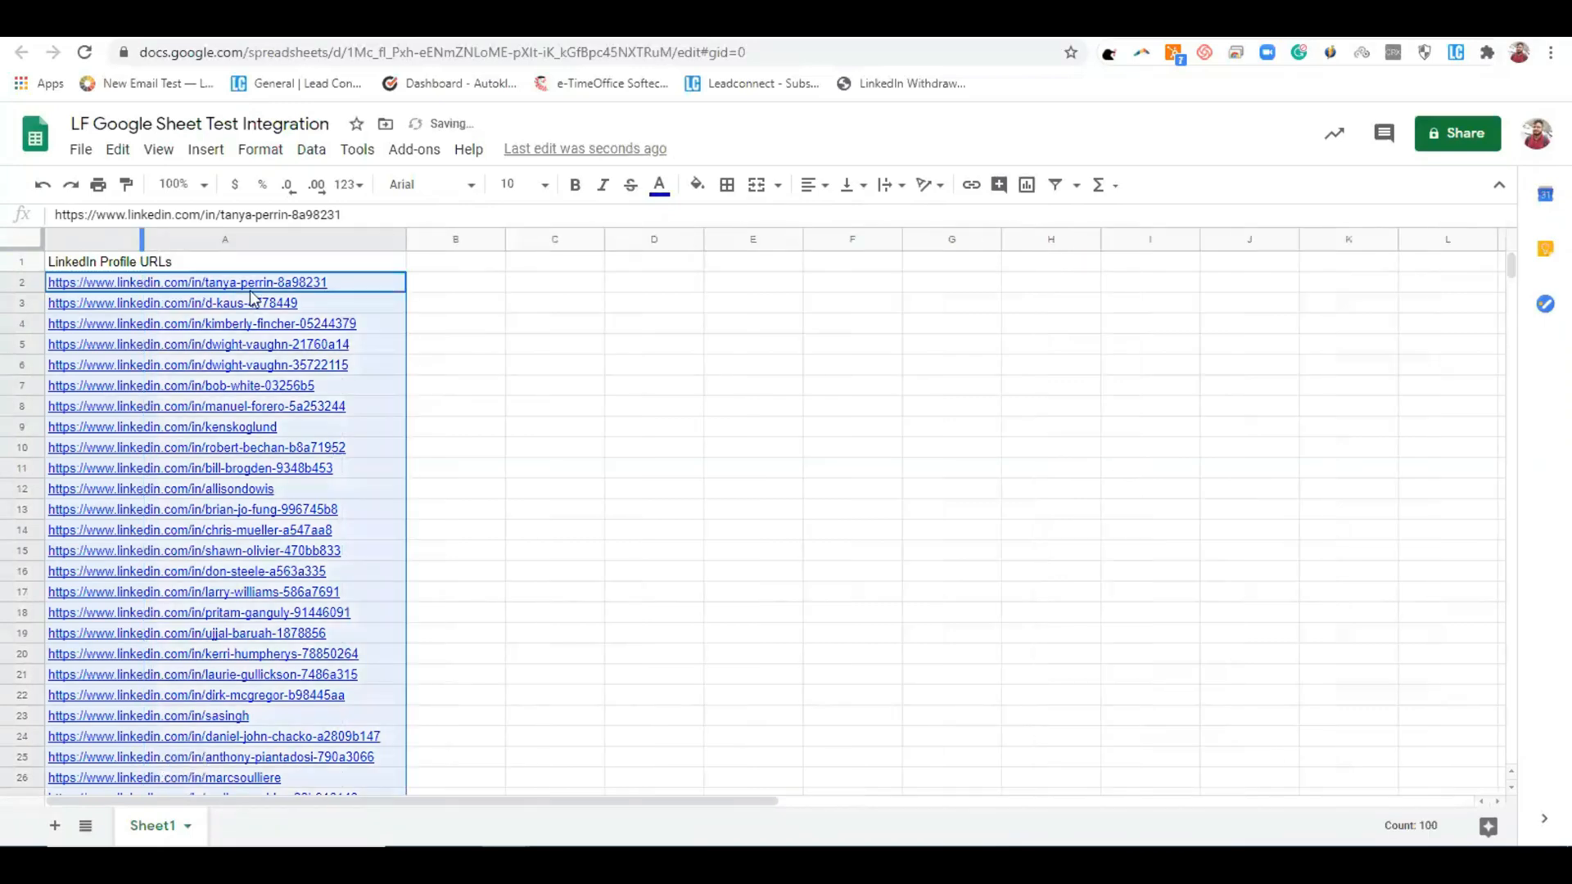
pyautogui.click(554, 406)
pyautogui.scroll(-2, 287, 466)
pyautogui.scroll(-3, 286, 467)
pyautogui.scroll(5, 286, 467)
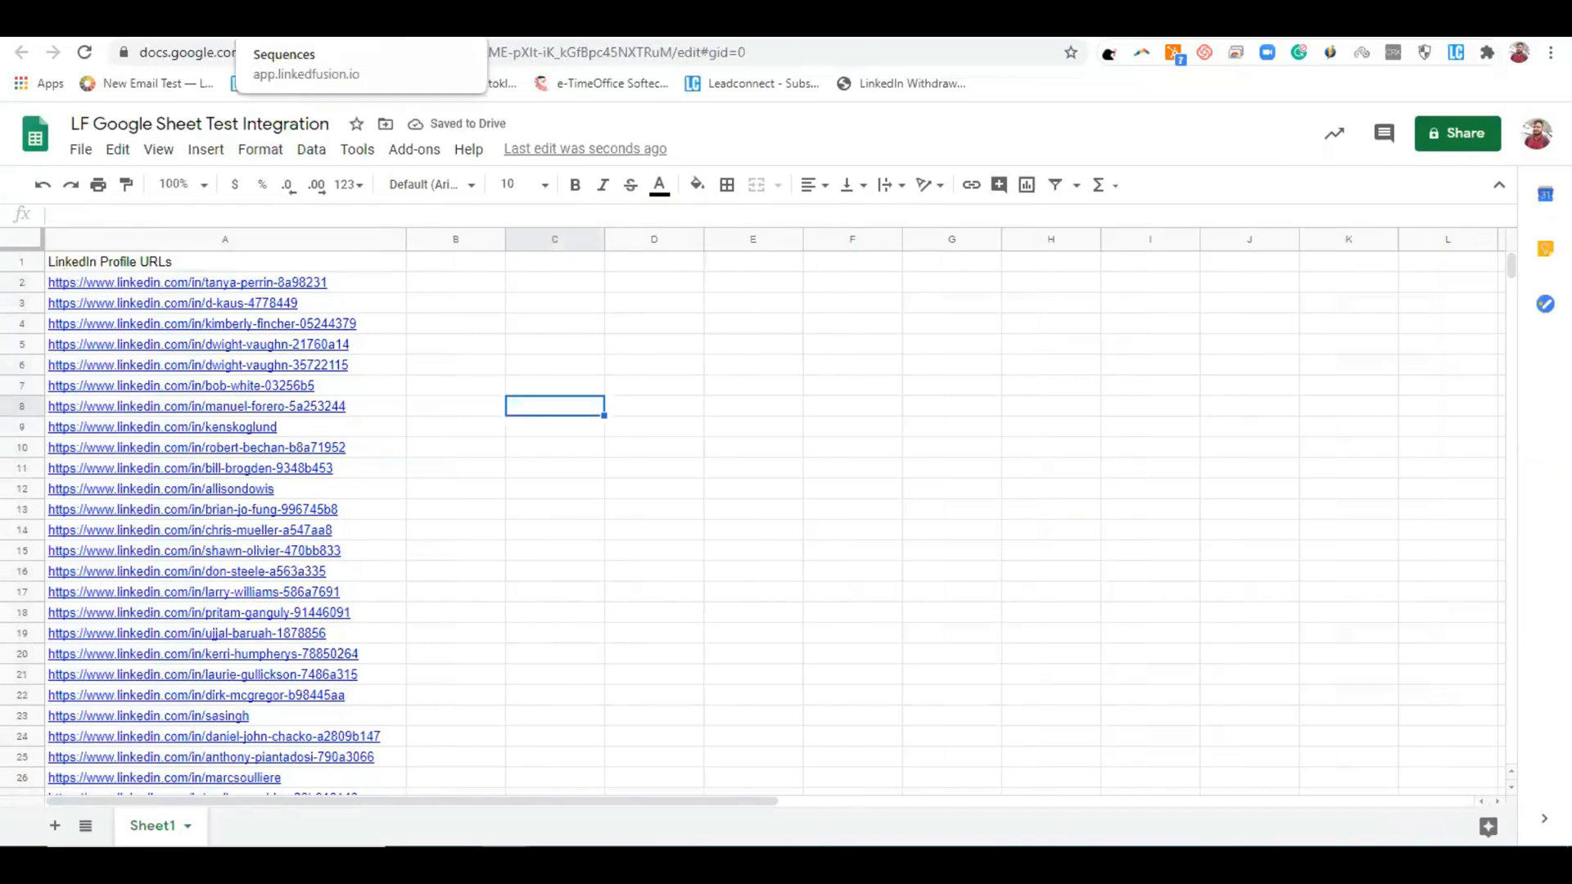
# In LinkedFusion, go to the Webhooks page and import the prospects from LF Google Sheet Test Integration into its active sequence
pyautogui.click(328, 23)
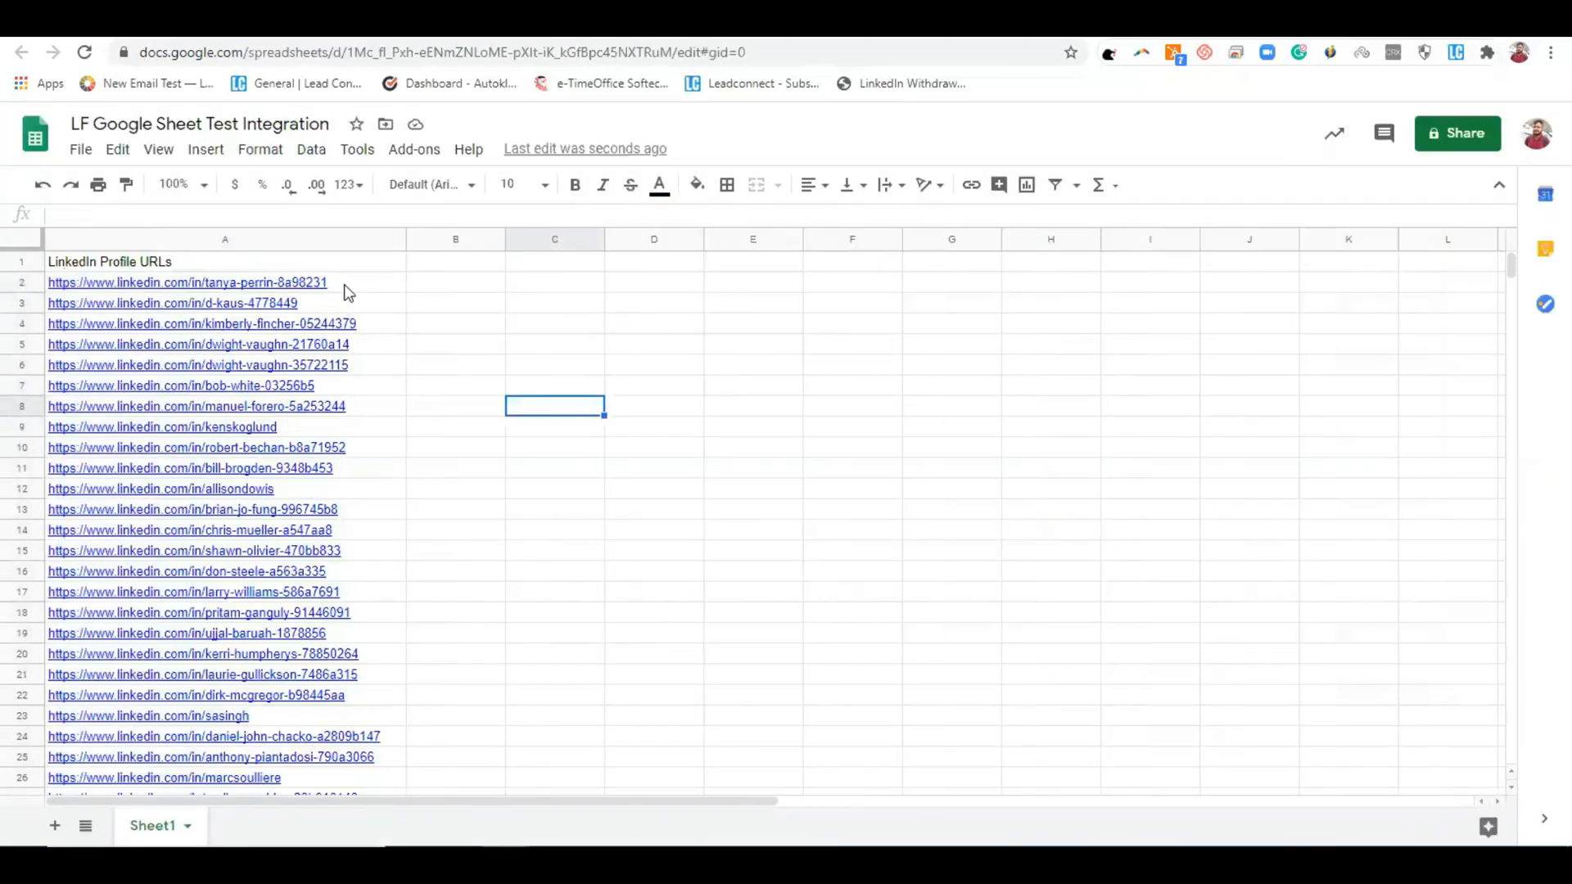
pyautogui.moveTo(355, 619)
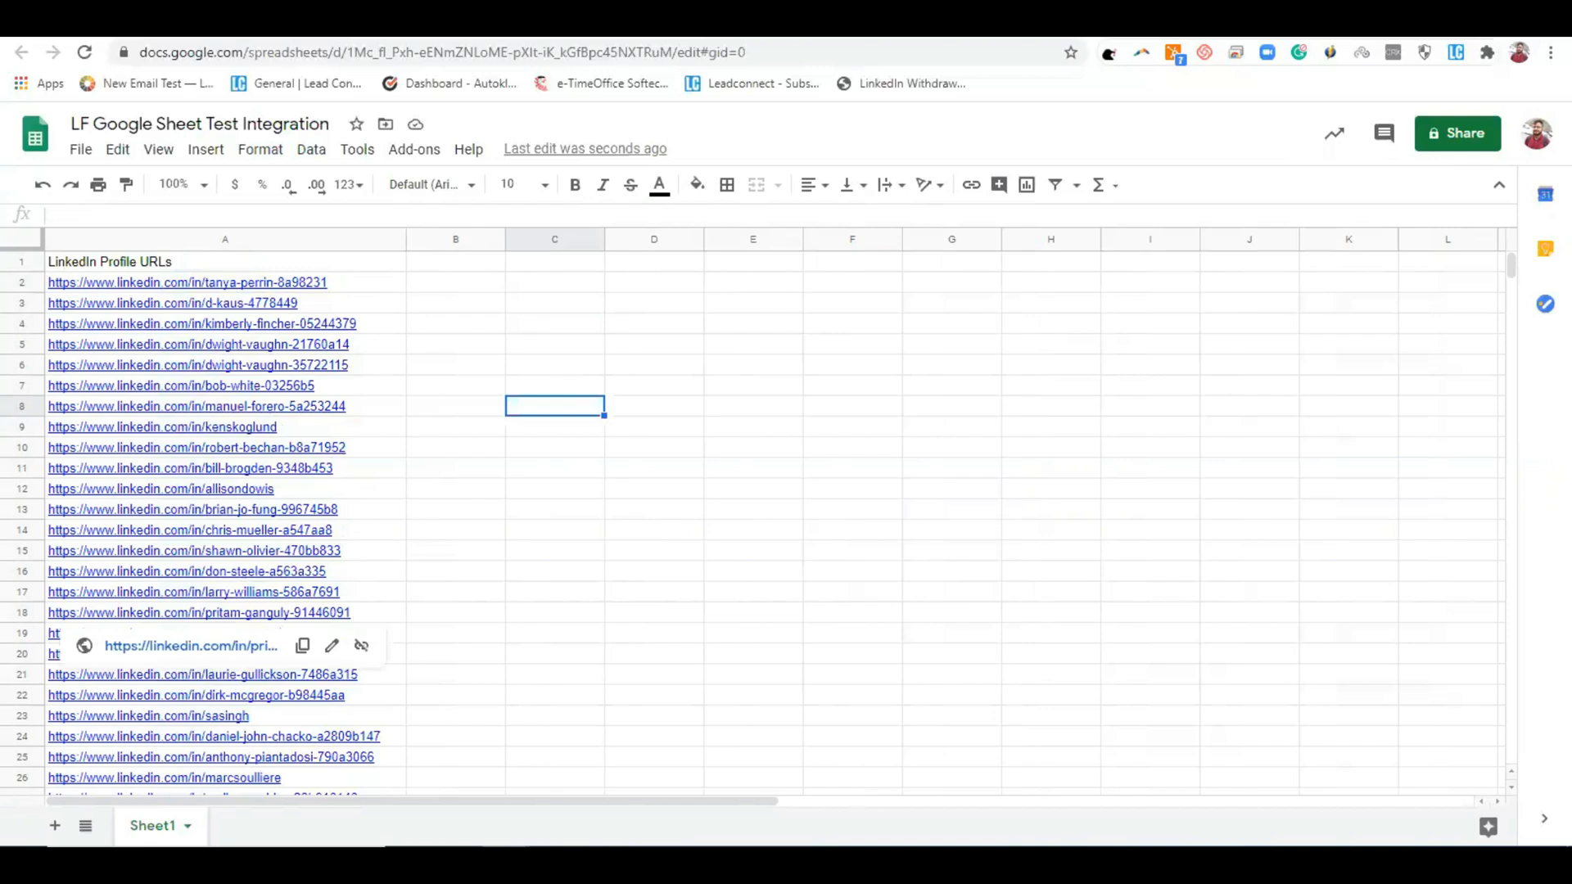
pyautogui.click(721, 25)
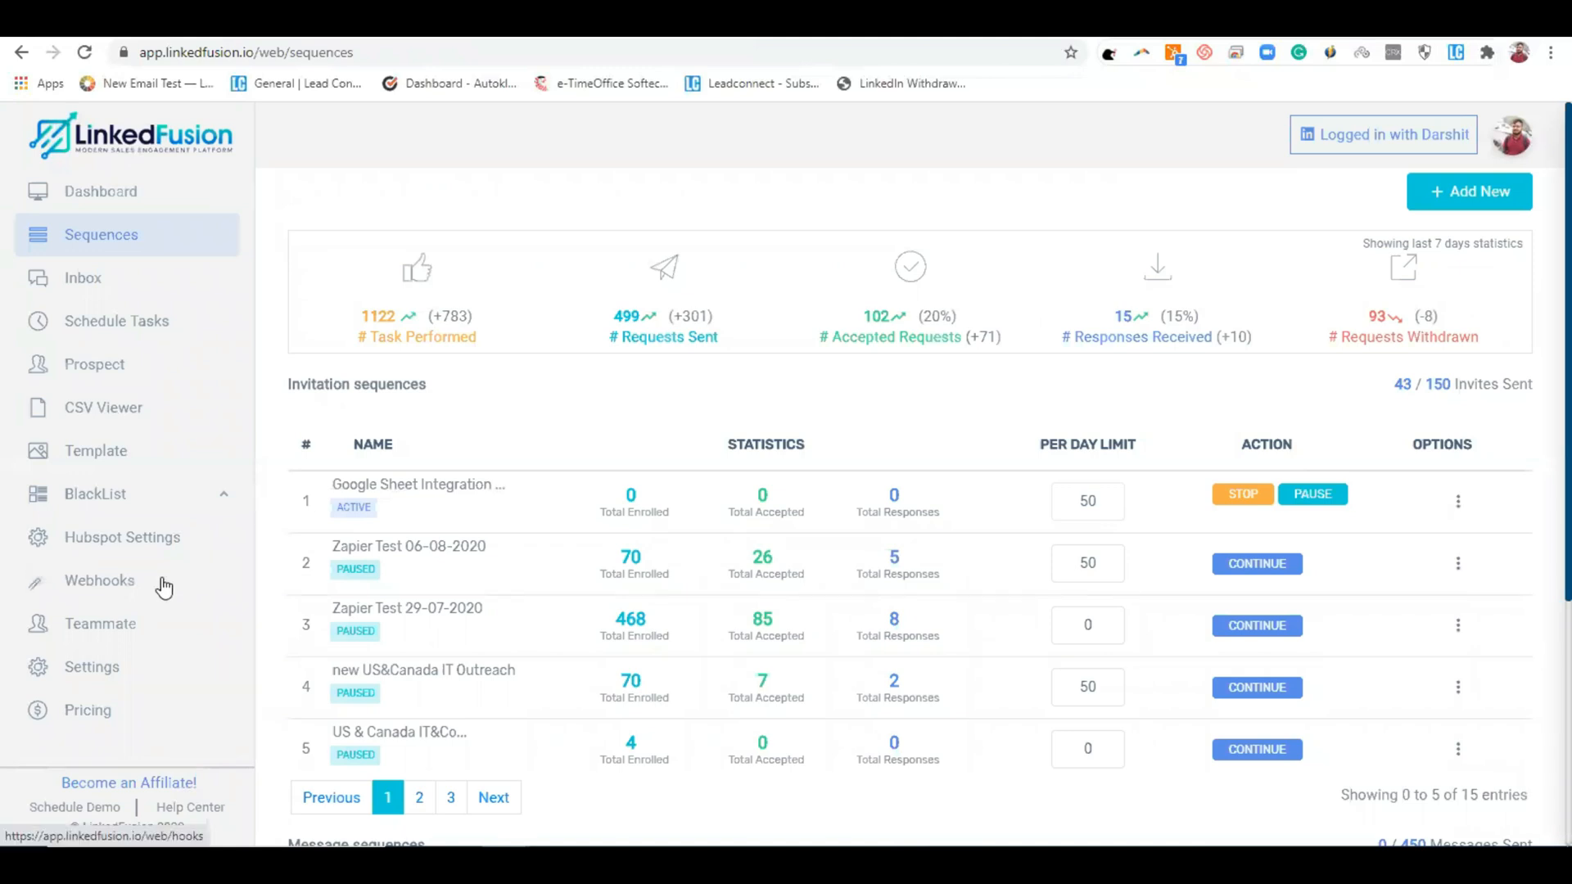
pyautogui.click(162, 586)
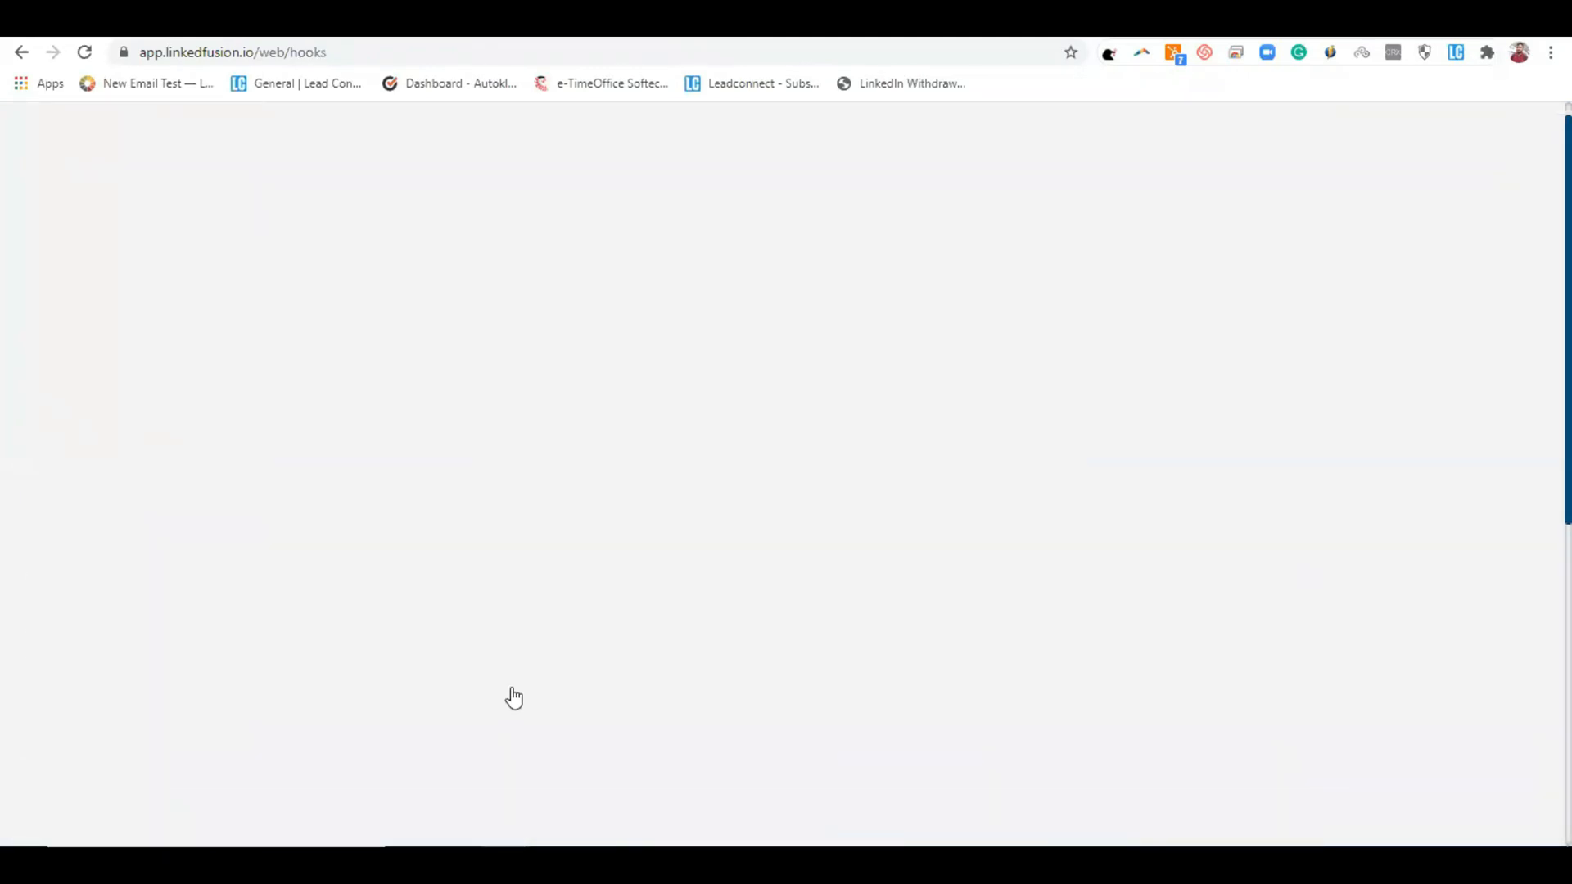
pyautogui.scroll(-7, 511, 696)
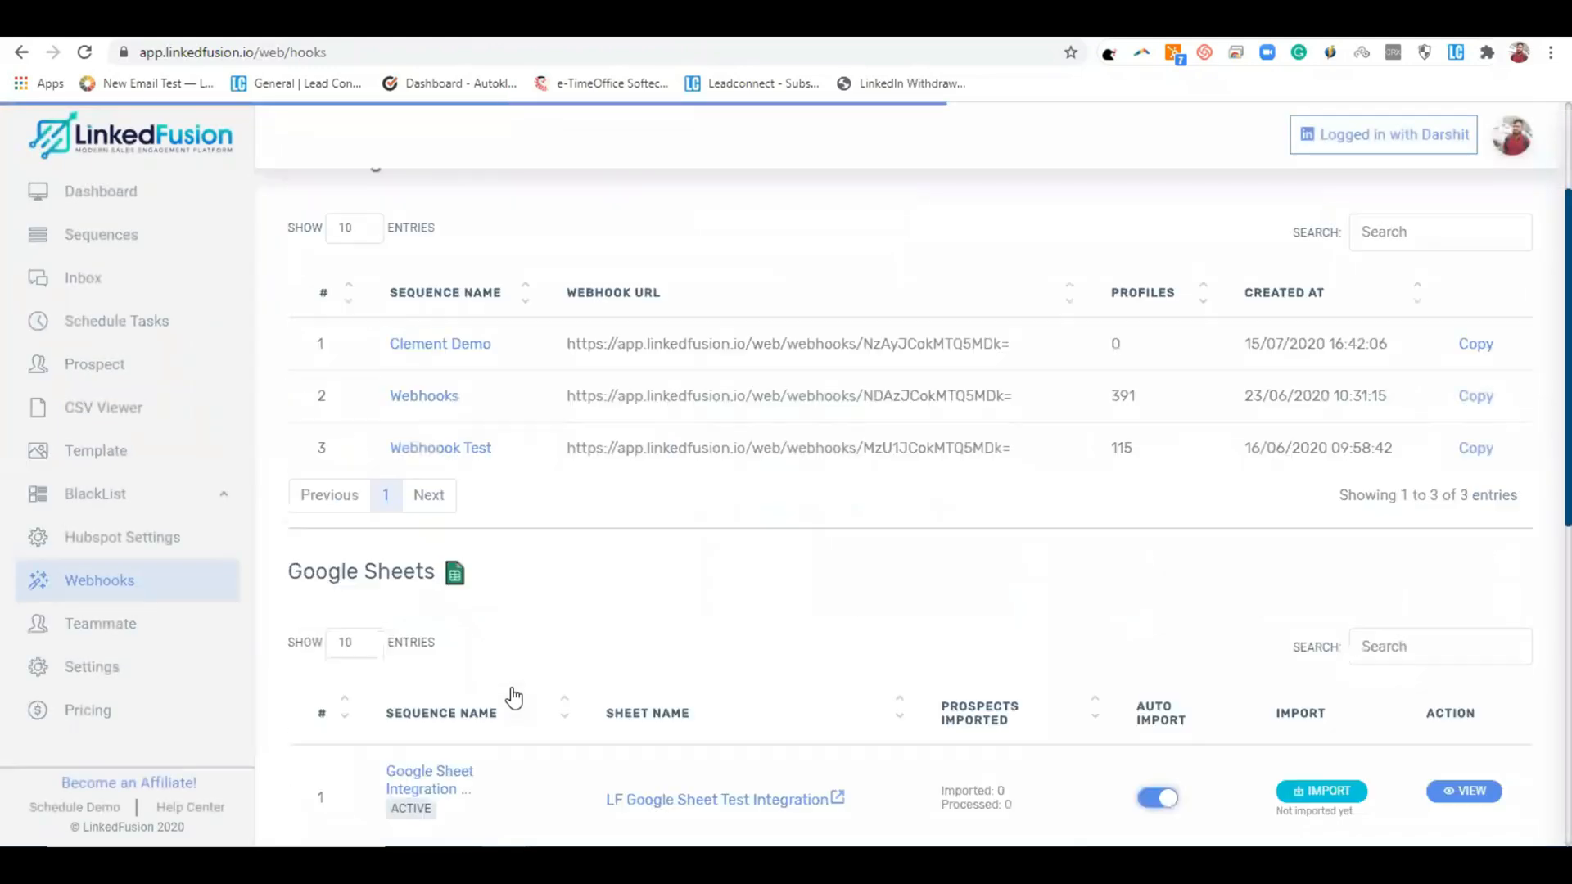
pyautogui.scroll(3, 511, 695)
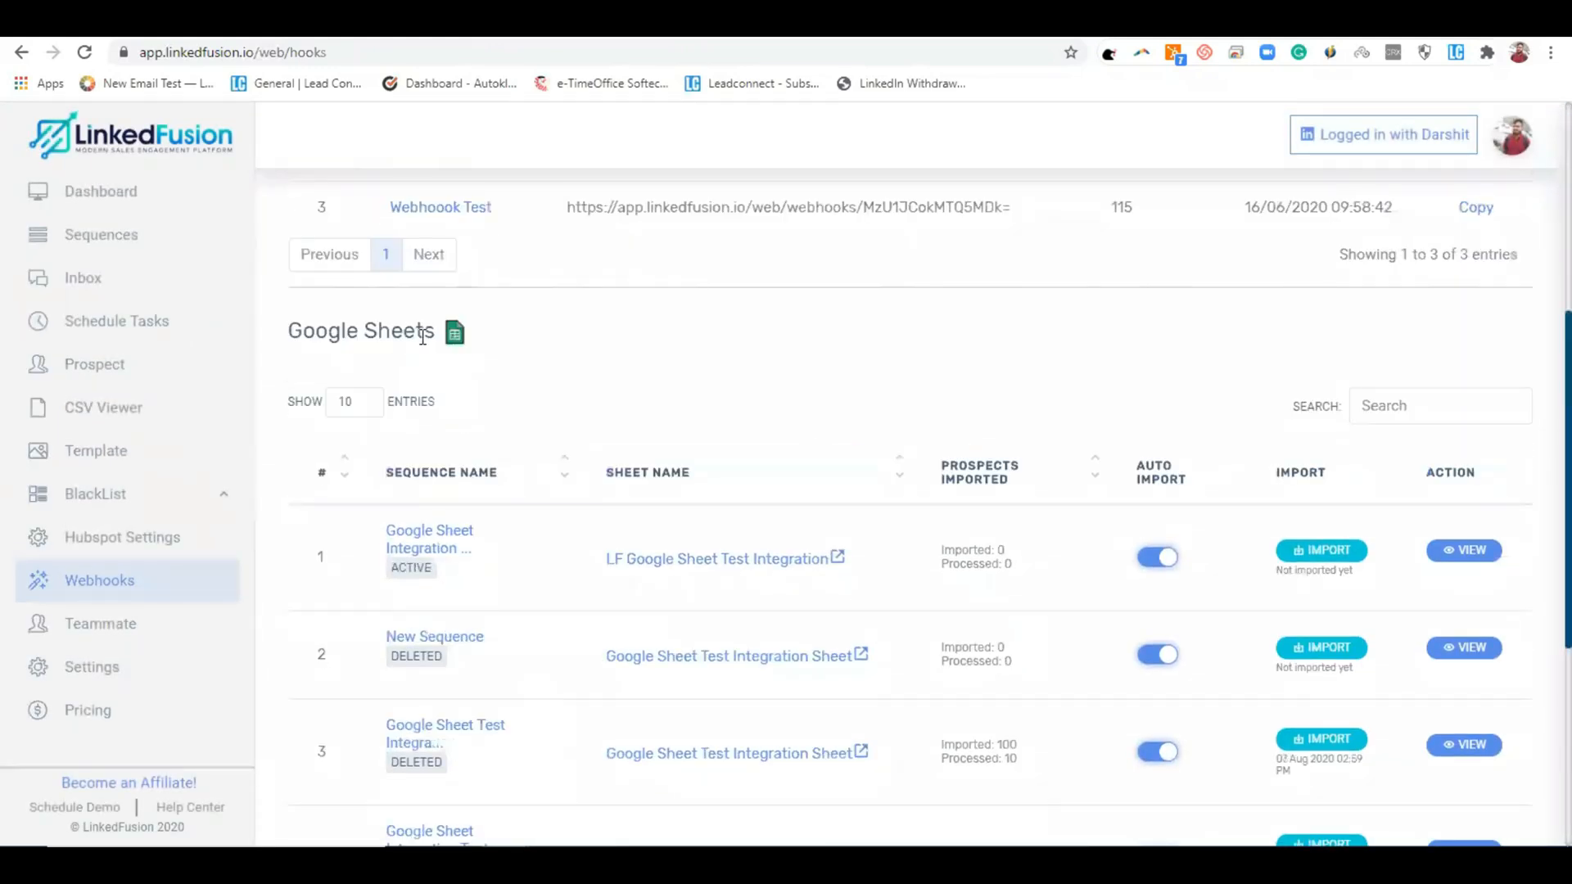
pyautogui.click(1330, 553)
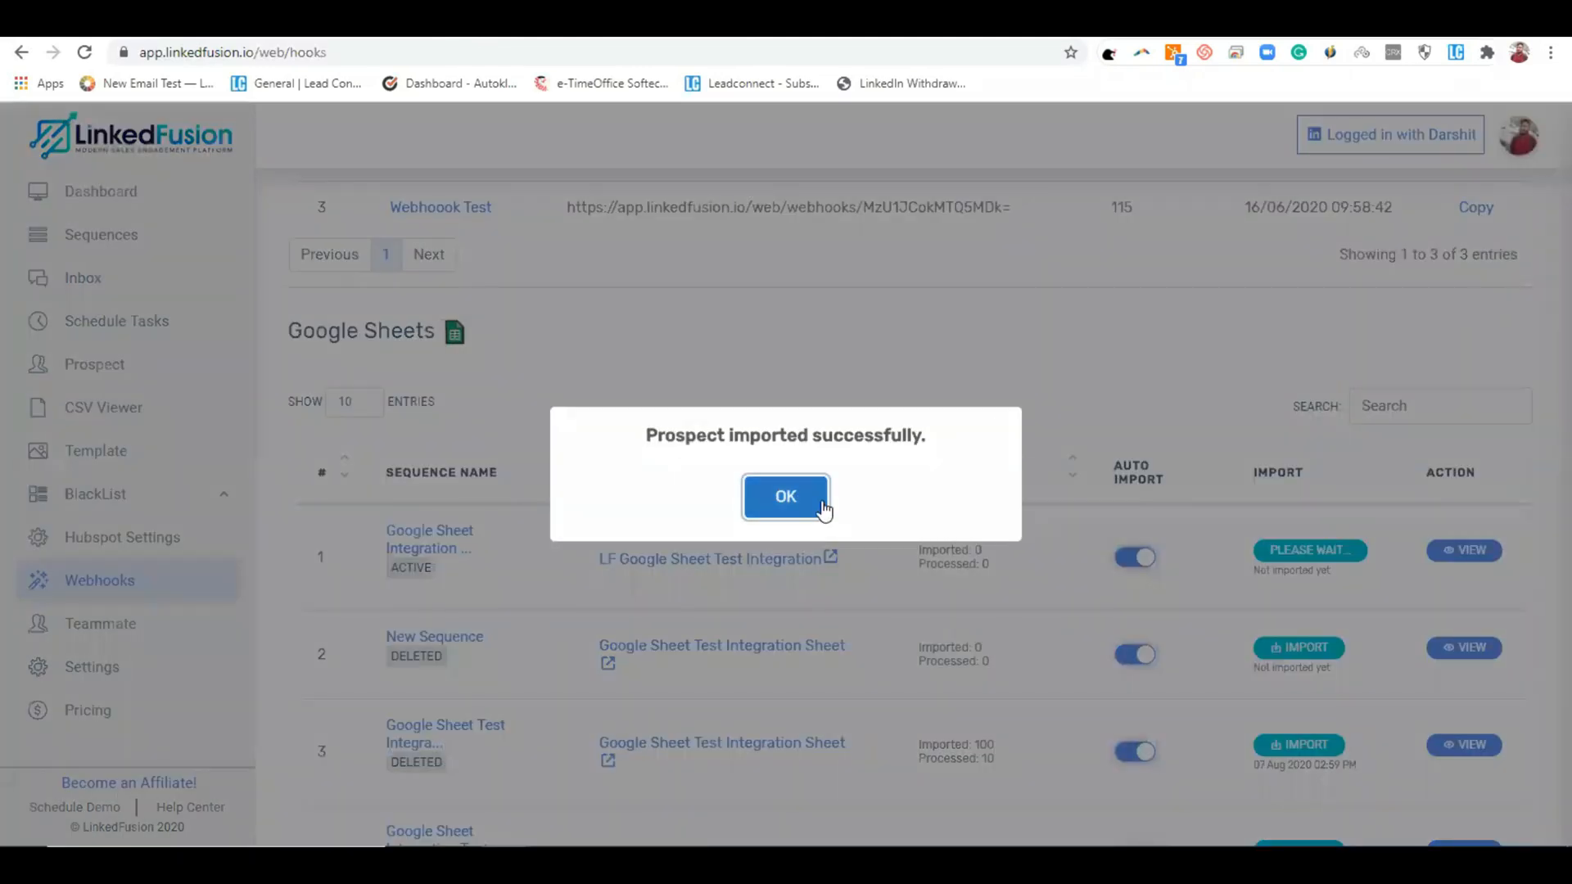
pyautogui.click(823, 505)
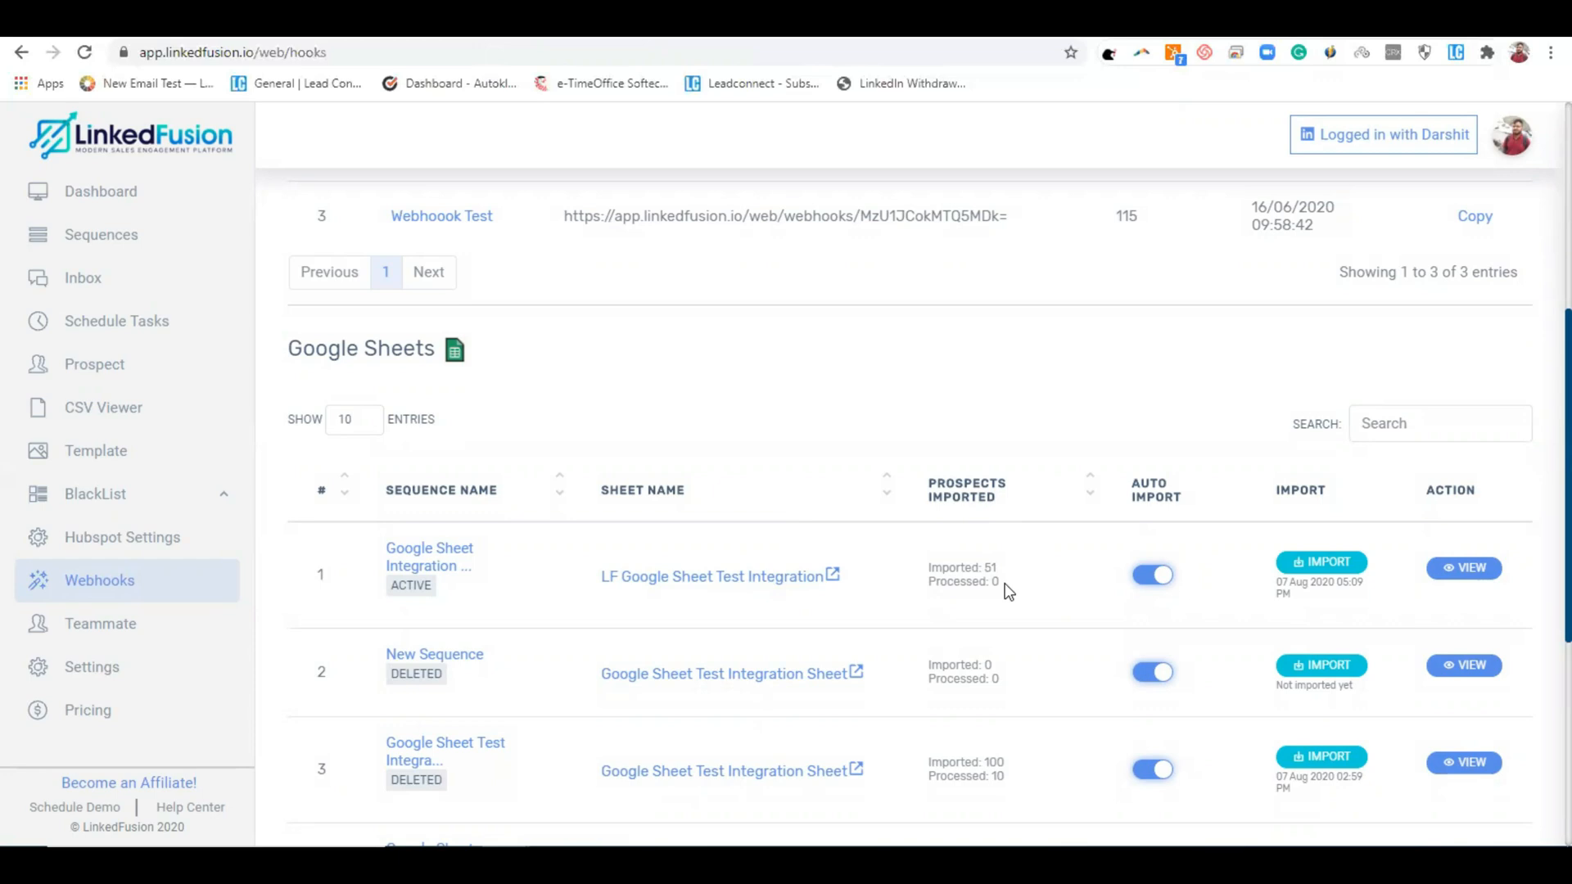
# View the profiles imported from LF Google Sheet Test Integration with their processing status, and close the viewer
pyautogui.click(1462, 567)
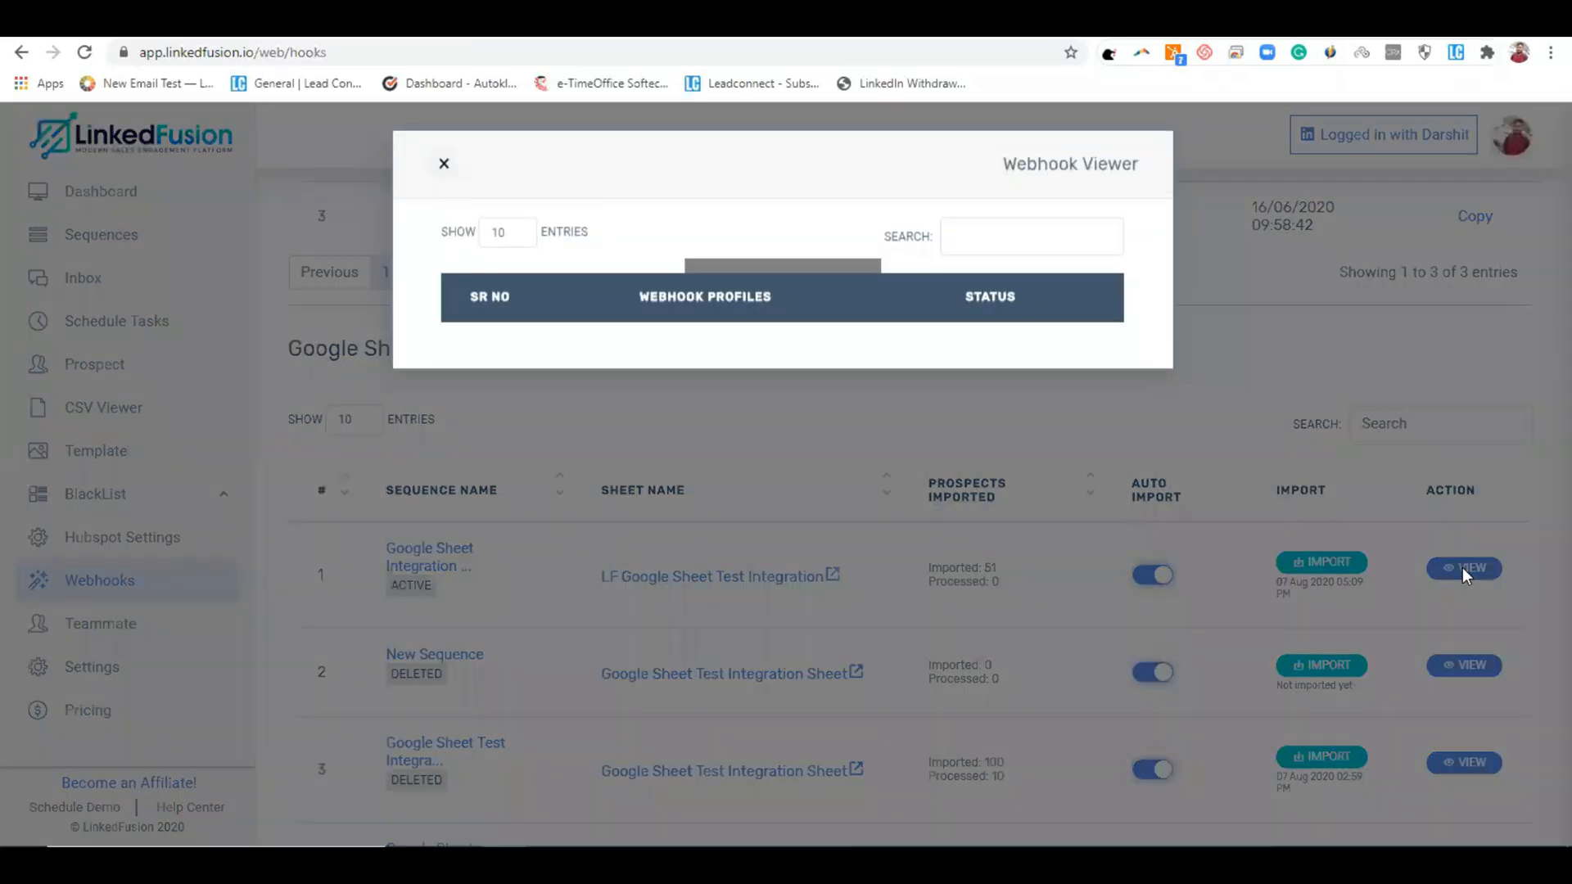
pyautogui.scroll(-2, 905, 464)
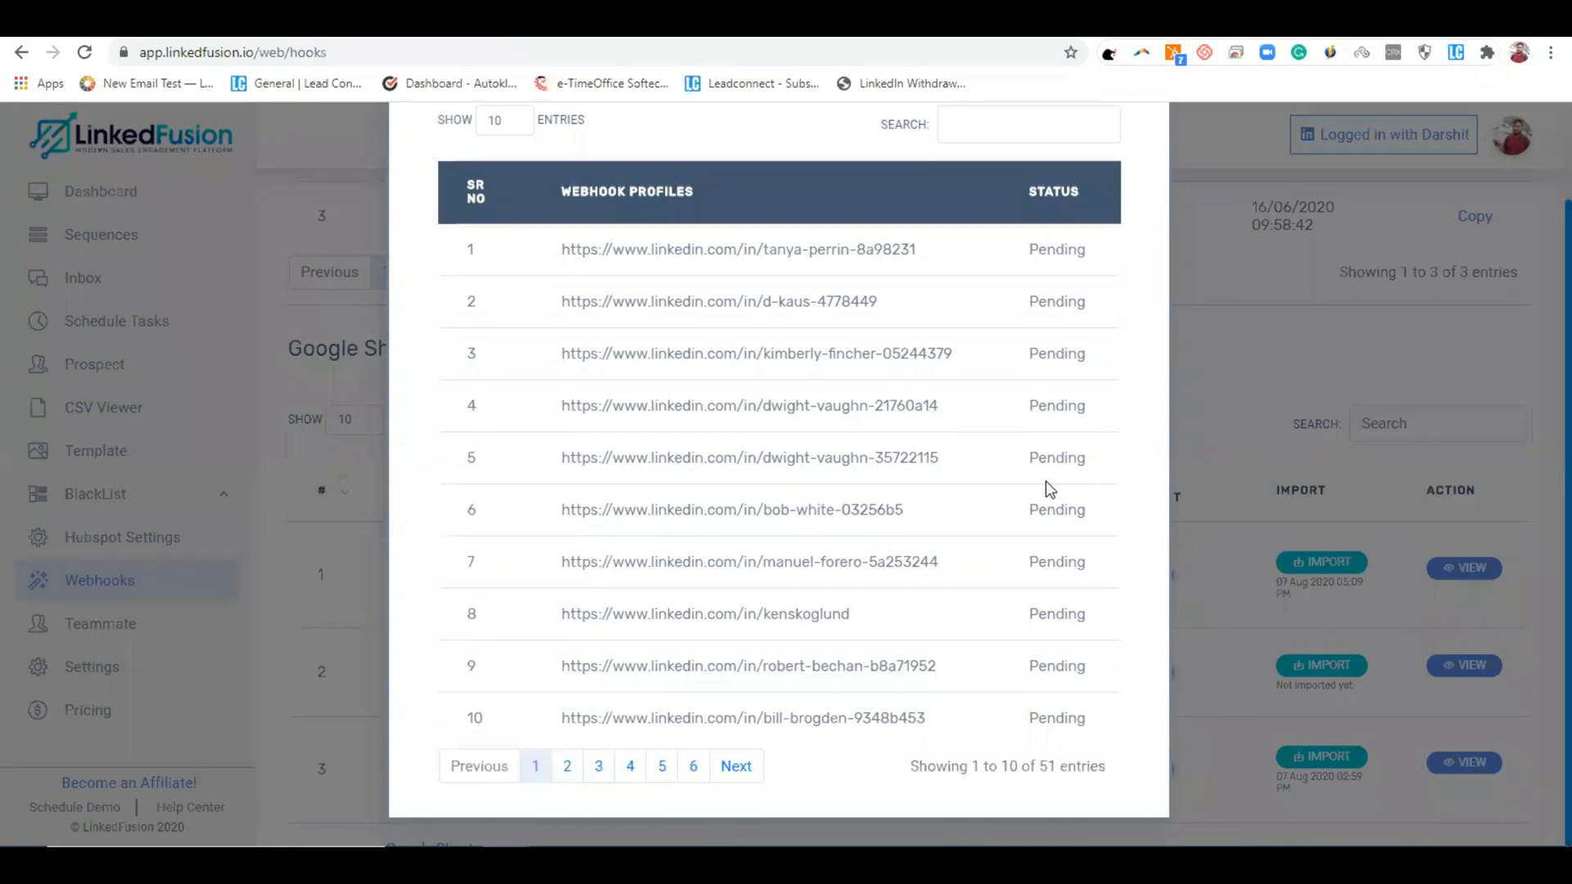
pyautogui.scroll(2, 1044, 480)
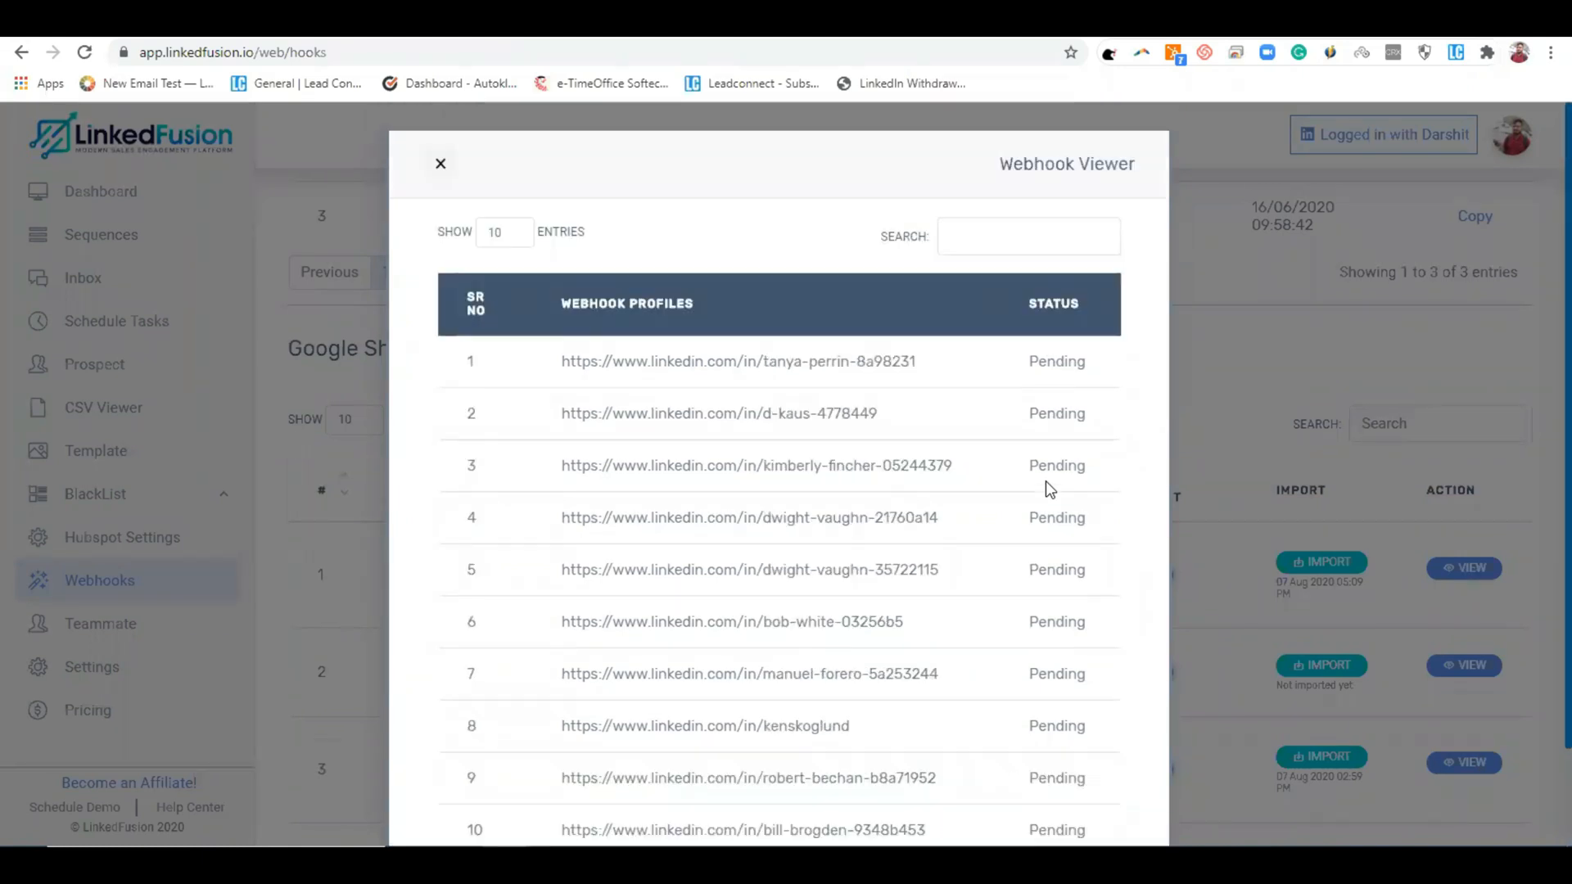
pyautogui.click(439, 163)
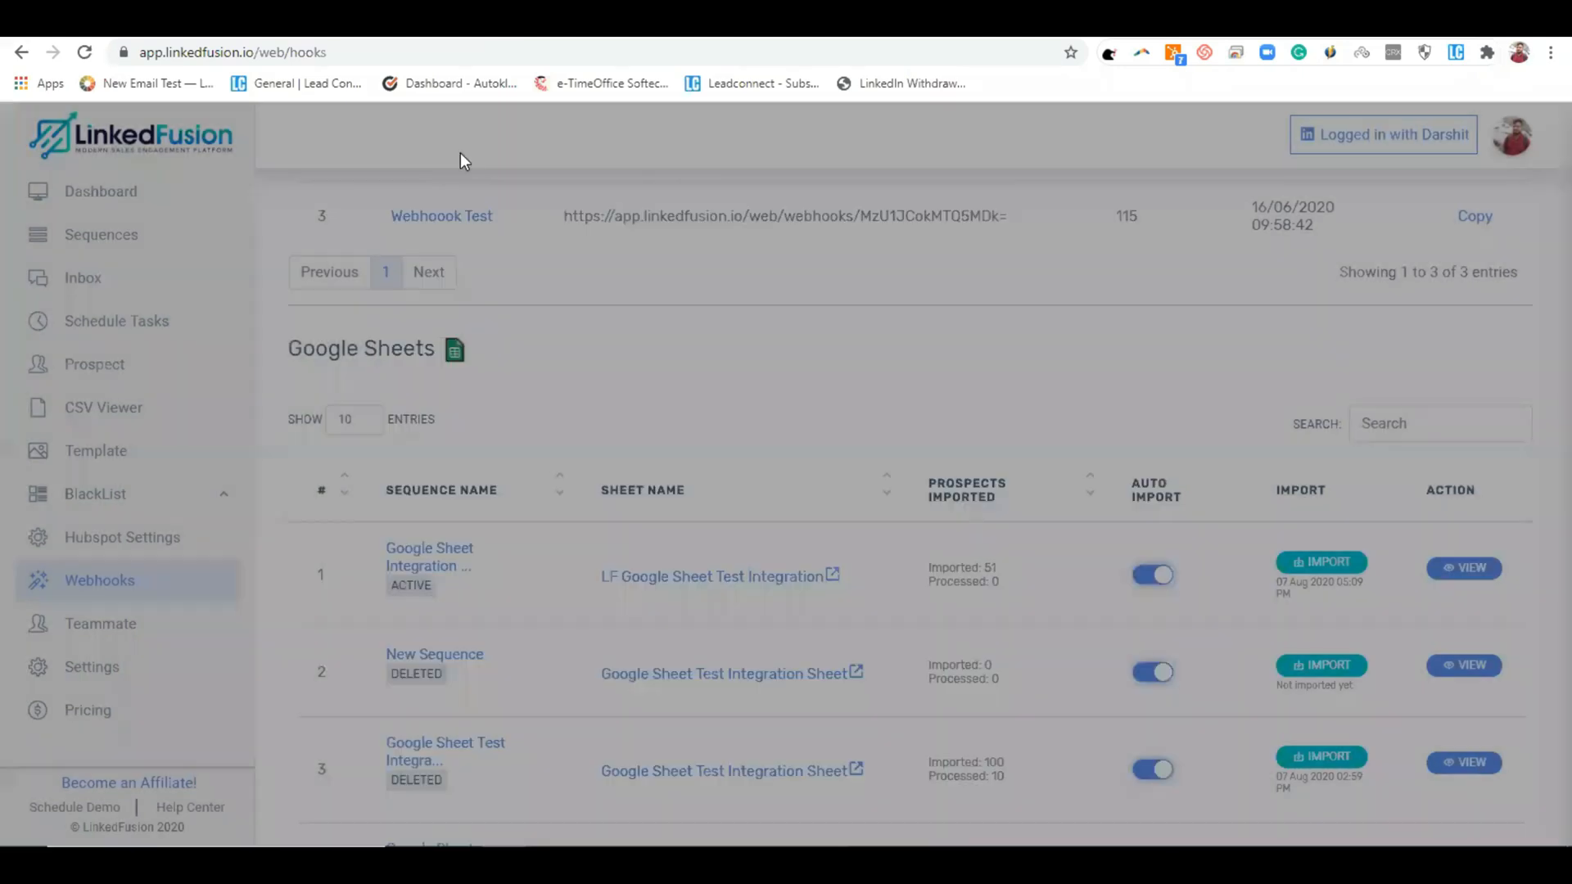
# Return to the sequences list and check the enrolment statistics and activity log of the Google Sheet Integration sequence
pyautogui.click(136, 198)
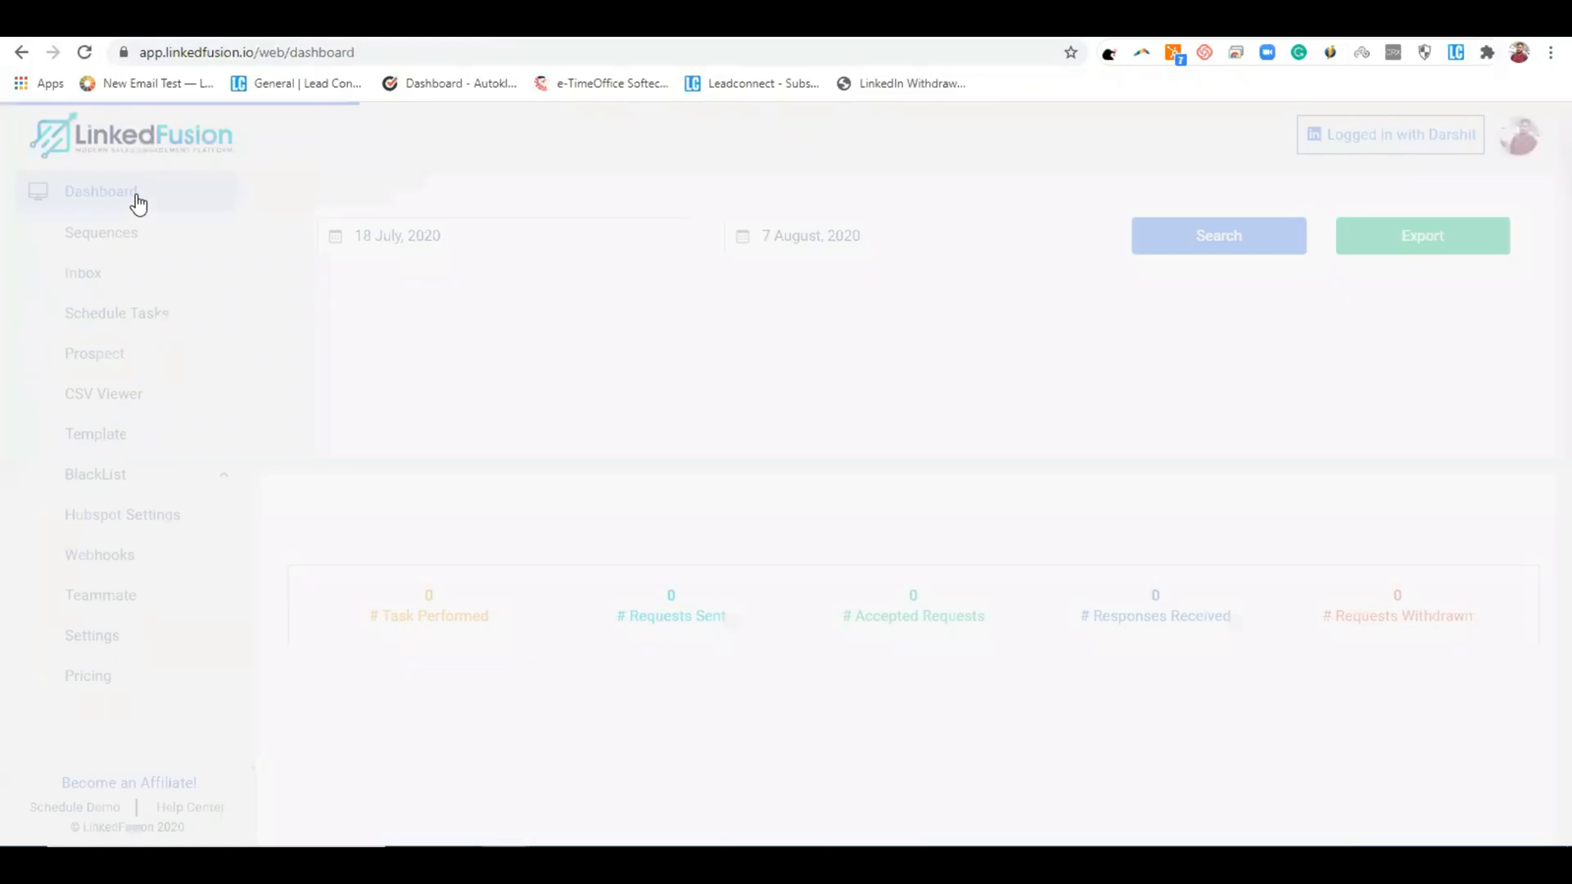
pyautogui.click(123, 244)
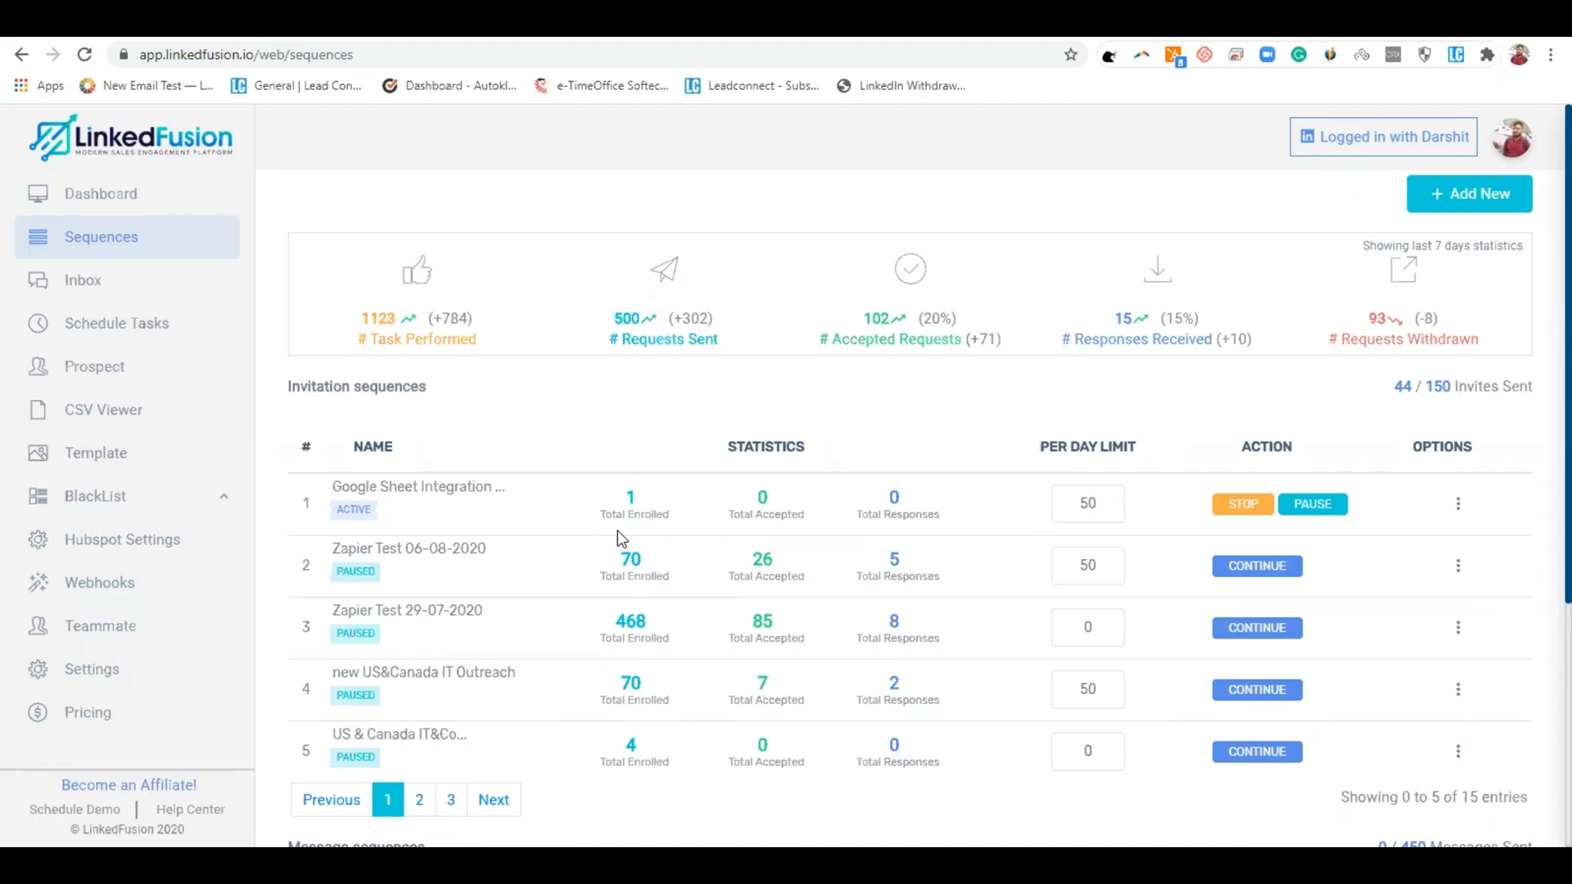
pyautogui.click(452, 490)
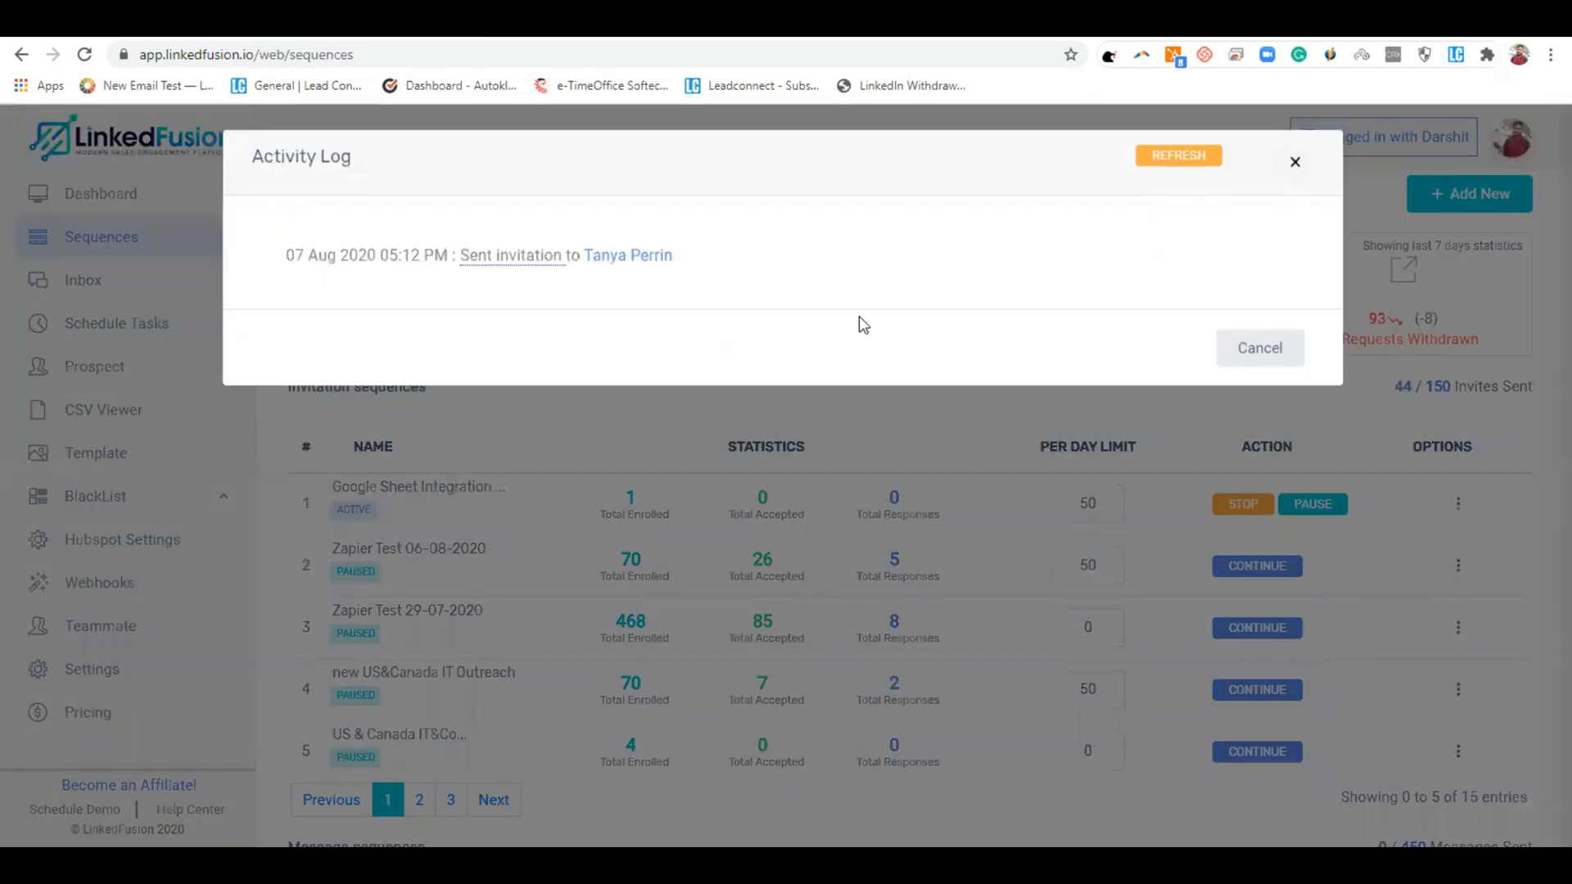
pyautogui.click(1288, 169)
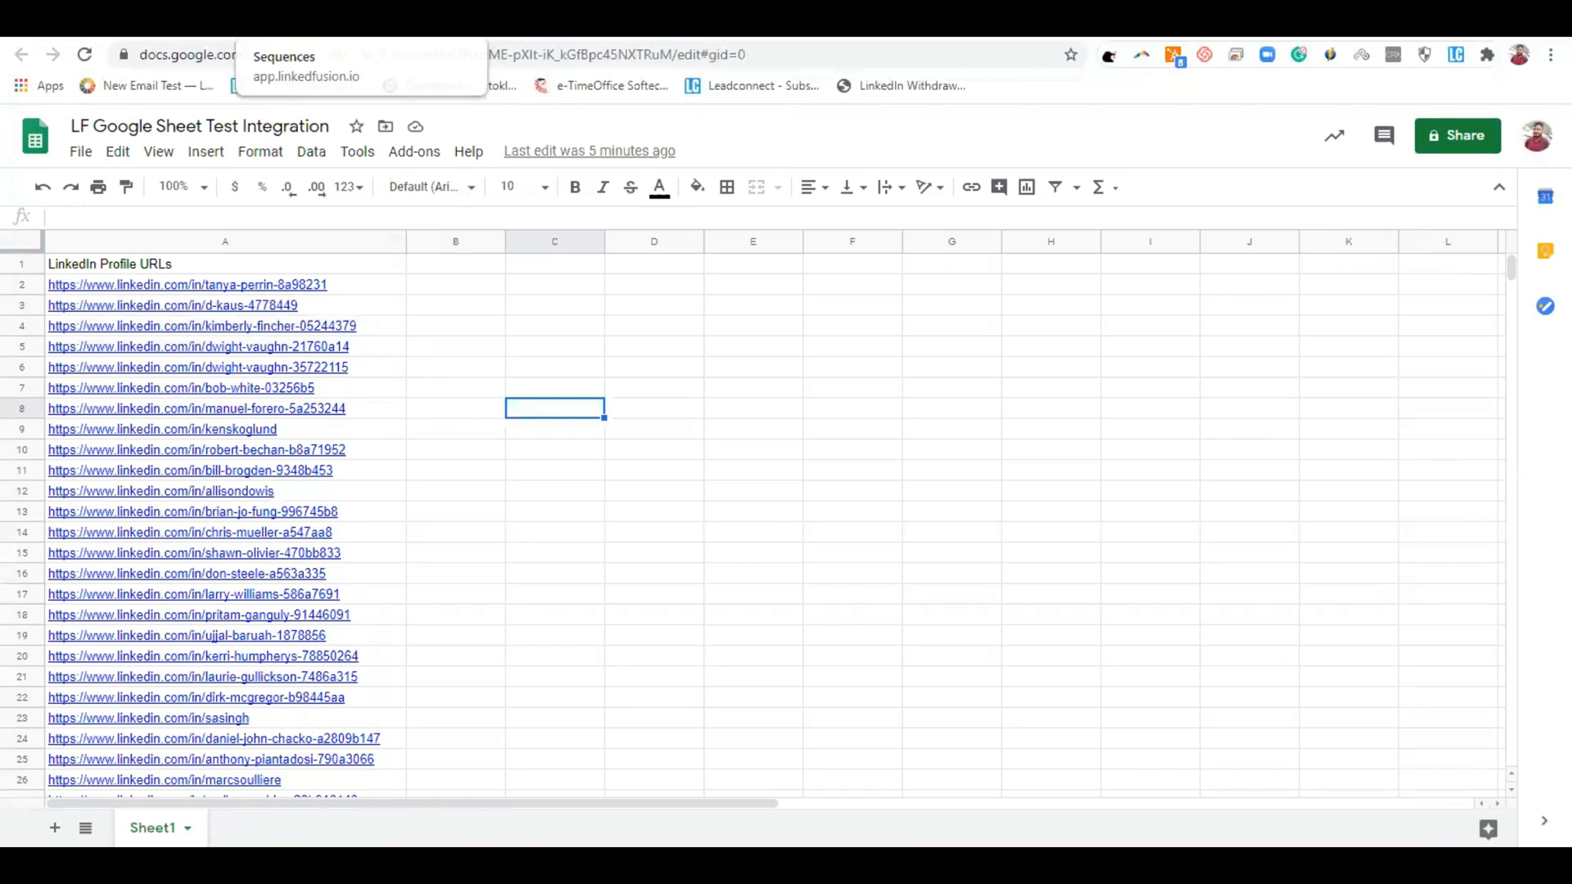
pyautogui.click(344, 24)
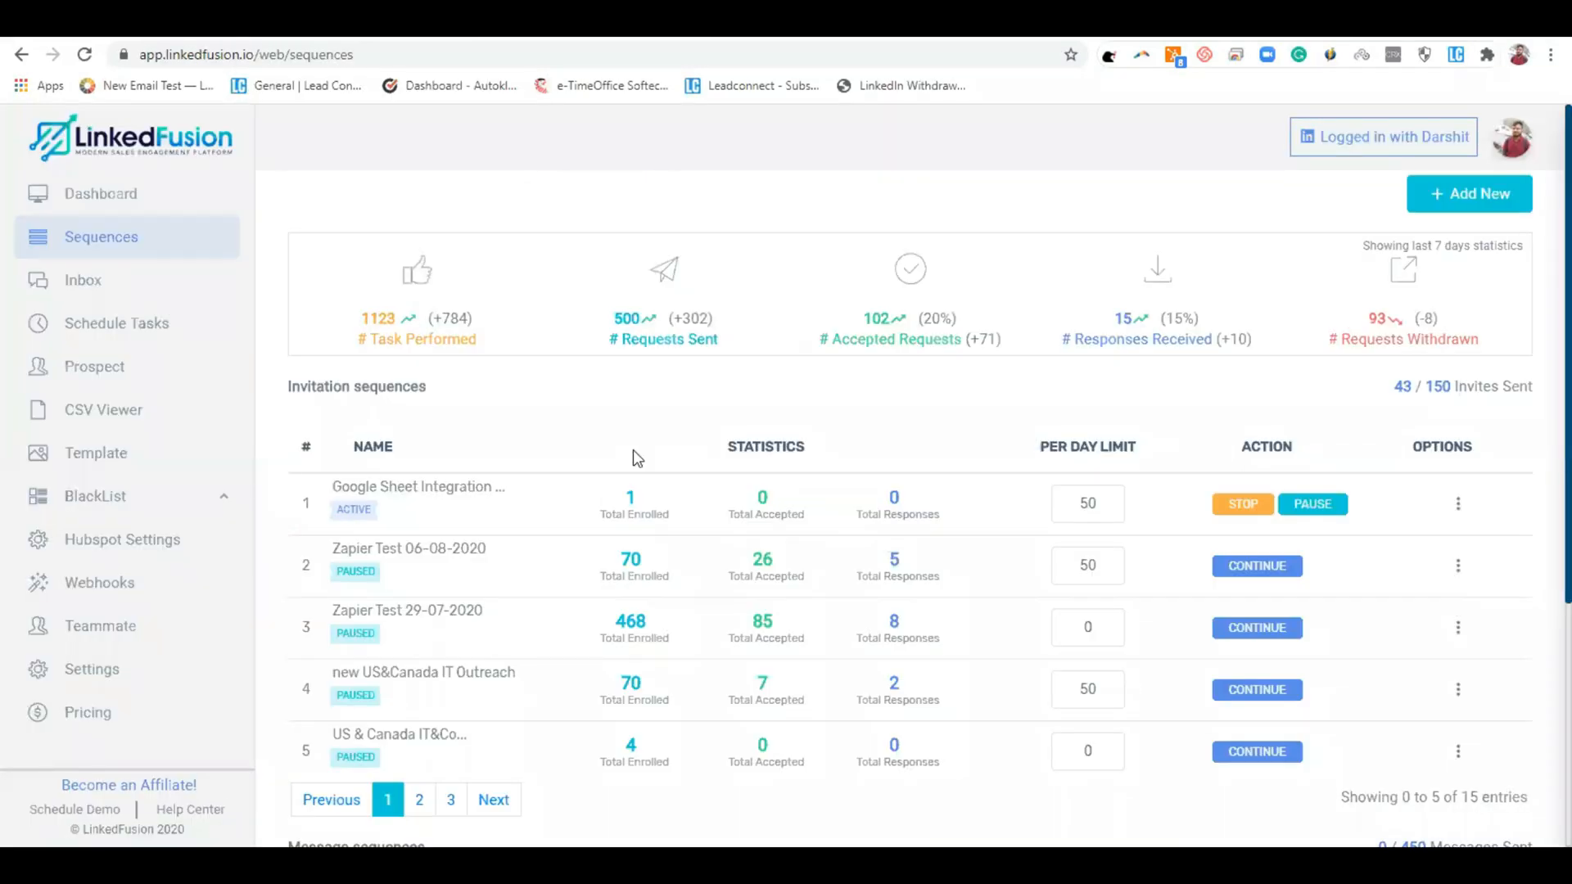